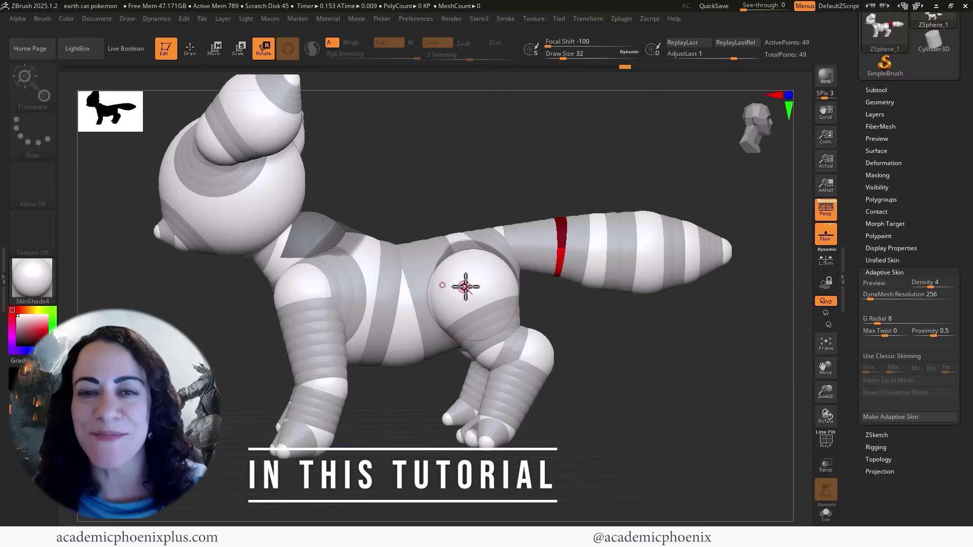
- Inspect the rock detail sculpted on the creature's legs from several angles
key("e")
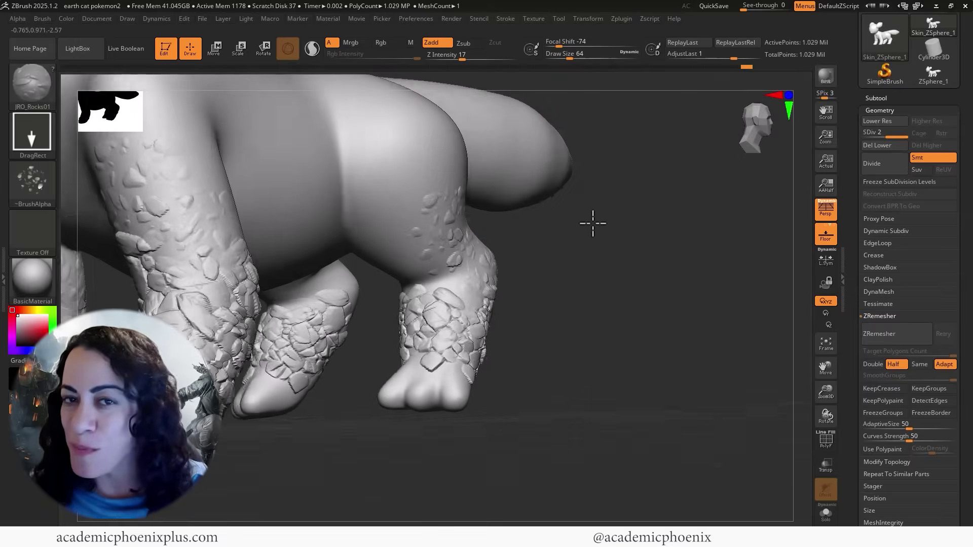
left_click_drag(591, 223, 565, 230)
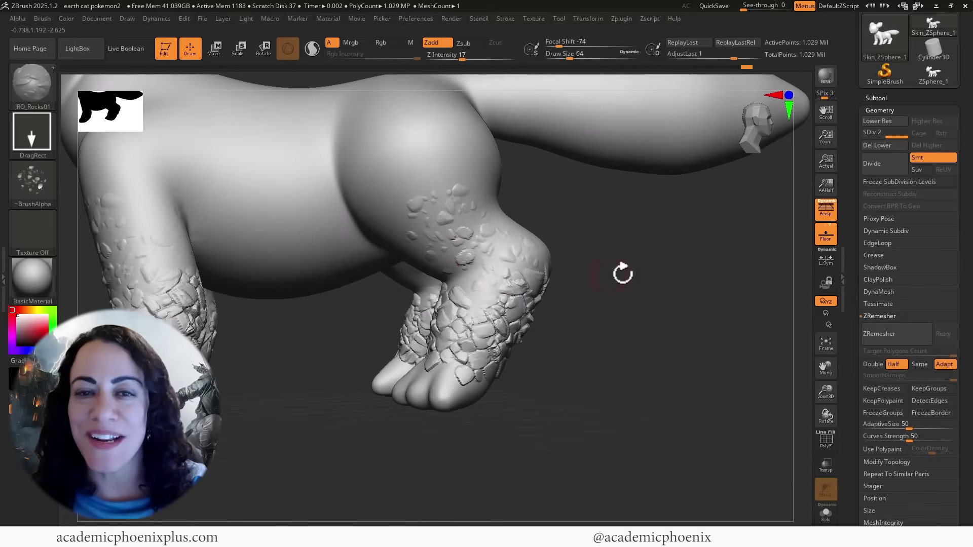
left_click_drag(624, 273, 528, 250)
left_click_drag(745, 304, 598, 304)
left_click_drag(569, 275, 602, 237)
left_click_drag(581, 291, 639, 208)
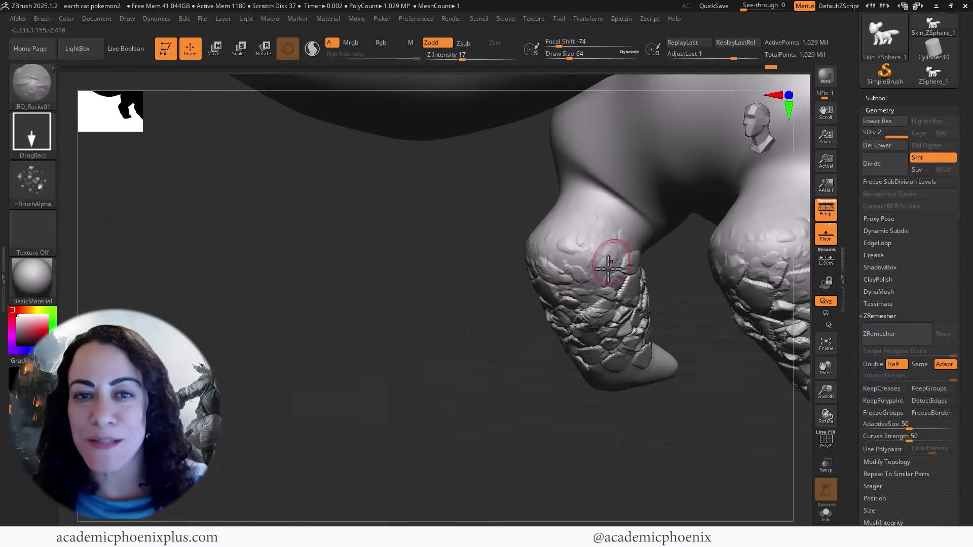
mouse_move(609, 255)
left_mouse_down()
mouse_move(640, 300)
mouse_move(654, 304)
left_mouse_up()
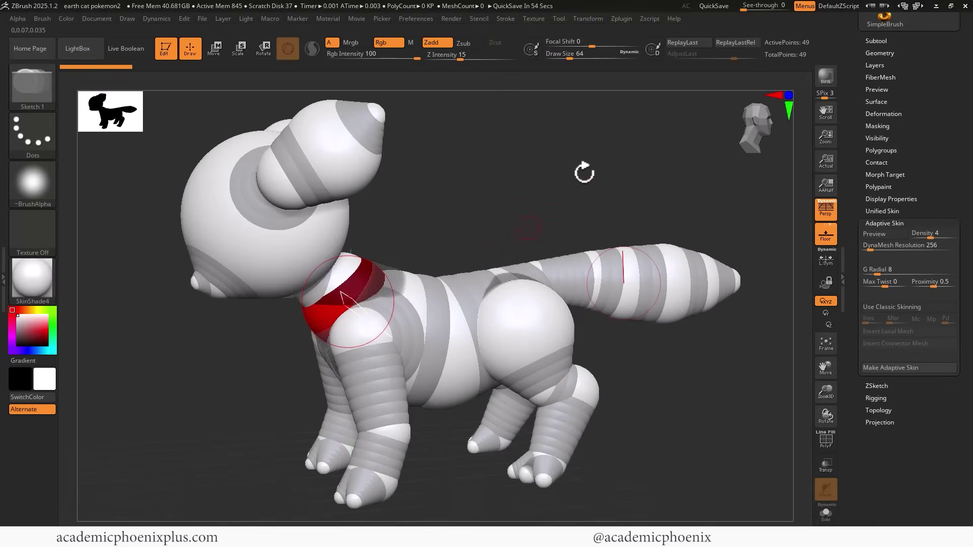
- Turn on the adaptive skin preview for the ZSphere cat model
mouse_move(507, 171)
left_mouse_down()
mouse_move(530, 167)
mouse_move(495, 169)
left_mouse_up()
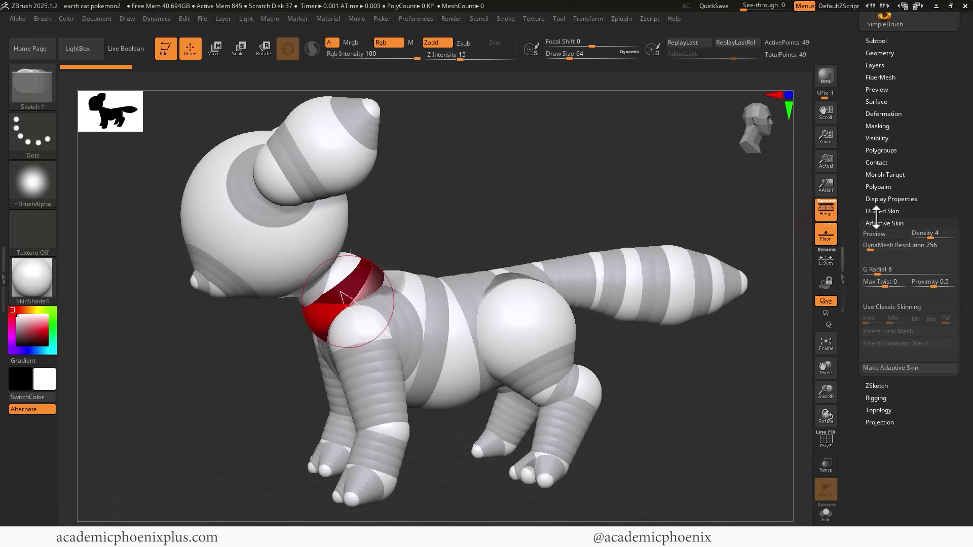
left_click_drag(857, 178, 850, 208)
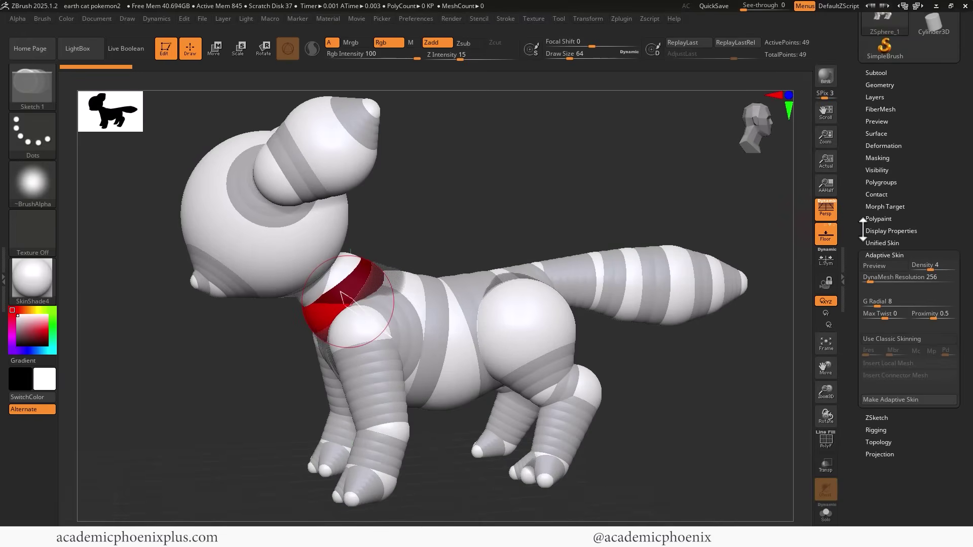
left_click(885, 265)
left_click_drag(660, 224, 584, 195)
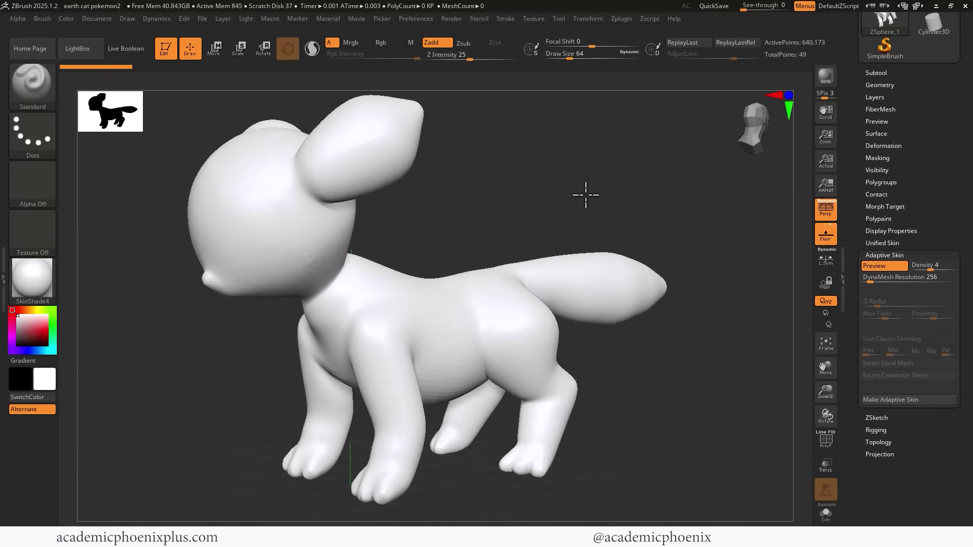
- Set the adaptive skin density to 5 and check the previewed surface
left_click(931, 270)
left_click_drag(923, 271, 929, 271)
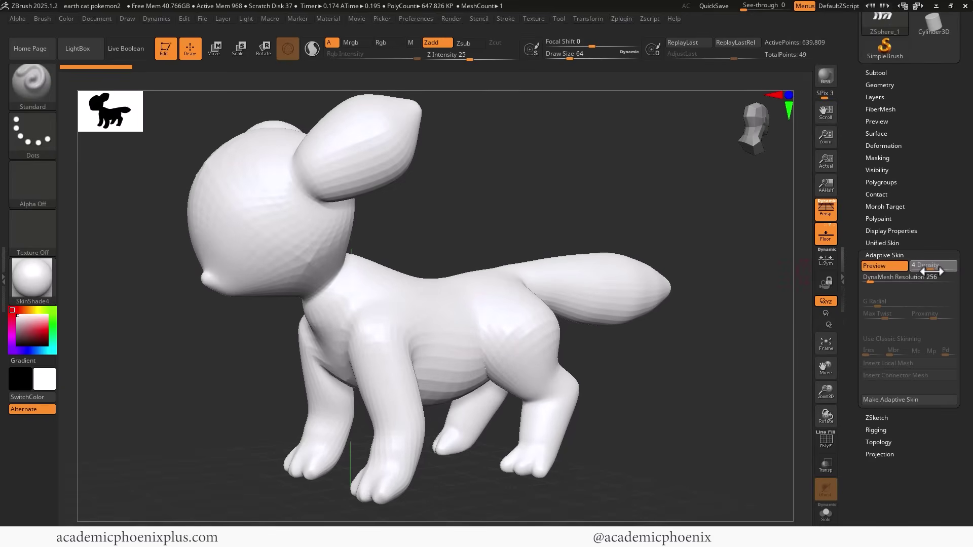
left_click_drag(546, 193, 405, 193)
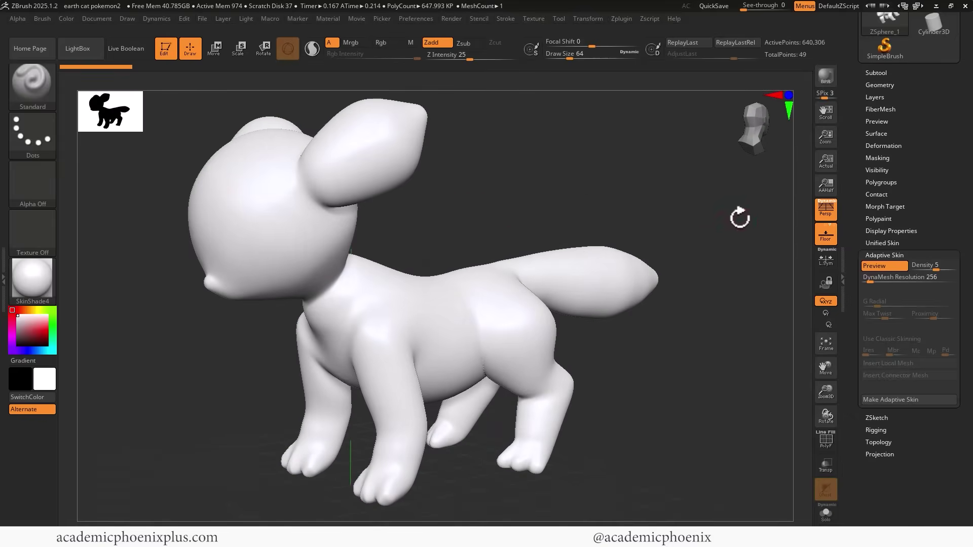
left_click_drag(740, 218, 696, 202)
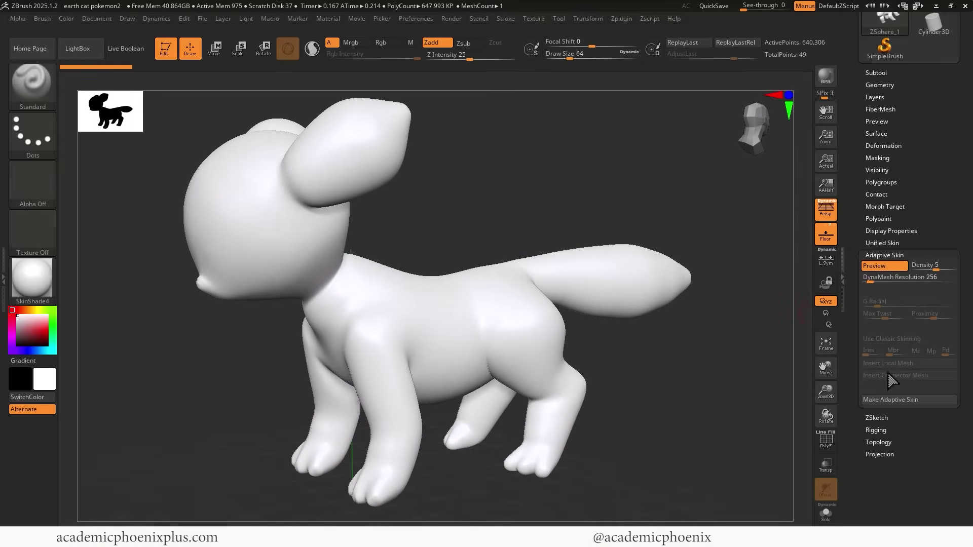
- Generate an adaptive skin from the ZSphere model and switch to the resulting Skin_ZSphere_1 mesh
left_click(892, 400)
scroll(851, 90, "up", 5)
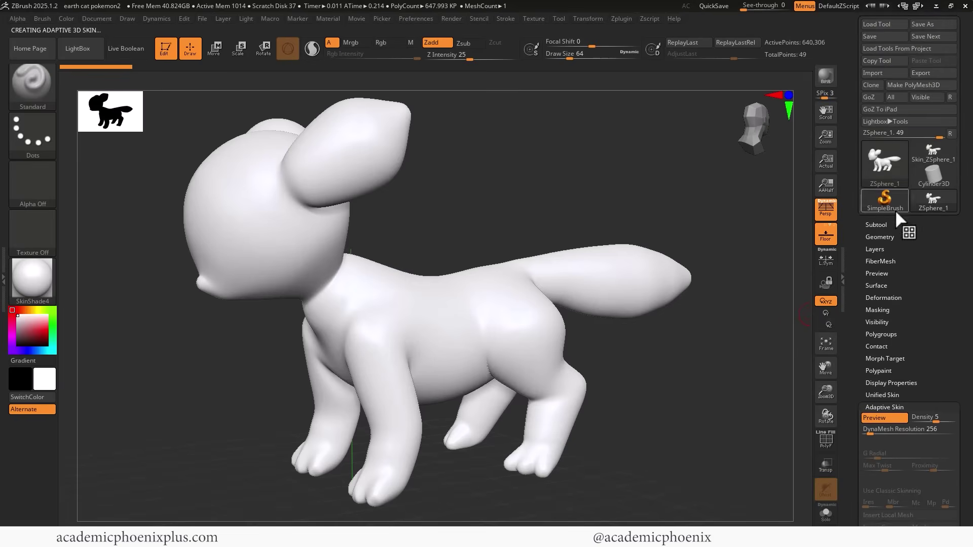
mouse_move(884, 178)
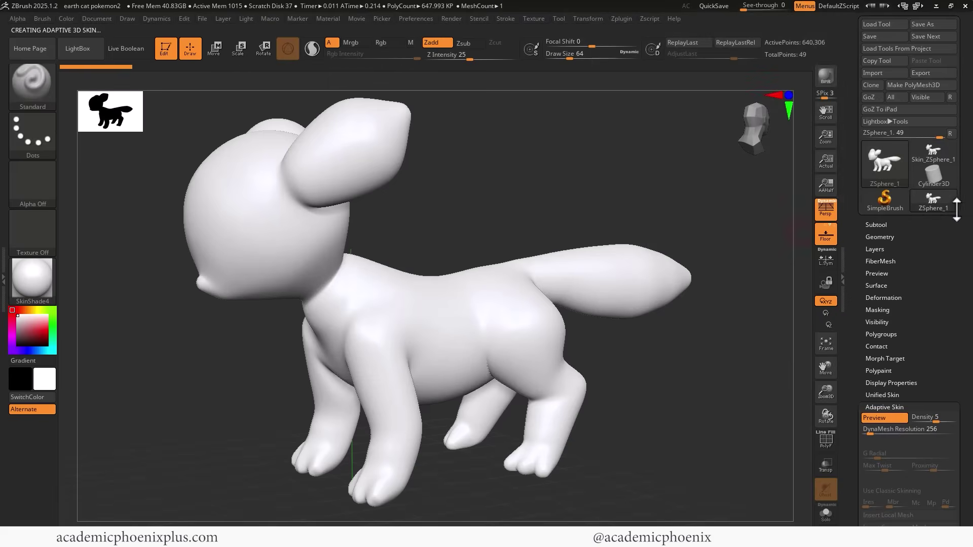
mouse_move(927, 162)
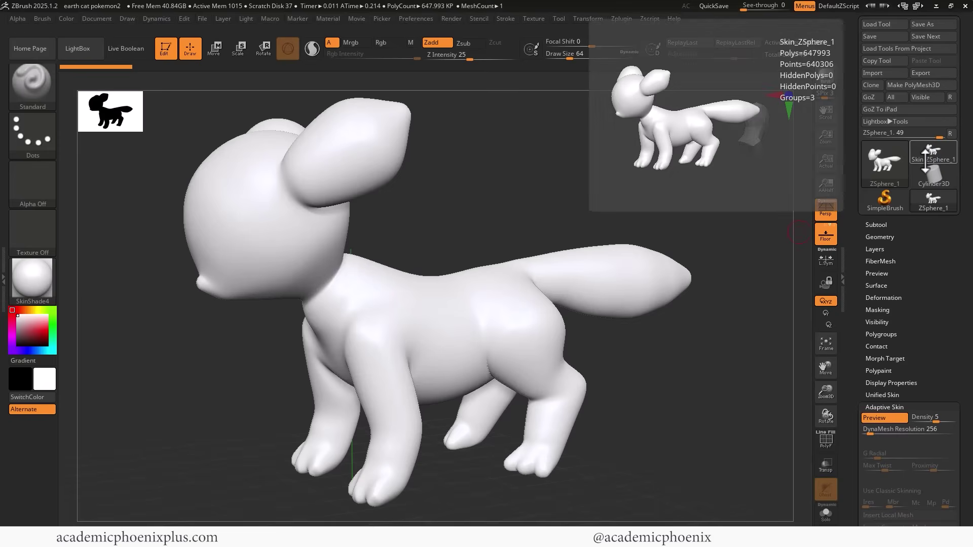
left_click(933, 152)
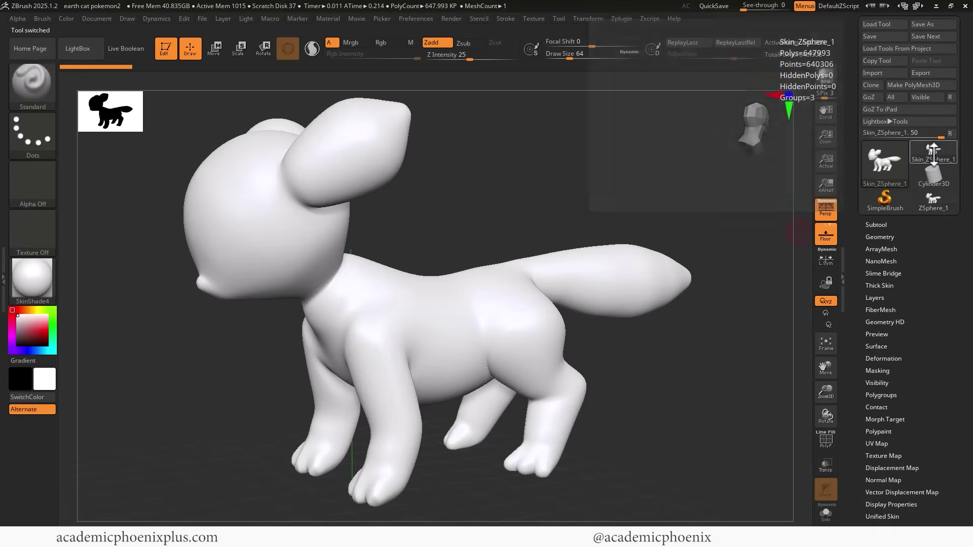
- Switch back to the original ZSphere_1 model and return to the Skin_ZSphere_1 mesh
scroll(858, 283, "down", 3)
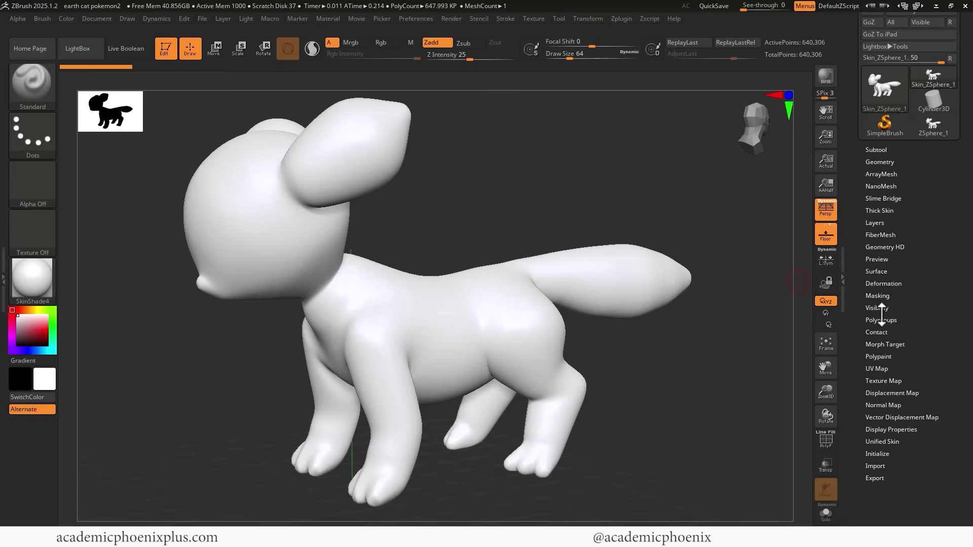
scroll(856, 185, "up", 3)
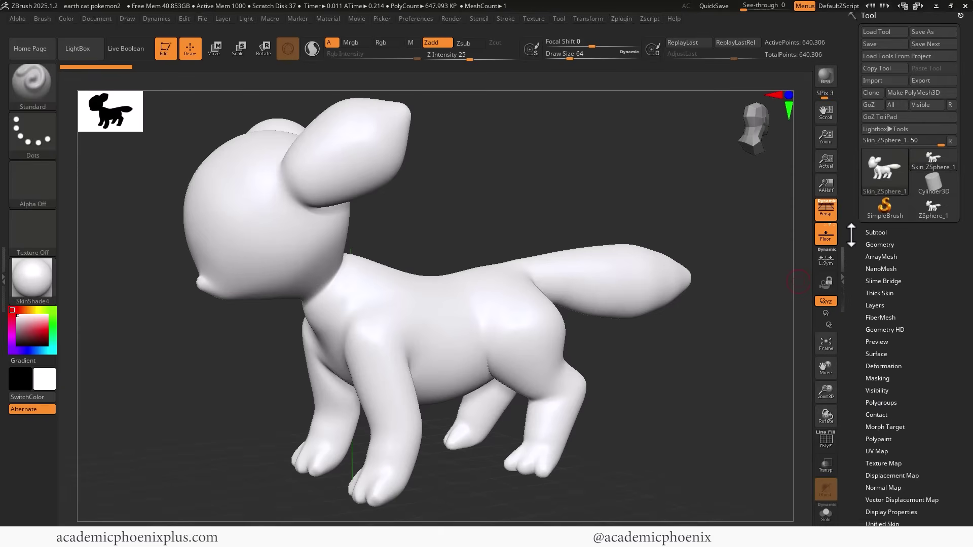
scroll(887, 218, "down", 1)
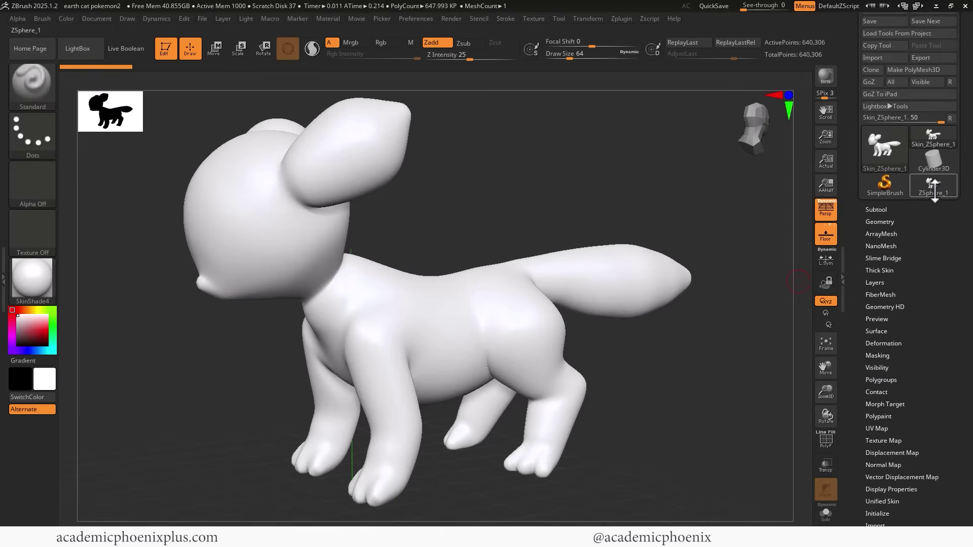
left_click(933, 185)
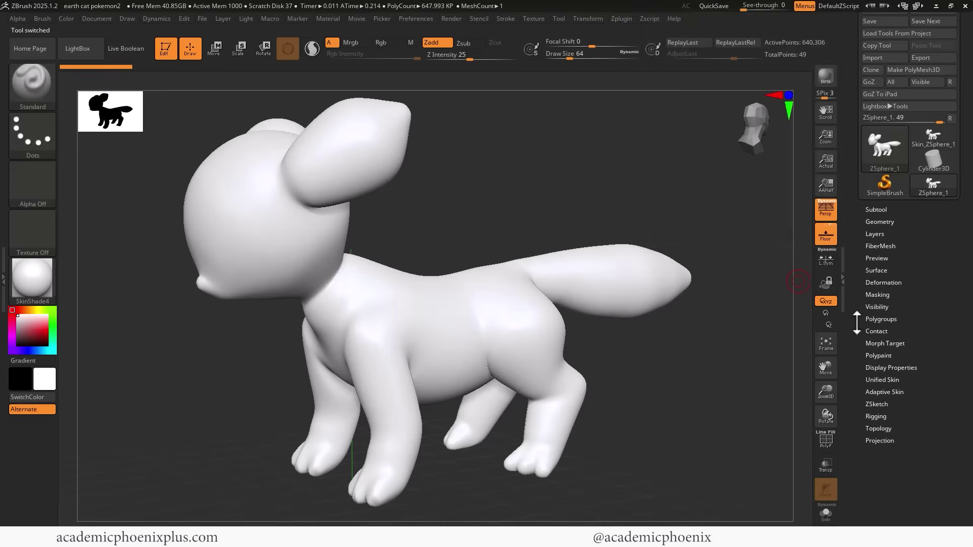
left_click(879, 392)
left_click(883, 389)
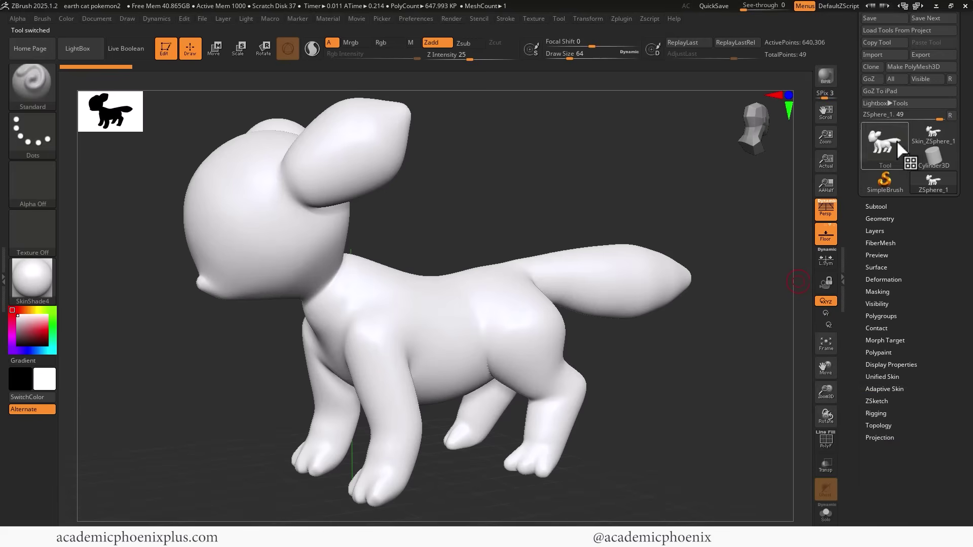
left_click(934, 135)
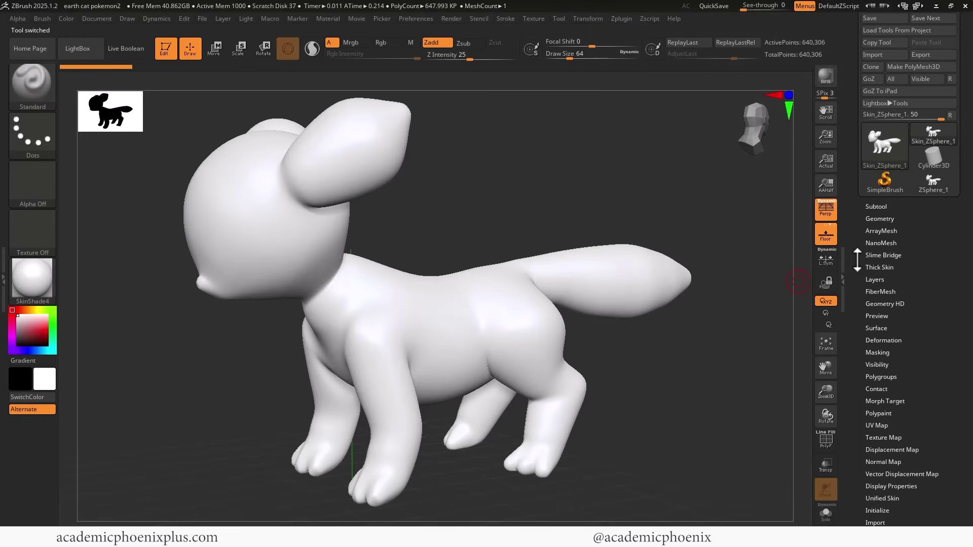
- Show the PolyFrame on the skinned mesh and inspect its topology and polygroups
left_click(823, 441)
left_click_drag(515, 193, 567, 148)
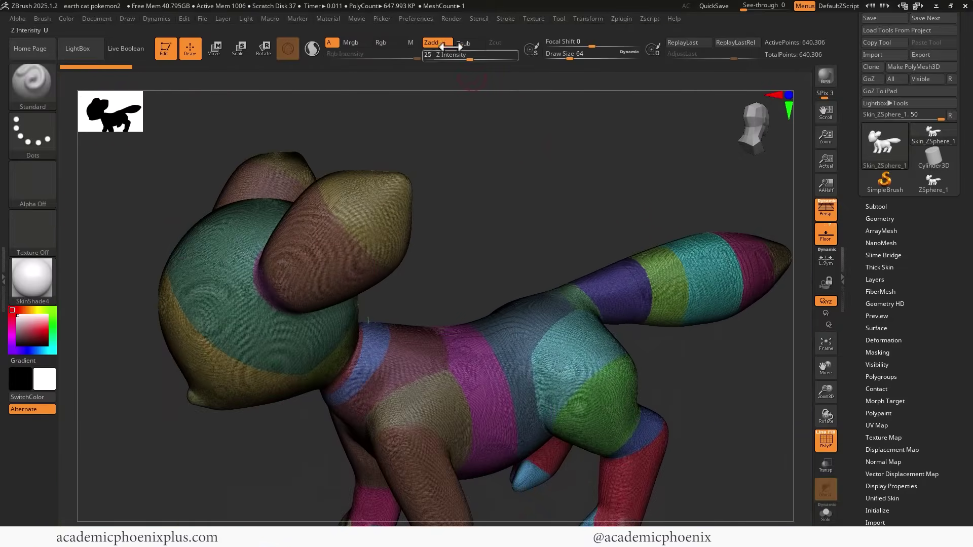
left_click_drag(543, 188, 536, 219)
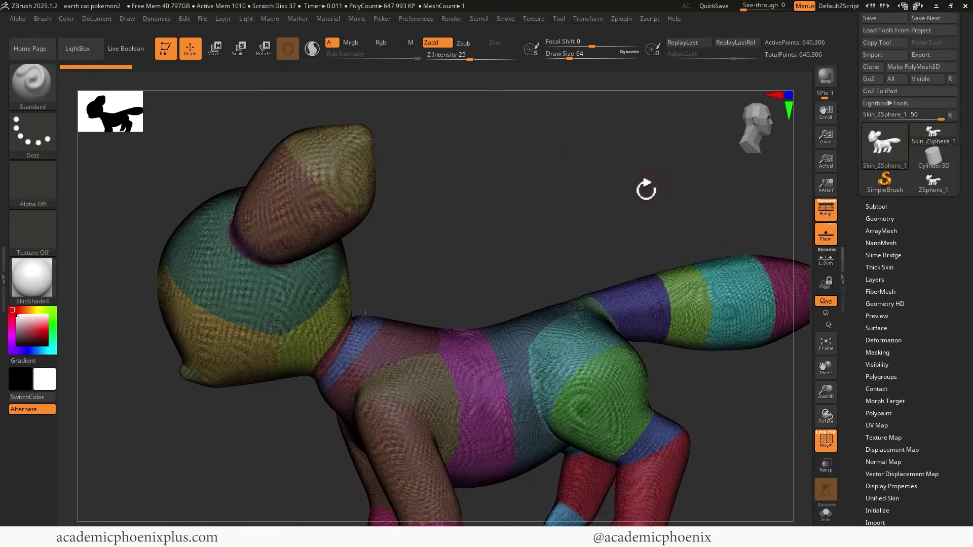
left_click_drag(645, 189, 621, 113, "alt")
- Run ZRemesher on the skinned mesh with the Half and Adapt options
left_click(882, 219)
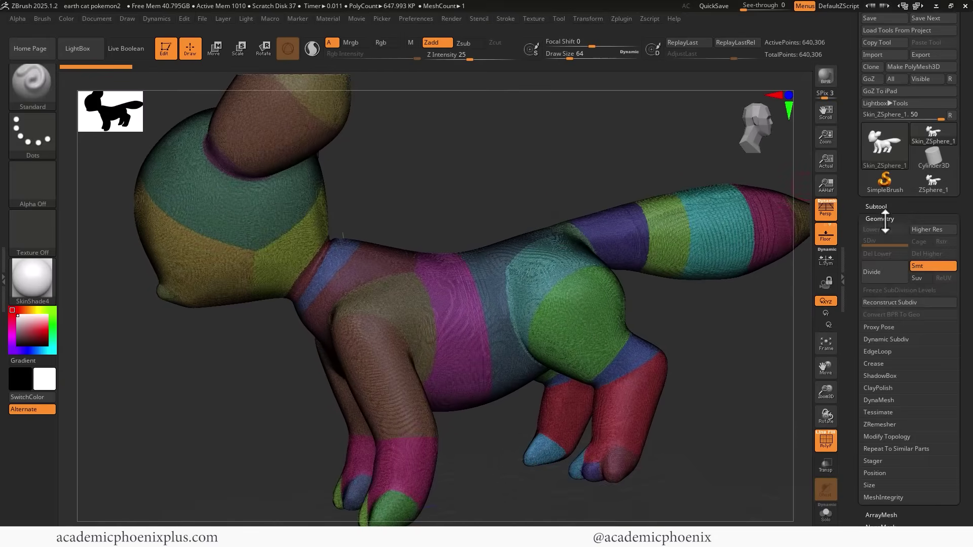
scroll(860, 286, "down", 5)
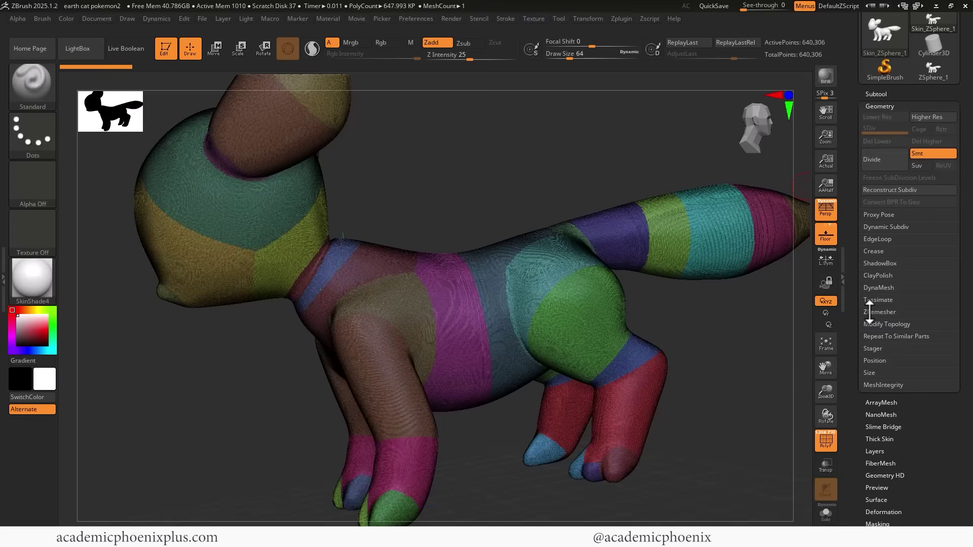
left_click(869, 312)
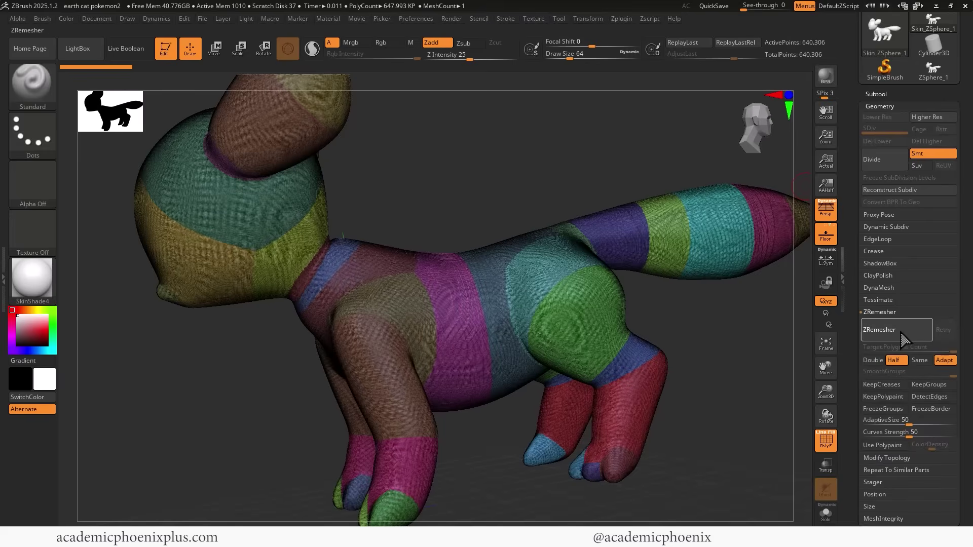
left_click(901, 336)
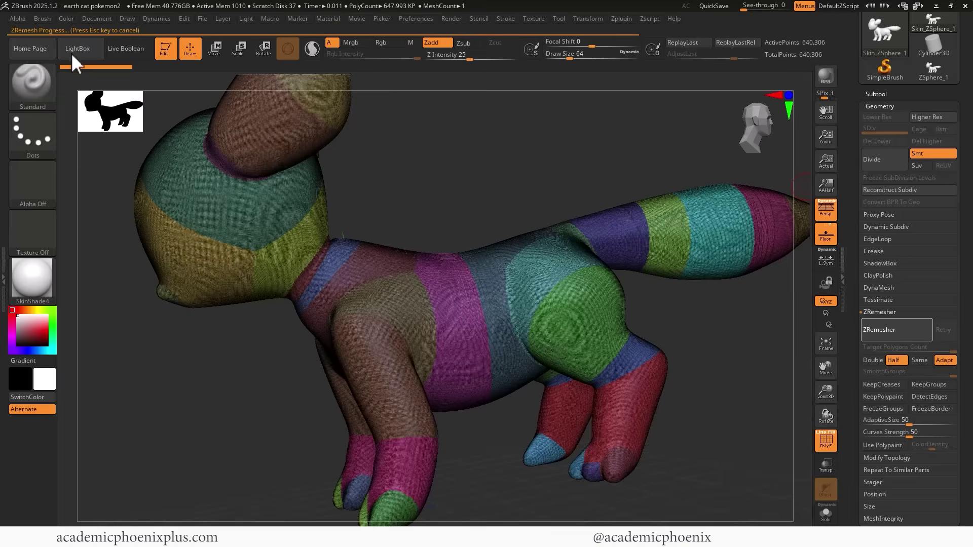
- With the PolyFrame hidden, smooth the creature's face and forehead using the Smooth brush
left_click_drag(522, 147, 541, 146)
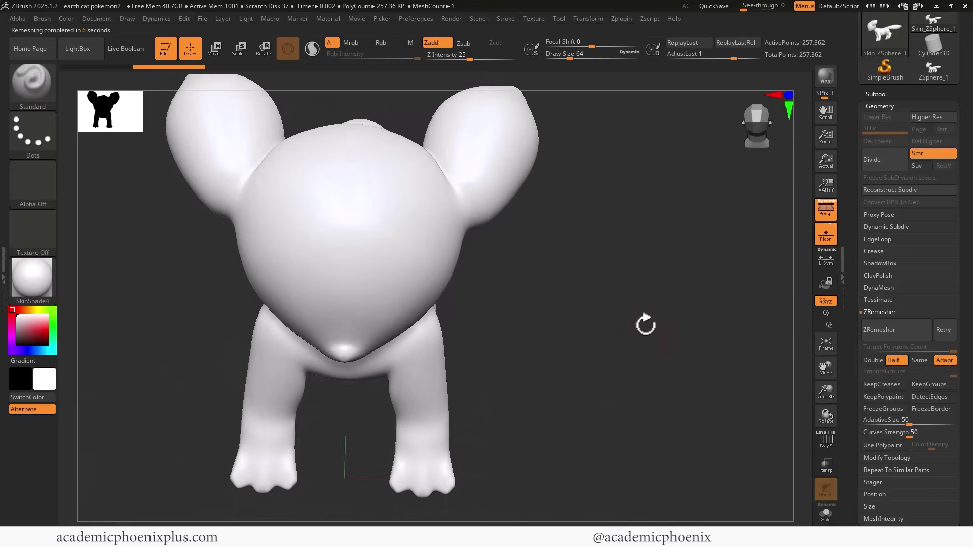
left_click_drag(645, 324, 641, 304)
mouse_move(626, 199)
left_mouse_down("alt")
mouse_move(659, 309)
mouse_move(649, 239)
left_mouse_up("alt")
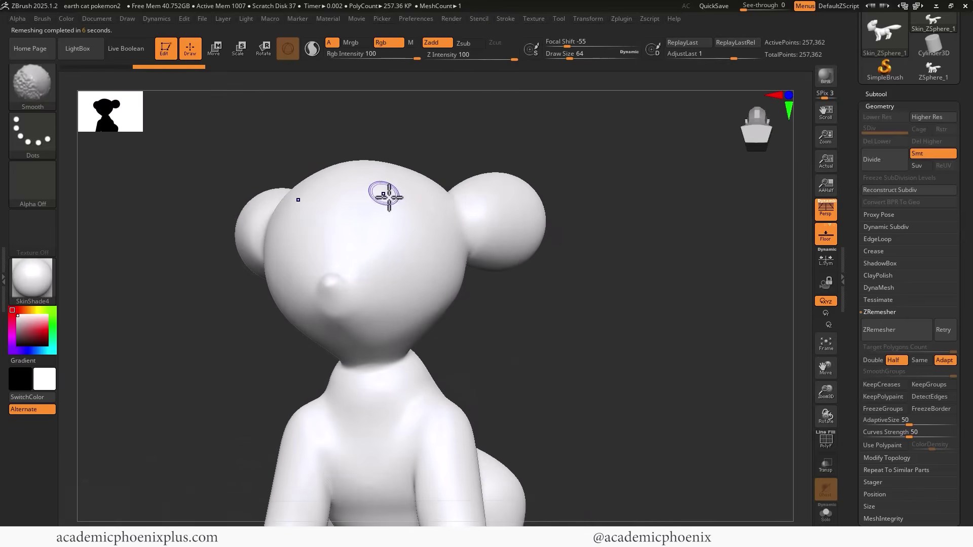
mouse_move(508, 135)
left_mouse_down()
mouse_move(521, 123)
mouse_move(574, 144)
left_mouse_up()
mouse_move(633, 203)
left_mouse_down()
mouse_move(729, 300)
mouse_move(445, 311)
left_mouse_up()
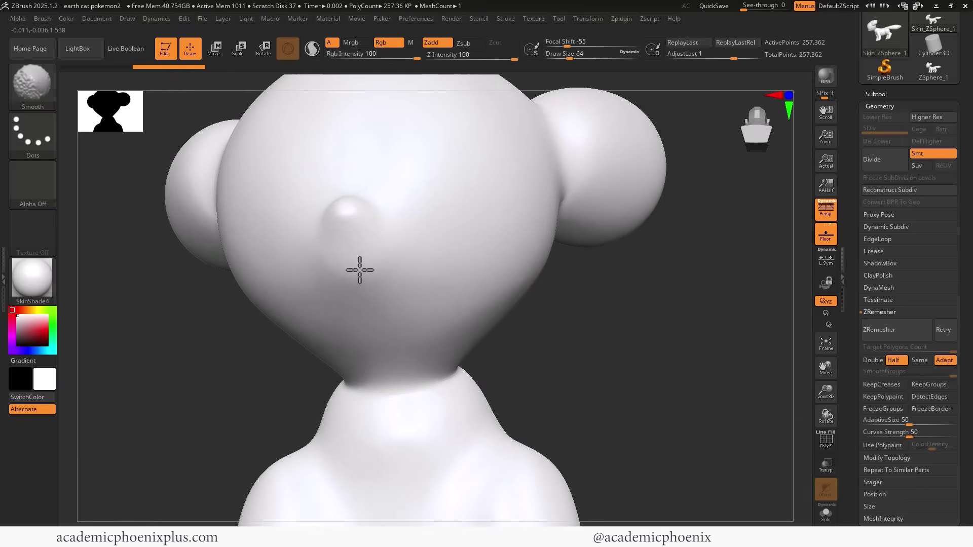
left_click_drag(428, 288, 417, 319, "shift")
mouse_move(621, 303)
left_mouse_down()
mouse_move(676, 223)
mouse_move(654, 340)
left_mouse_up()
left_click_drag(314, 209, 320, 259, "shift")
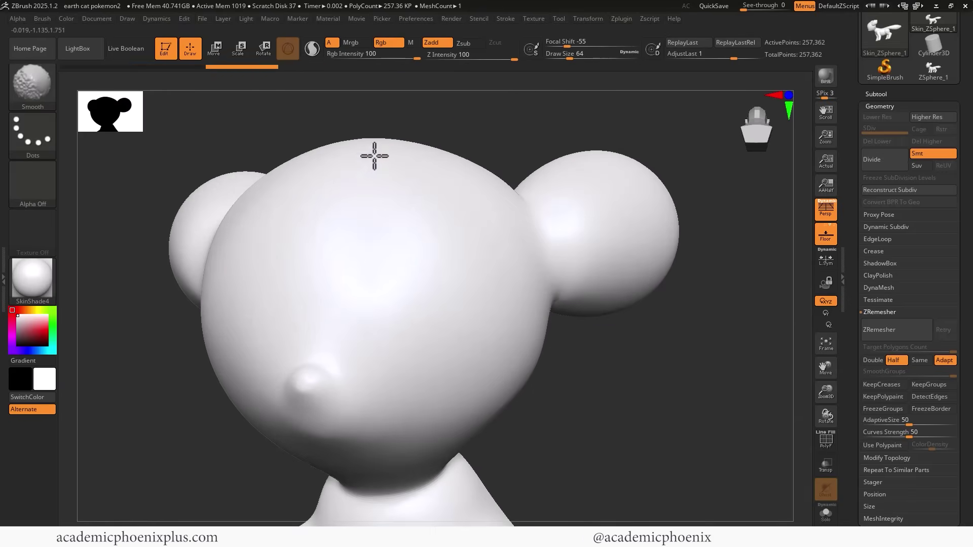
left_click_drag(580, 96, 517, 124)
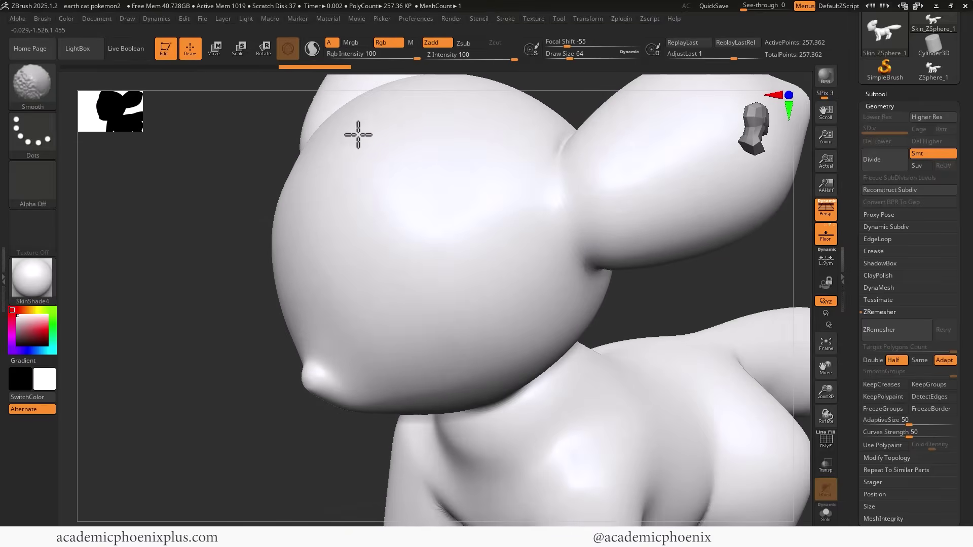
left_click_drag(358, 135, 405, 172, "shift")
- Smooth the creature's head and the creases where the ears and neck join it with the Smooth brush
left_click_drag(756, 291, 602, 369, "alt")
left_click_drag(598, 145, 466, 202)
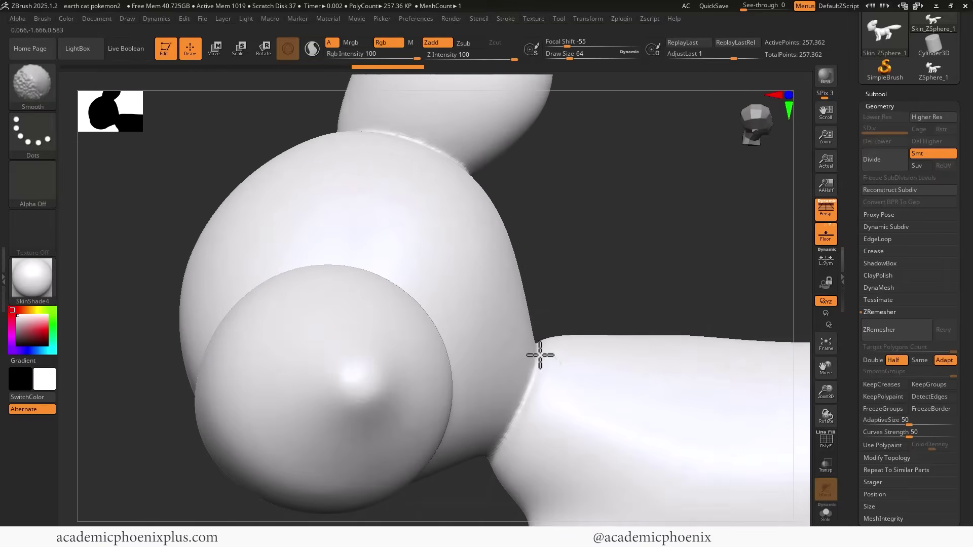
left_click_drag(527, 310, 319, 191)
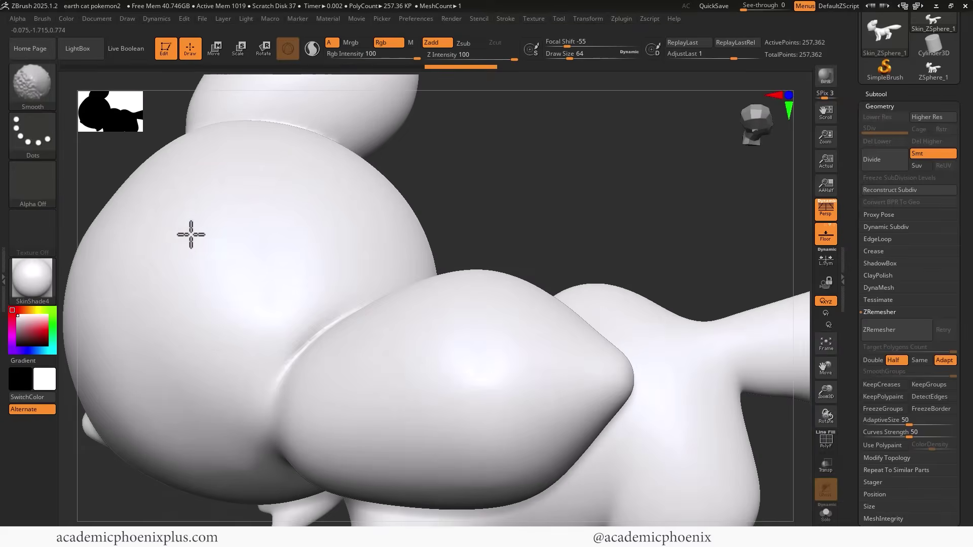
left_click_drag(551, 174, 562, 239)
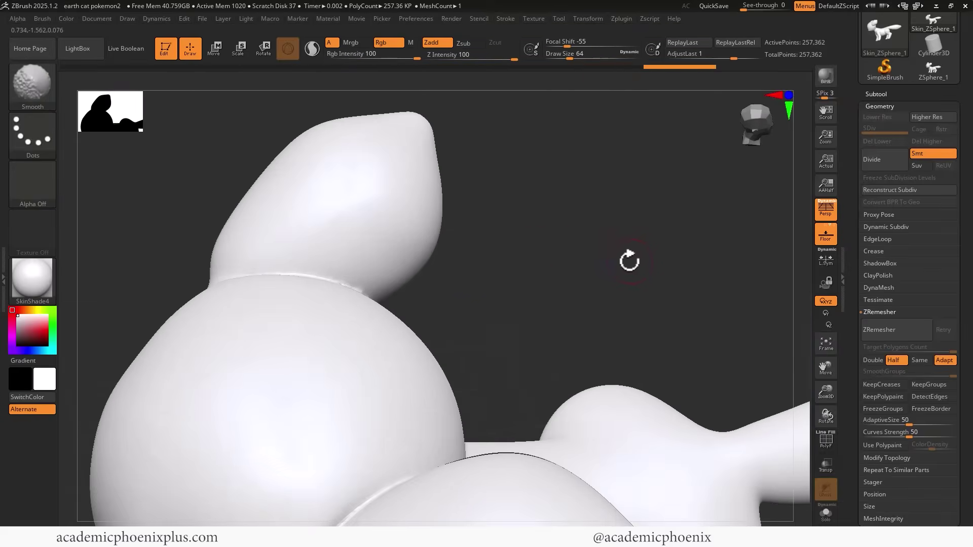
left_click_drag(628, 258, 619, 324)
- Smooth the underside of the head, the neck and the chest between the front legs
left_click_drag(612, 405, 591, 269, "alt")
left_click_drag(681, 193, 757, 206, "alt")
key("shift")
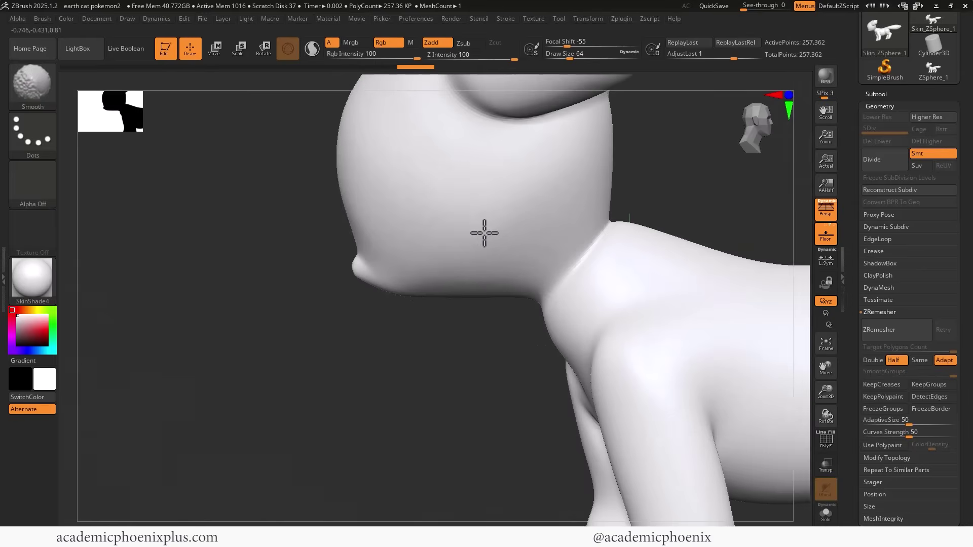
left_click_drag(447, 347, 486, 336, "shift")
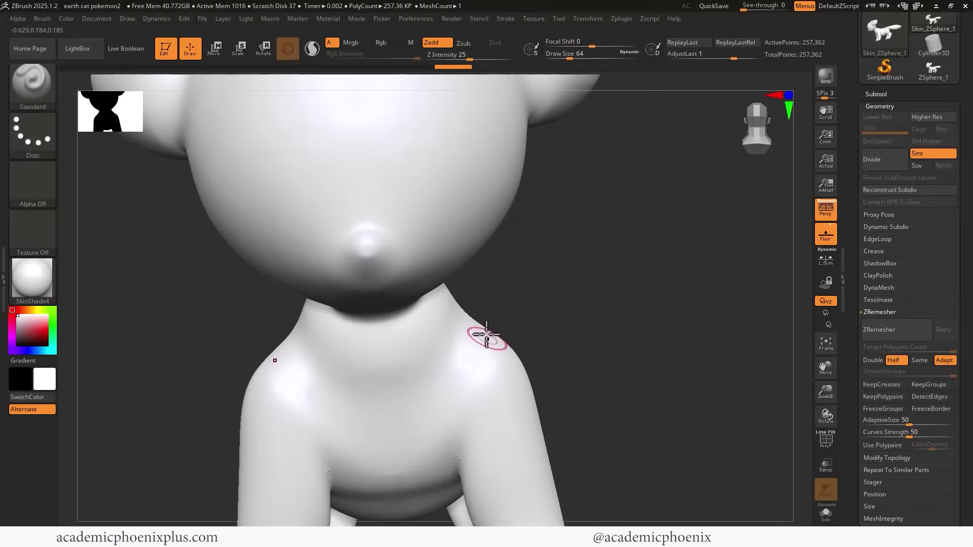
mouse_move(604, 268)
left_mouse_down("alt")
mouse_move(614, 250)
mouse_move(593, 292)
mouse_move(654, 168)
left_mouse_up("alt")
key("shift")
key("shift")
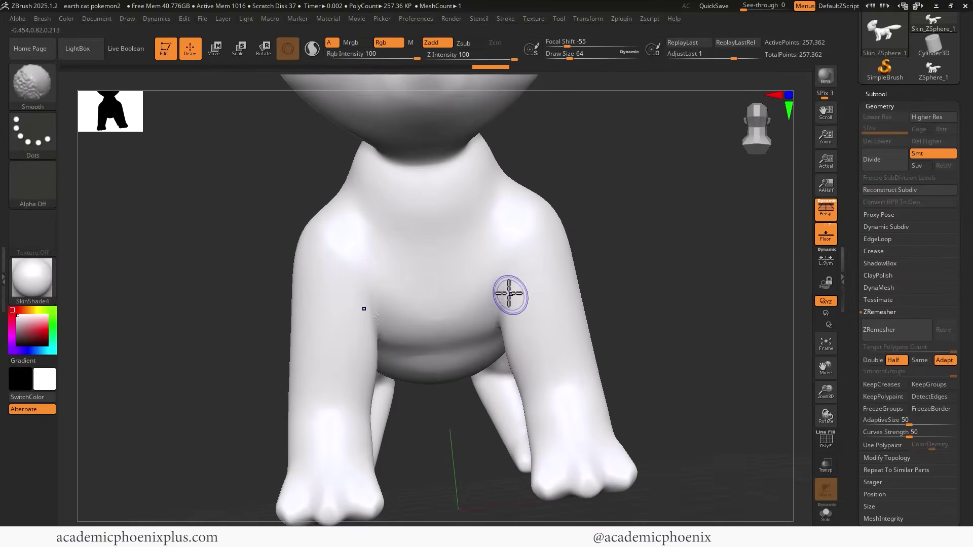
- Smooth the transition from the front leg to the belly and the seam at the back of the neck
mouse_move(646, 315)
left_mouse_down()
mouse_move(667, 200)
mouse_move(587, 256)
left_mouse_up()
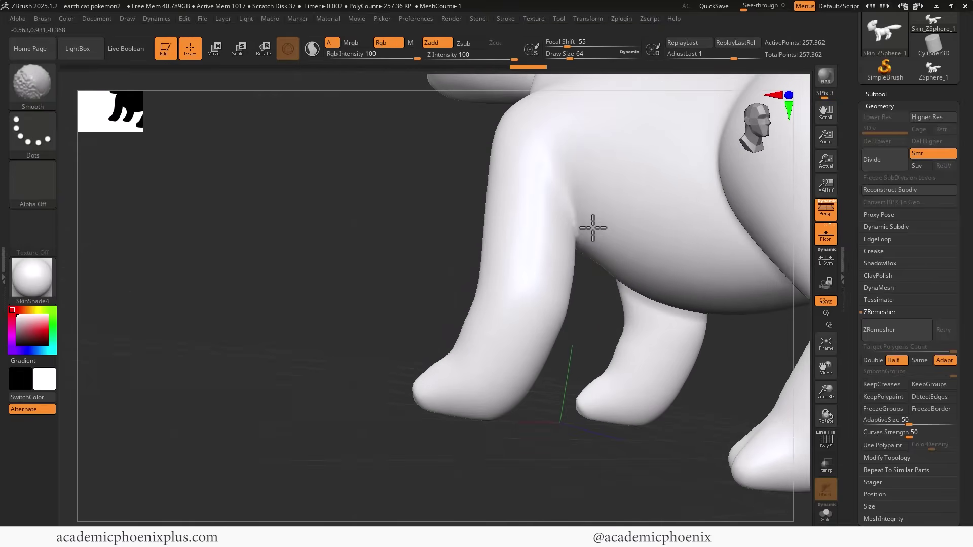
mouse_move(405, 260)
left_mouse_down()
mouse_move(610, 224)
mouse_move(467, 244)
left_mouse_up()
key("shift")
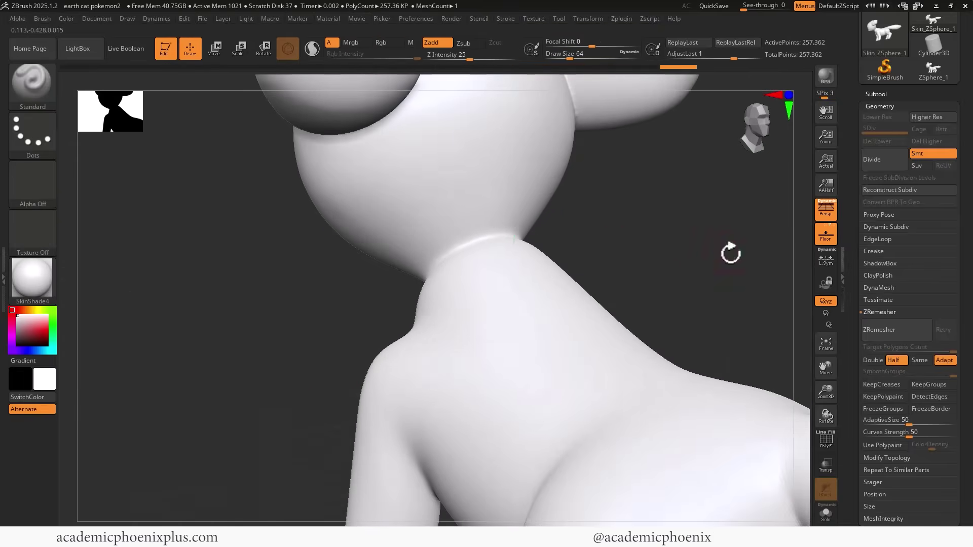
mouse_move(732, 252)
left_mouse_down()
mouse_move(599, 173)
mouse_move(647, 158)
mouse_move(660, 406)
mouse_move(551, 353)
left_mouse_up()
- Smooth the tail from base to tip and its transition into the hips and hind legs
key("f")
key("shift")
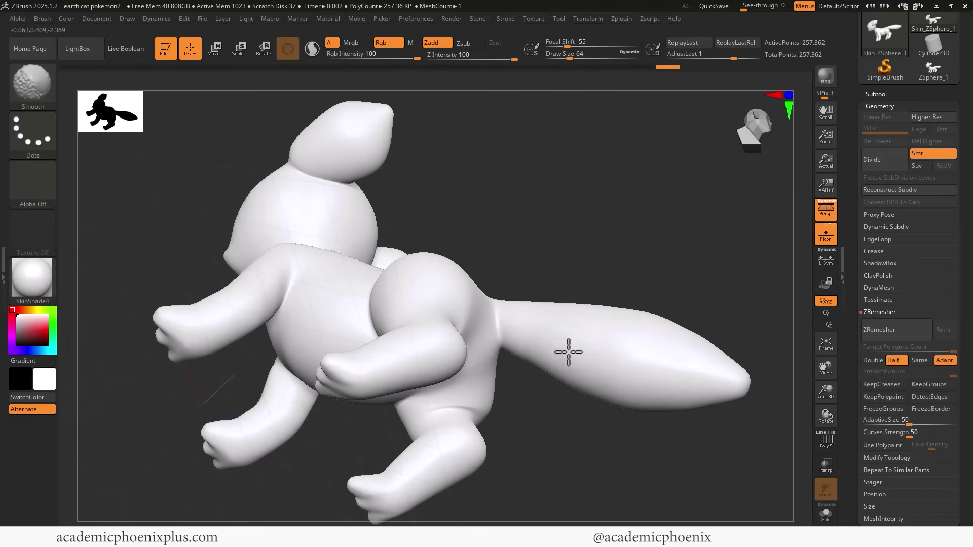
right_click_drag(569, 352, 449, 351)
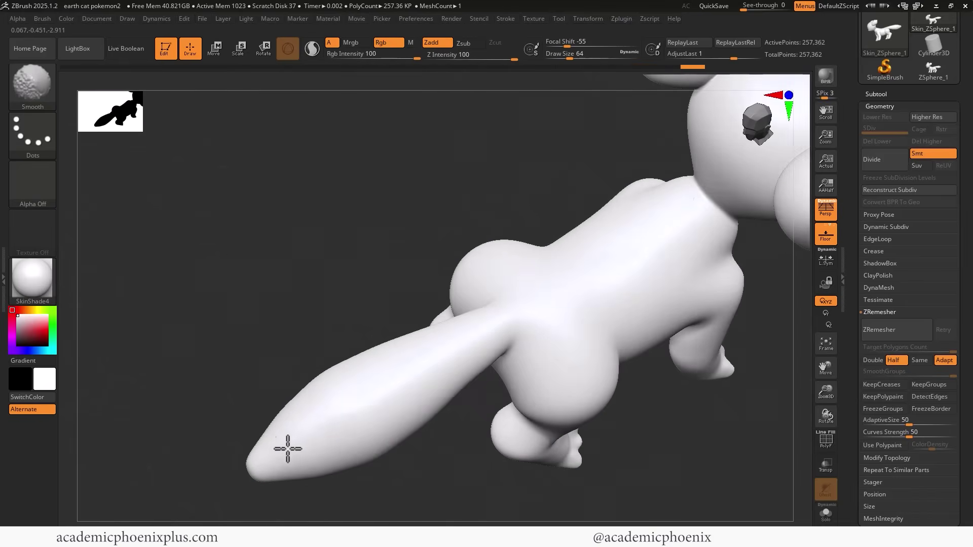
mouse_move(581, 261)
right_mouse_down()
mouse_move(482, 139)
mouse_move(559, 227)
right_mouse_up()
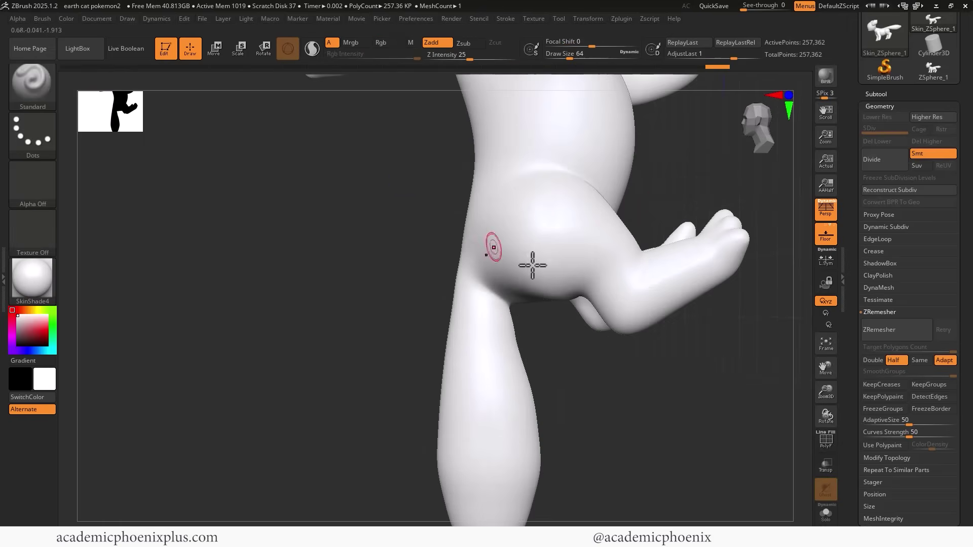
right_click_drag(532, 263, 618, 201)
right_click_drag(666, 222, 424, 179)
- Change the model's material to BasicMaterial
left_click(26, 285)
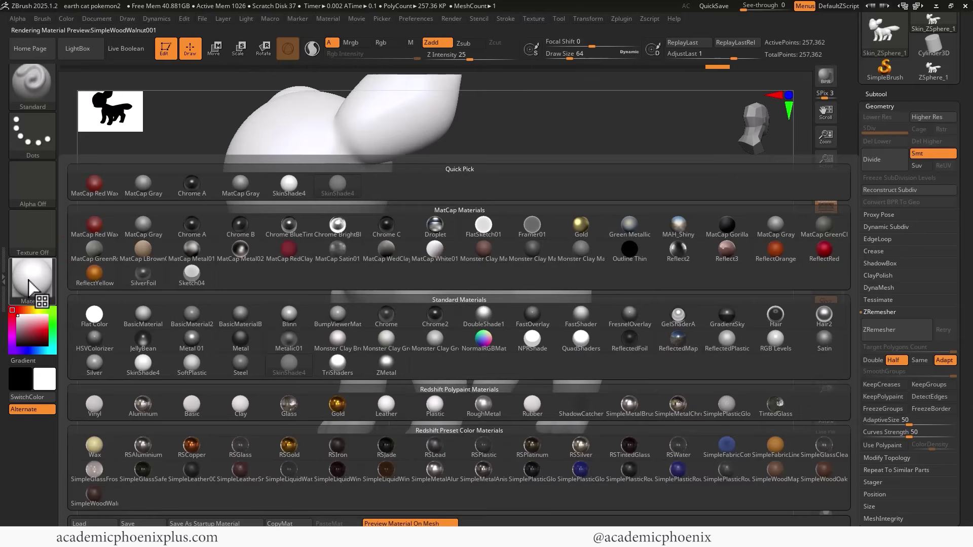
left_click(131, 323)
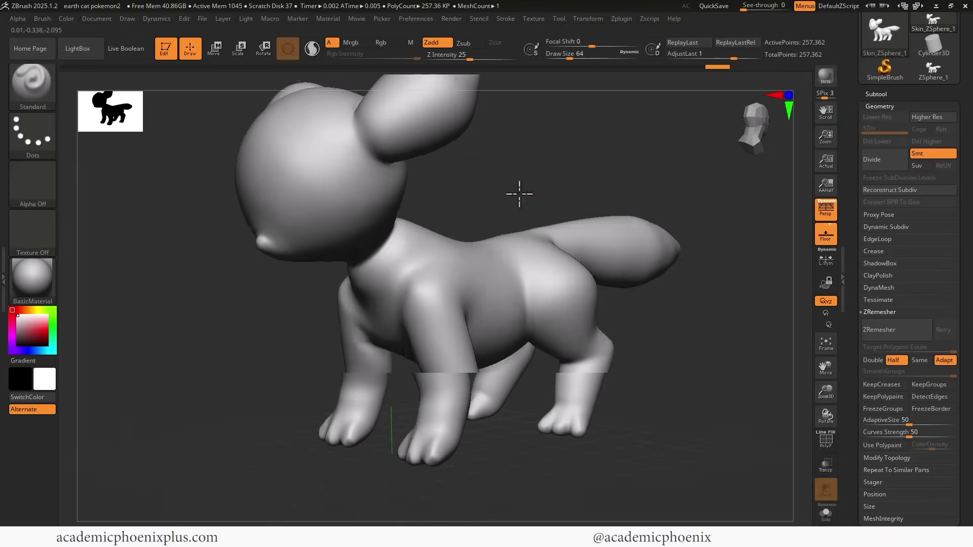
left_click_drag(519, 193, 528, 191)
- Smooth the remaining bumps on the chest and along the joints between the ears and the head
key("shift")
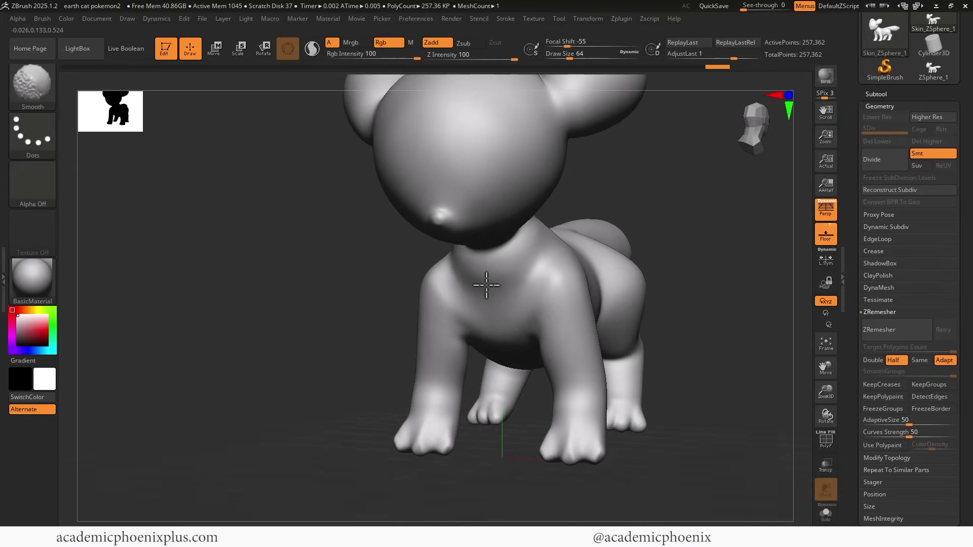
mouse_move(641, 180)
left_mouse_down()
mouse_move(649, 143)
mouse_move(602, 164)
mouse_move(573, 196)
mouse_move(619, 135)
mouse_move(602, 243)
left_mouse_up()
key("shift")
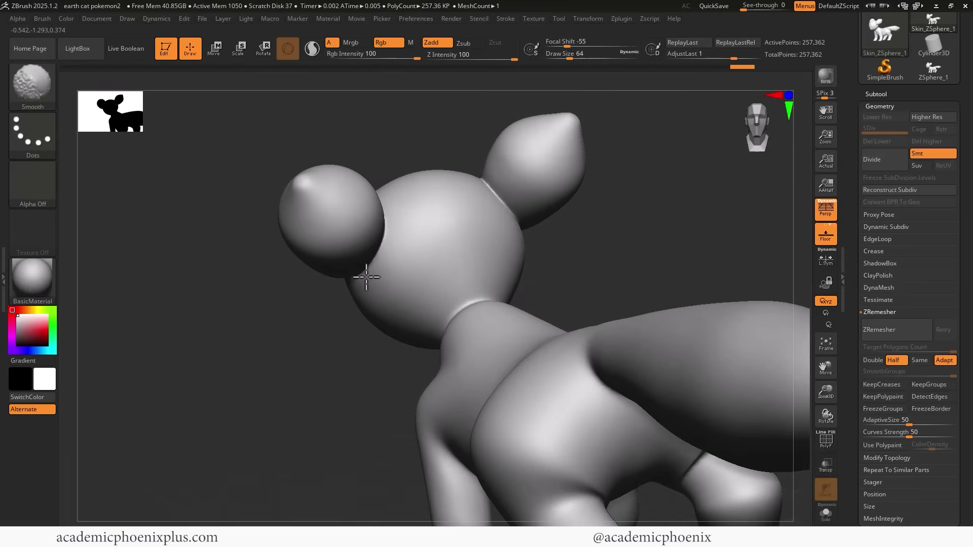
left_click_drag(554, 207, 361, 266)
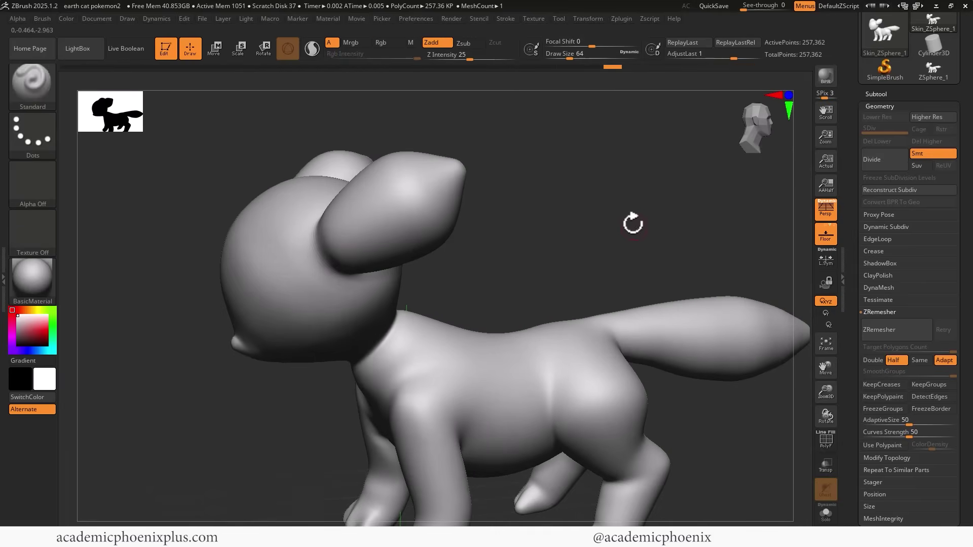
mouse_move(632, 222)
left_mouse_down()
mouse_move(651, 244)
mouse_move(662, 213)
mouse_move(643, 193)
left_mouse_up()
left_click_drag(484, 195, 483, 174, "shift")
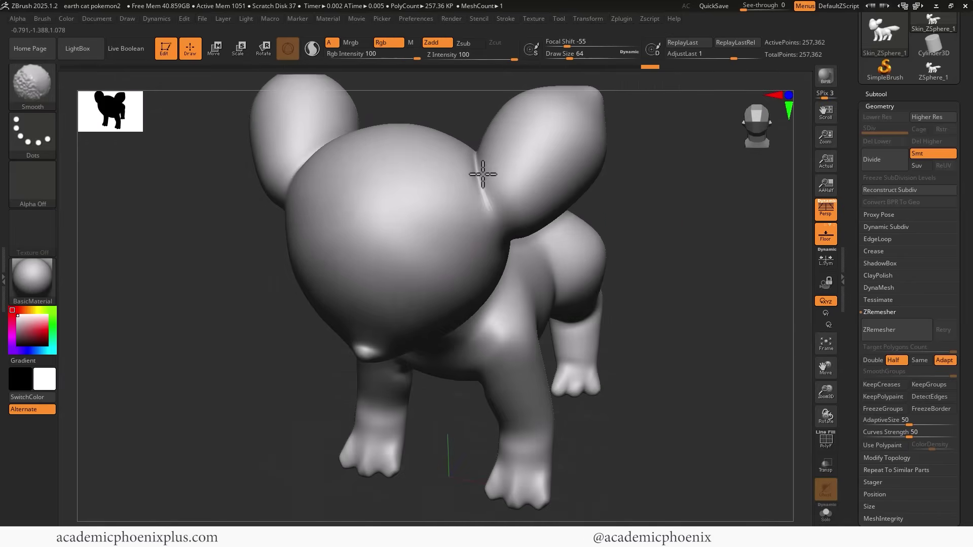
- Snap the model to a side view and bring up the Earth Pokemon.webp reference image in the image viewer
left_click_drag(682, 242, 668, 239)
left_click_drag(678, 162, 443, 134, "alt")
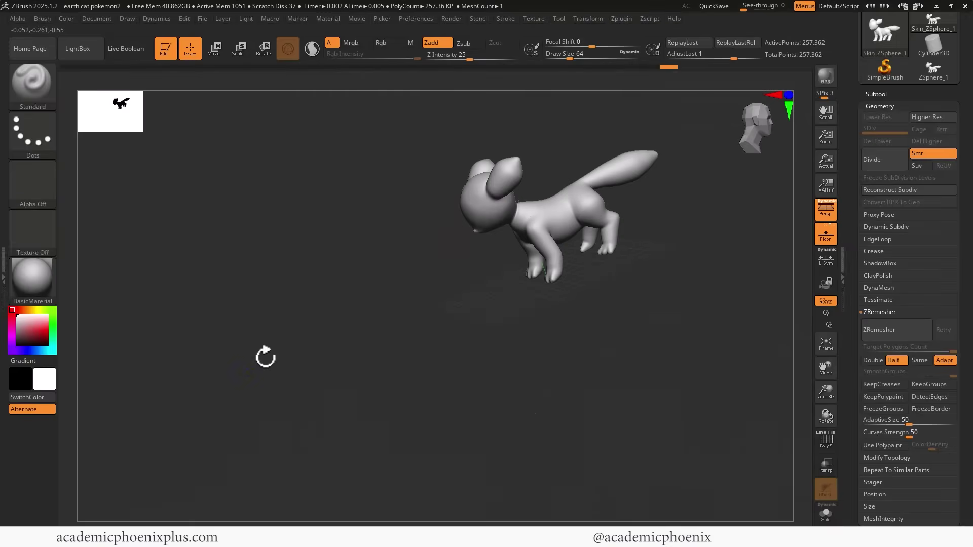
left_click_drag(266, 357, 332, 274, "shift")
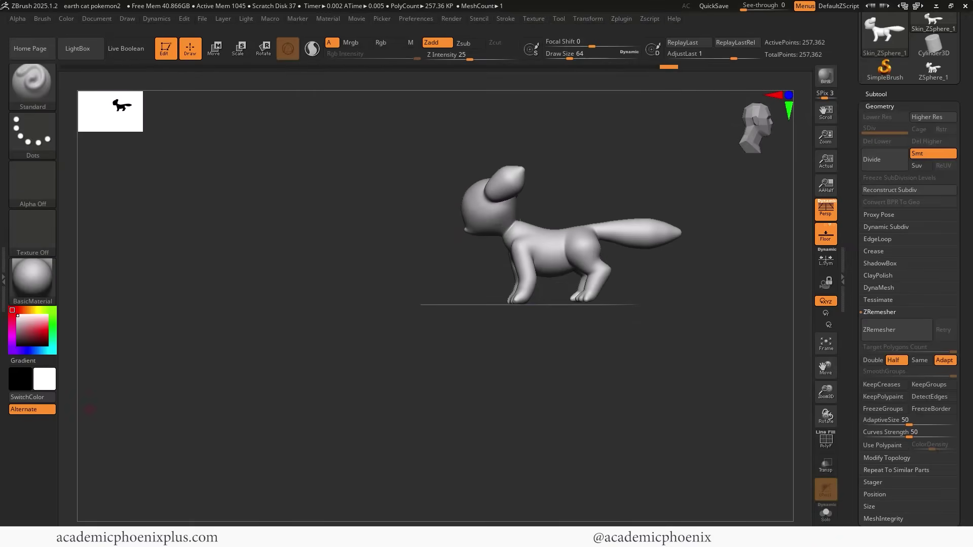
key("alt+Tab")
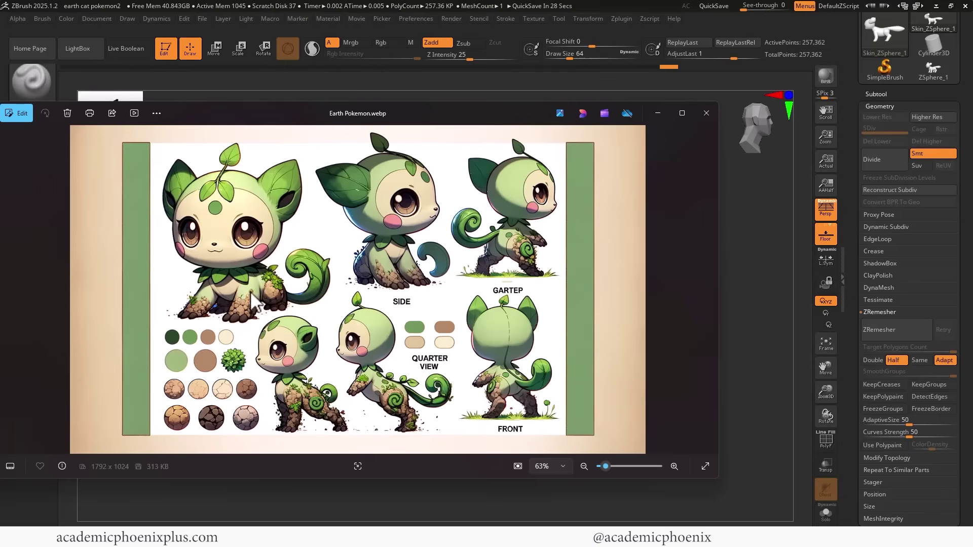
left_click_drag(516, 114, 0, 152)
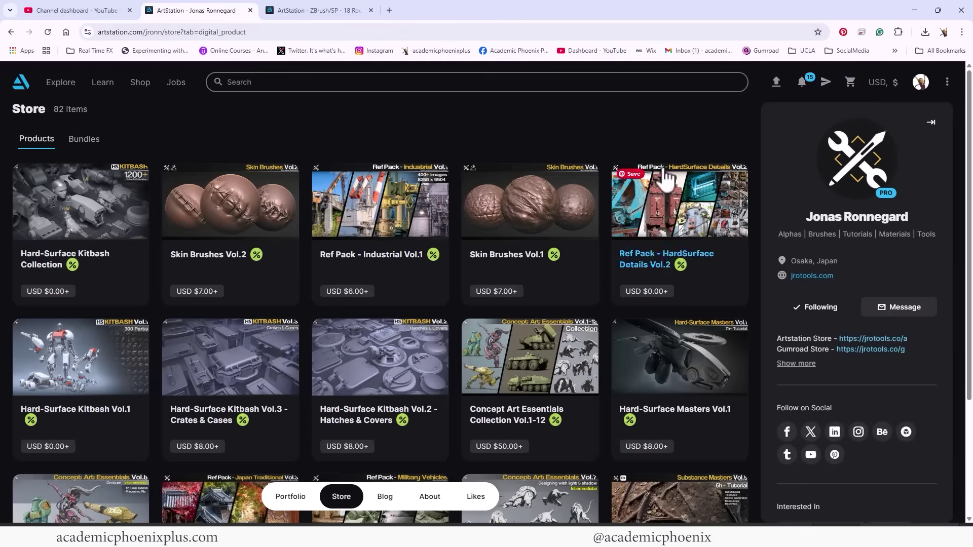
- In the web browser, browse the artist's ArtStation store products with the profile sidebar collapsed
left_click_drag(805, 218, 918, 223)
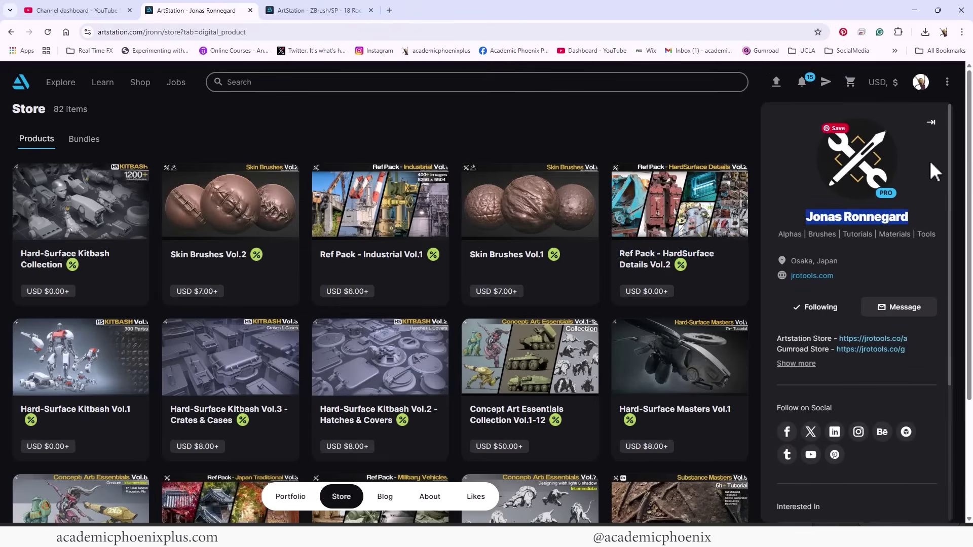
left_click(931, 122)
scroll(966, 243, "down", 5)
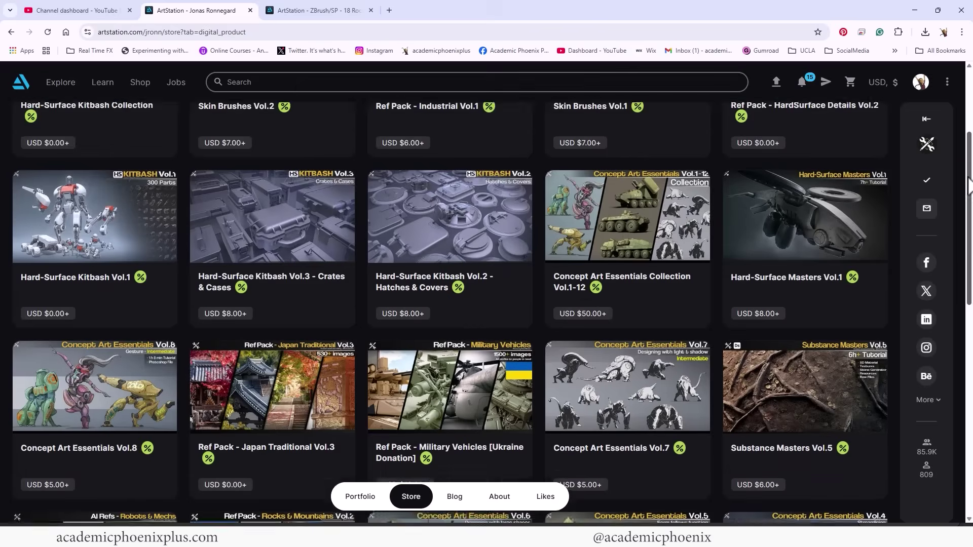
scroll(966, 243, "down", 8)
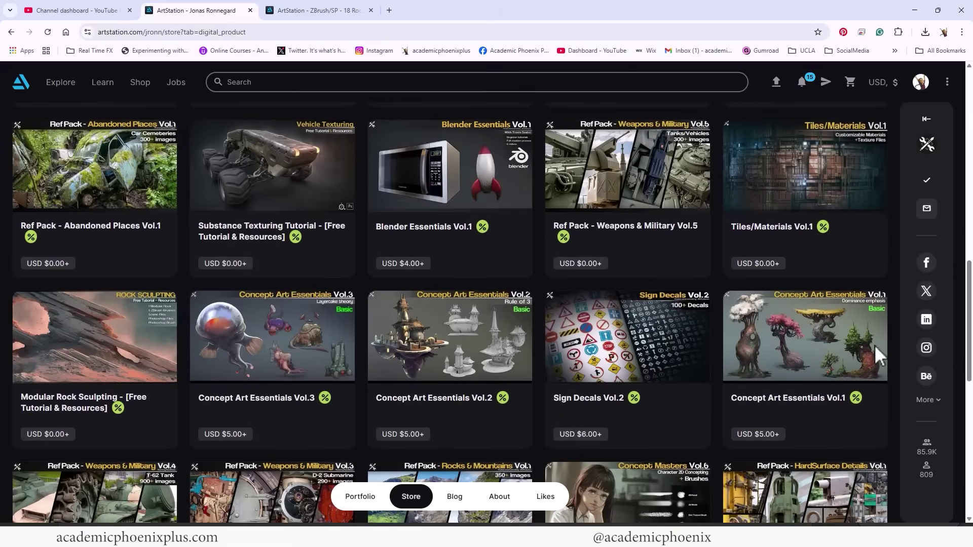
- Open the ZBrush/SP - 18 Rock Brushes + 3 Ztool rocks Vol.1 page and examine its rock, brick, crack and grunge brush previews
left_click(334, 12)
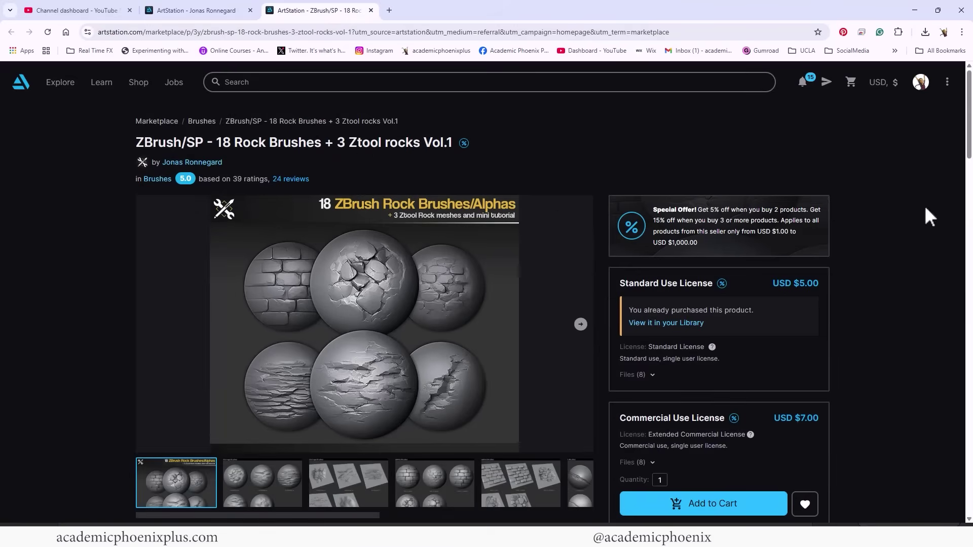
scroll(930, 217, "down", 2)
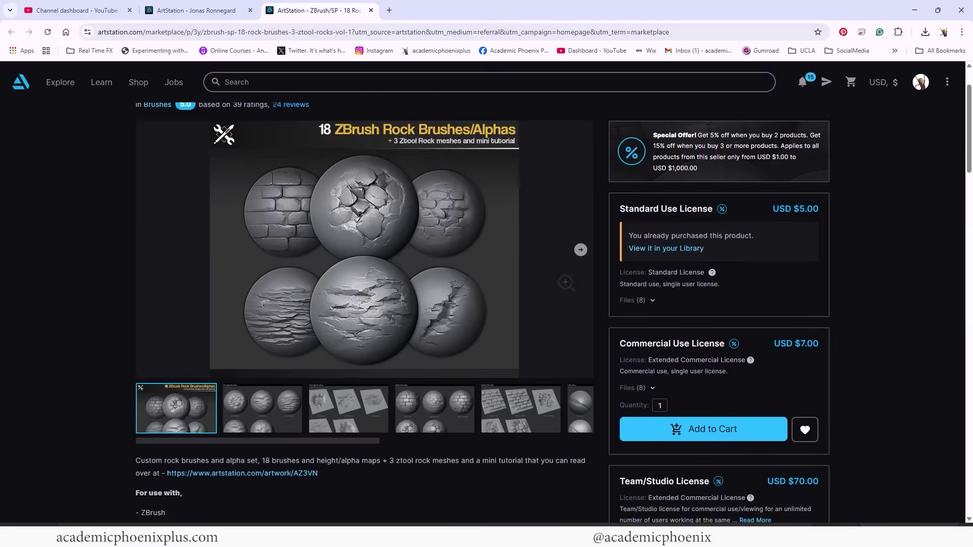
left_click(580, 251)
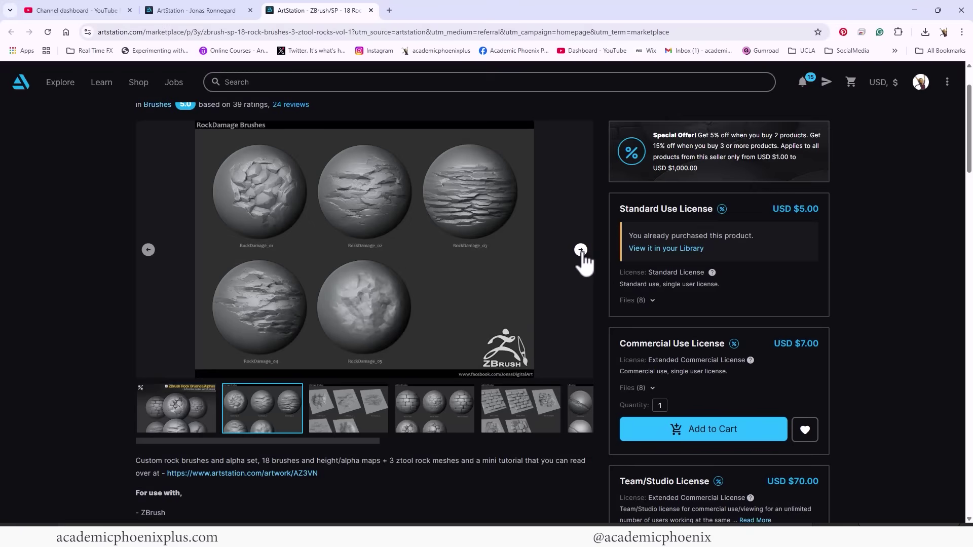
left_click(580, 250)
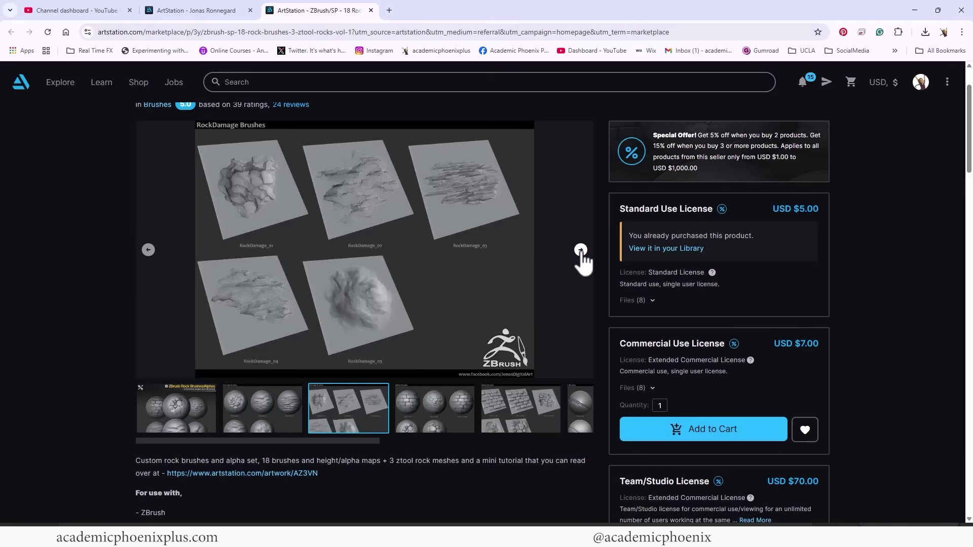
left_click(580, 250)
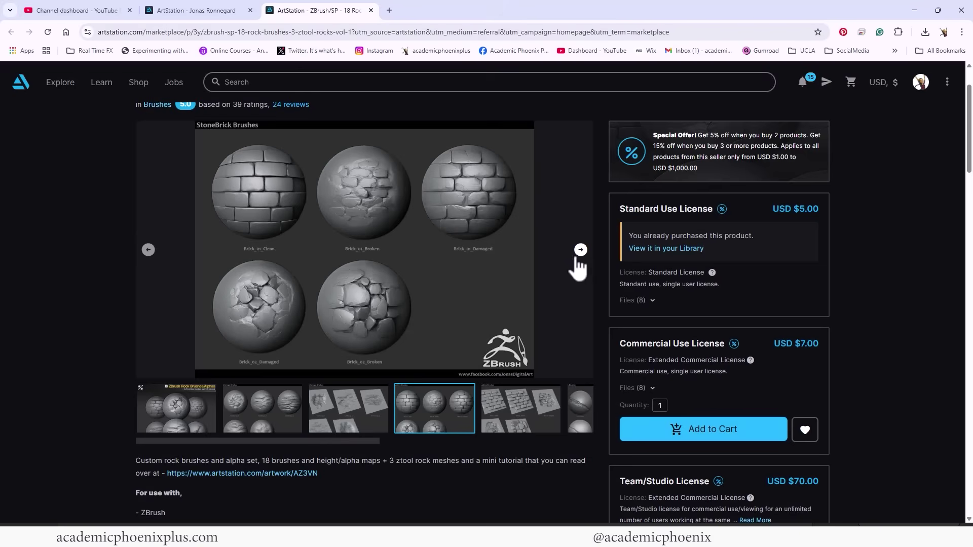
left_click(580, 251)
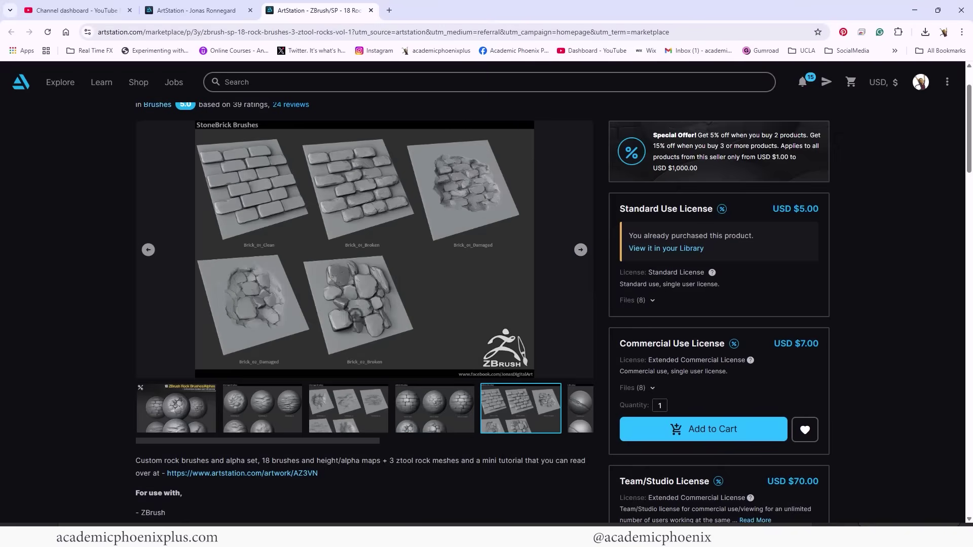
left_click(580, 250)
left_click(580, 251)
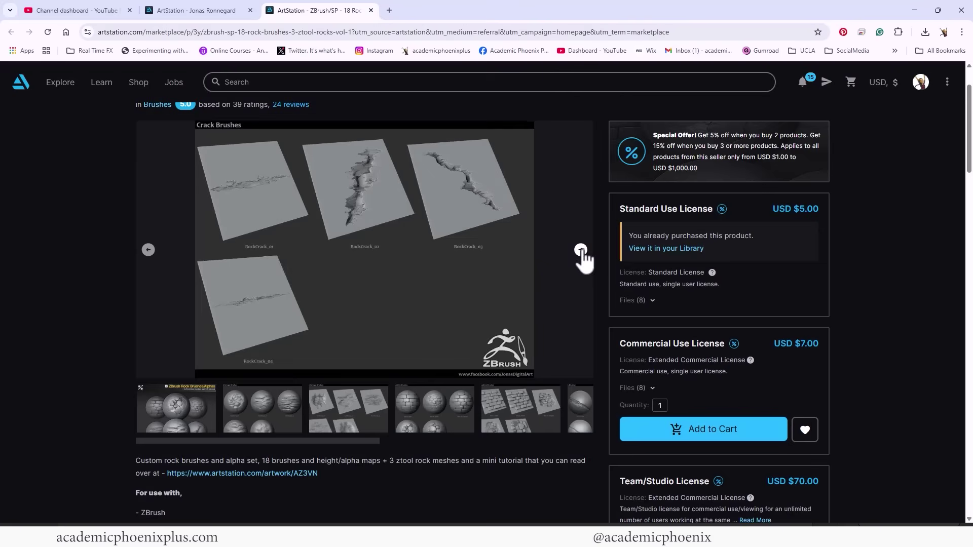
left_click(581, 251)
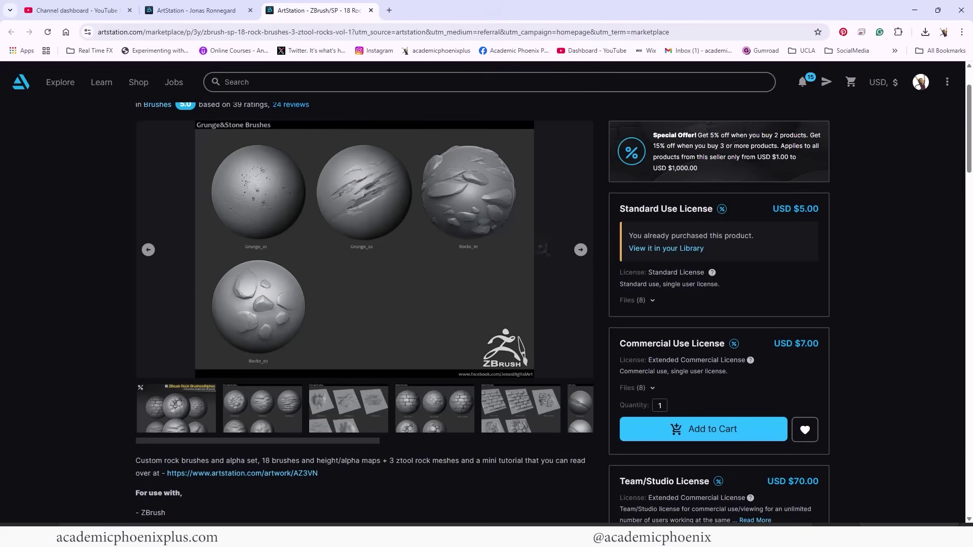
left_click(580, 251)
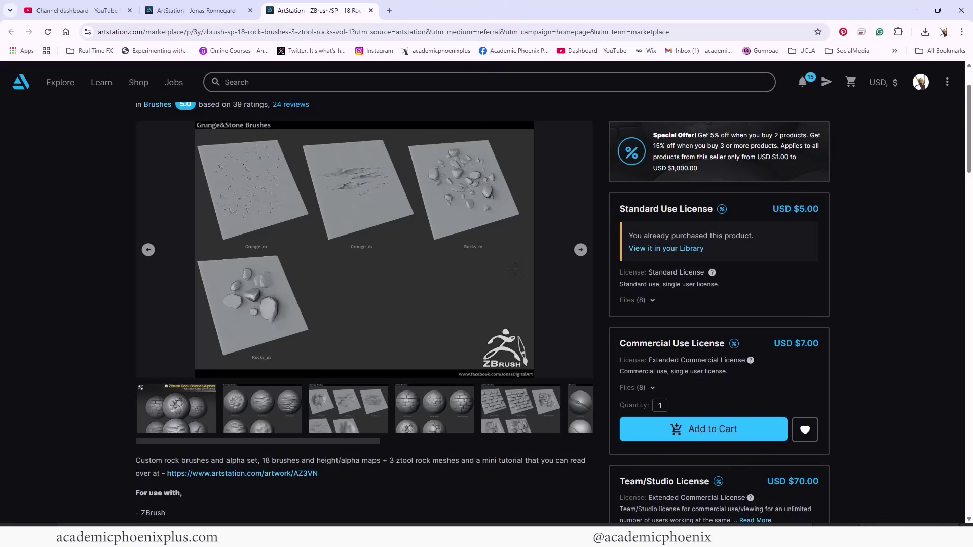
- In File Explorer, copy the JRO brush files from the downloaded ZBrush - Brushes folder into Maxon ZBrush 2025's ZStartup BrushPresets folder
scroll(431, 233, "up", 1)
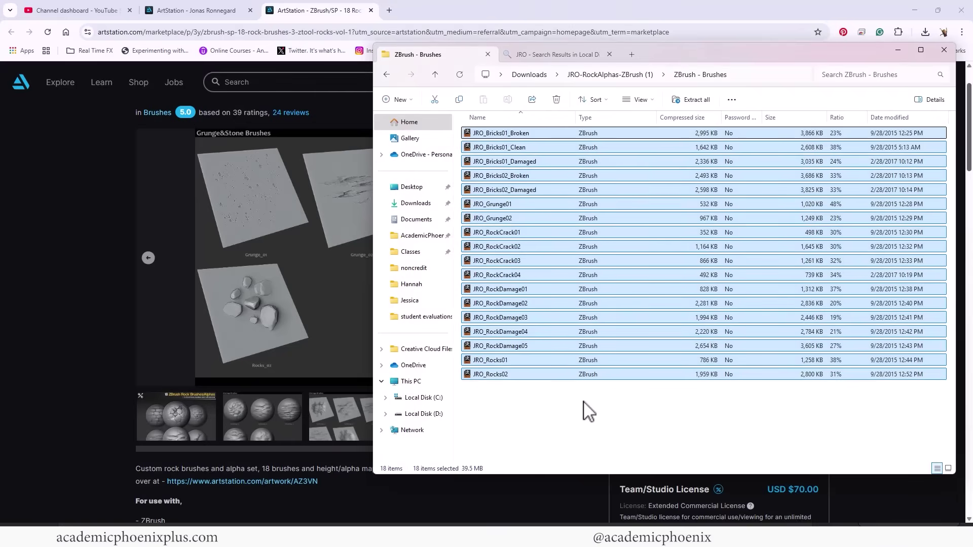
left_click(588, 411)
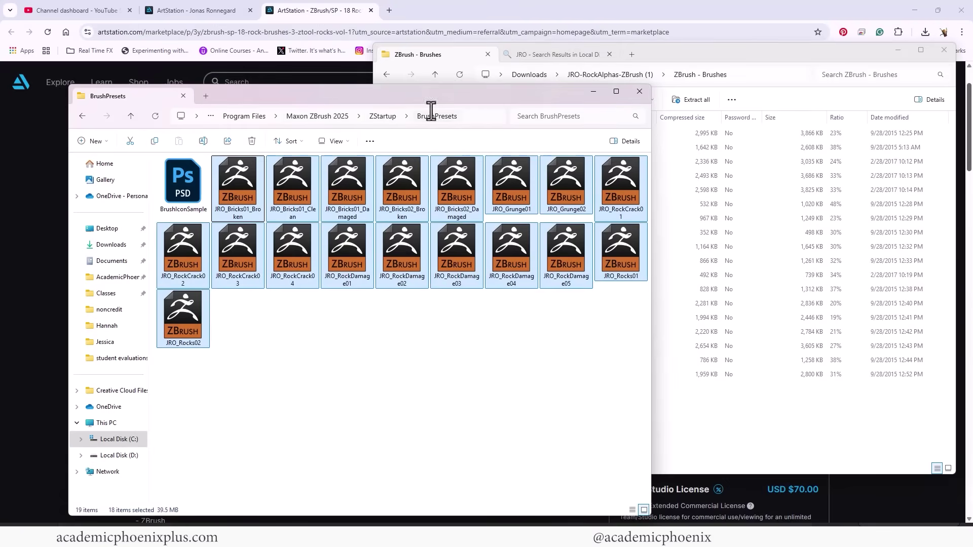
- Switch to ZBrush and select the newly installed JRO_Bricks02_Broken brush
left_click(322, 370)
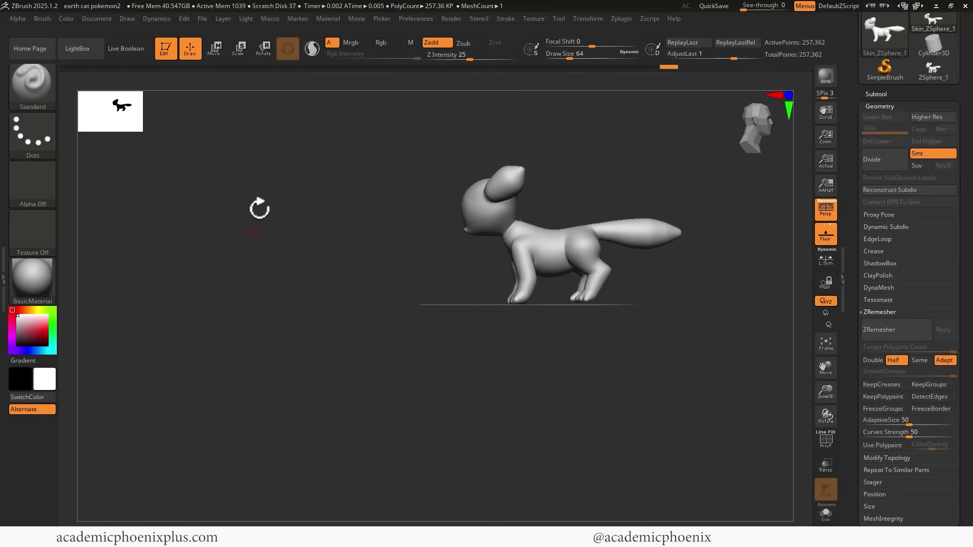
left_click(34, 94)
key("b")
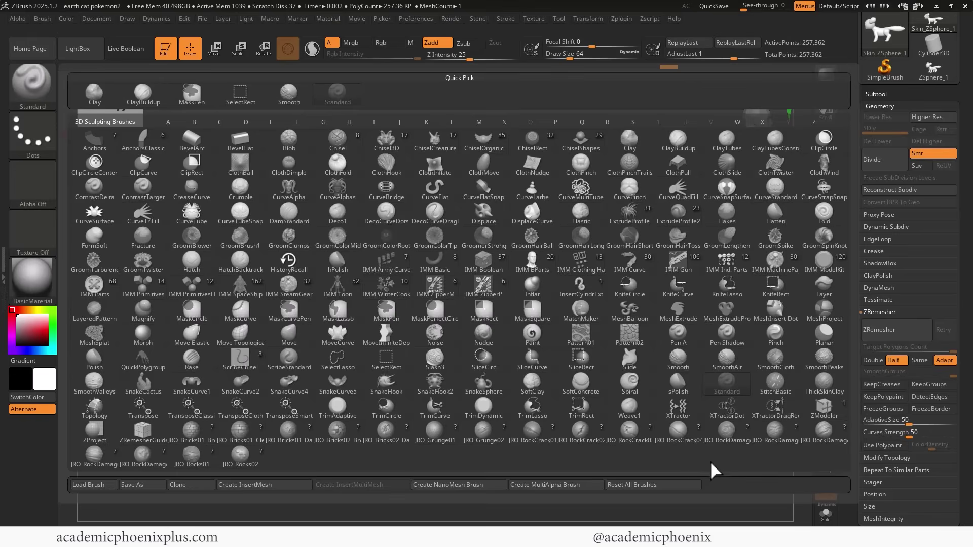
left_click(334, 432)
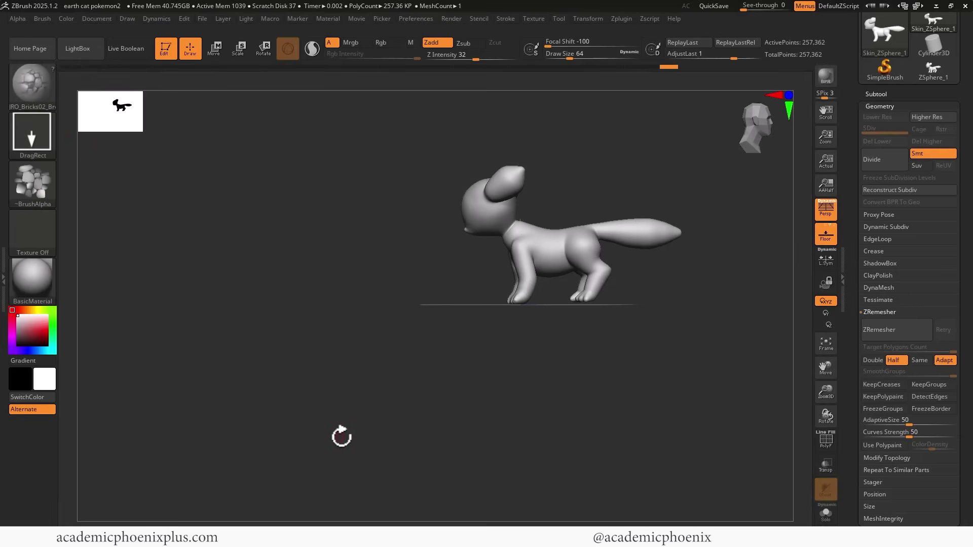
- Try stamping the broken-brick pattern onto the front lower leg at the current mesh resolution
scroll(626, 371, "up", 5)
scroll(564, 141, "down", 5)
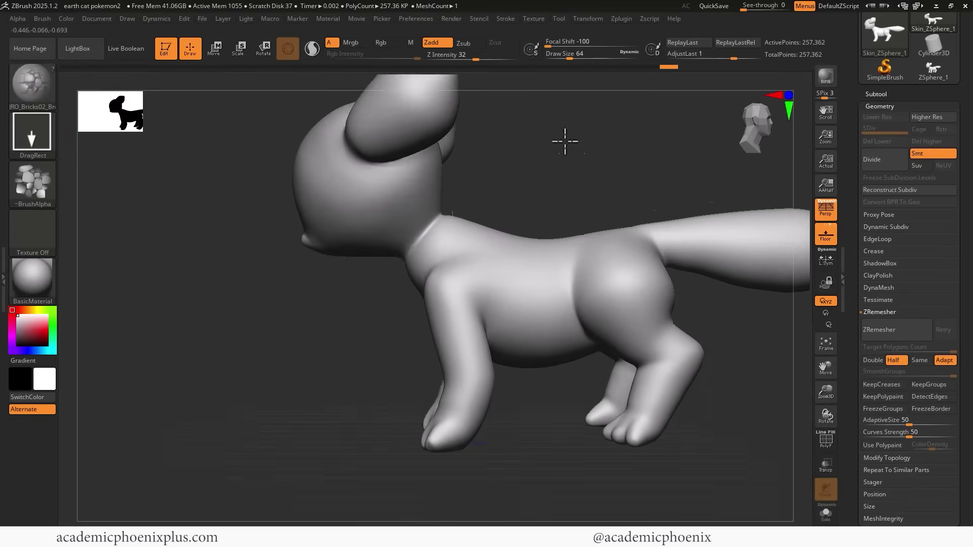
mouse_move(427, 375)
left_mouse_down()
mouse_move(475, 347)
mouse_move(474, 369)
mouse_move(482, 363)
mouse_move(472, 375)
left_mouse_up()
left_click_drag(464, 425, 537, 488)
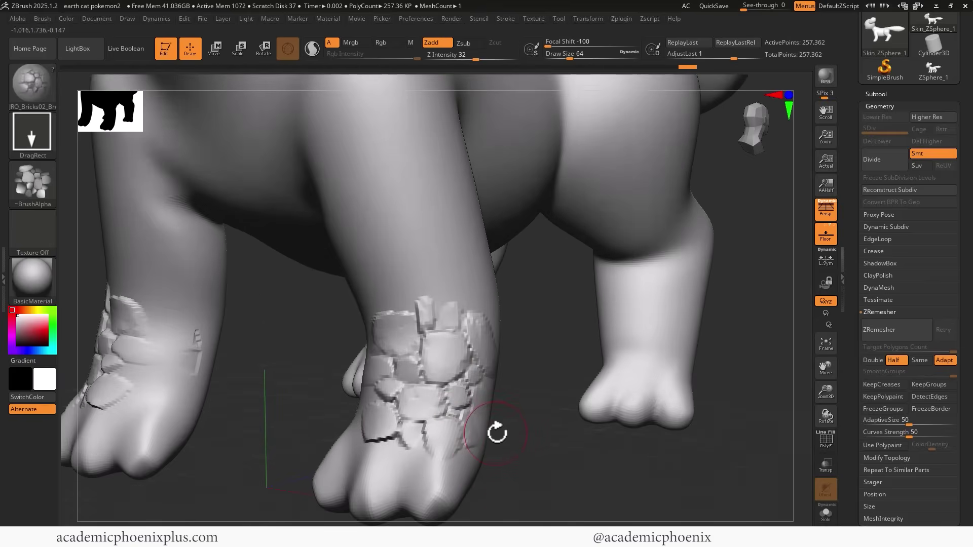
key("ctrl+z")
key("ctrl+z")
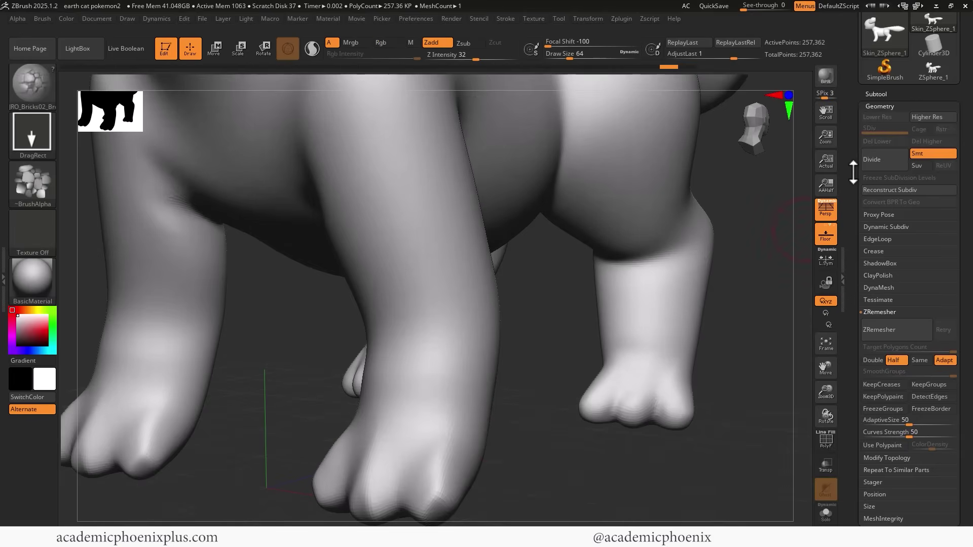
- Divide the mesh to subdivision level 2 and stamp the broken-brick pattern around the front paws and lower legs
scroll(853, 173, "up", 1)
left_click(872, 163)
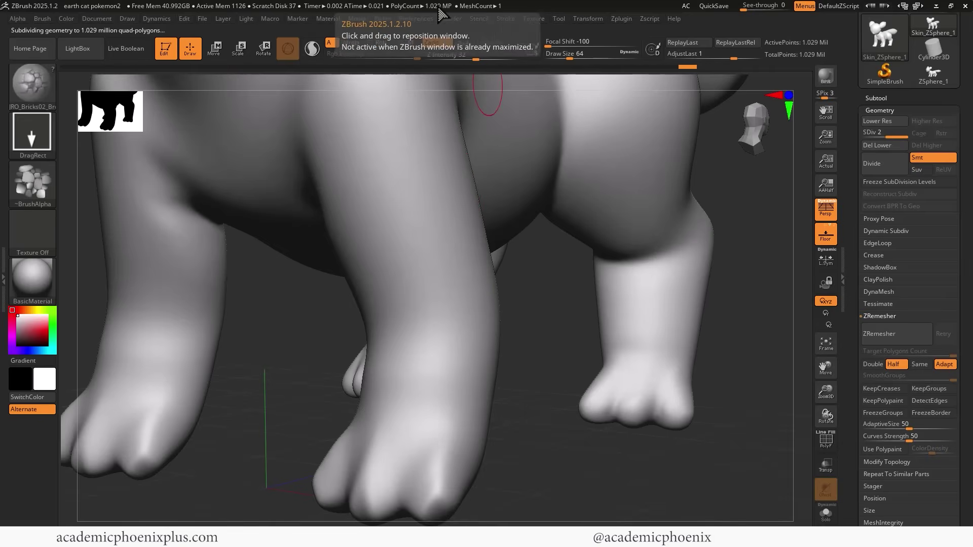
mouse_move(416, 405)
left_mouse_down()
mouse_move(471, 355)
mouse_move(527, 376)
left_mouse_up()
left_click_drag(516, 446, 520, 365)
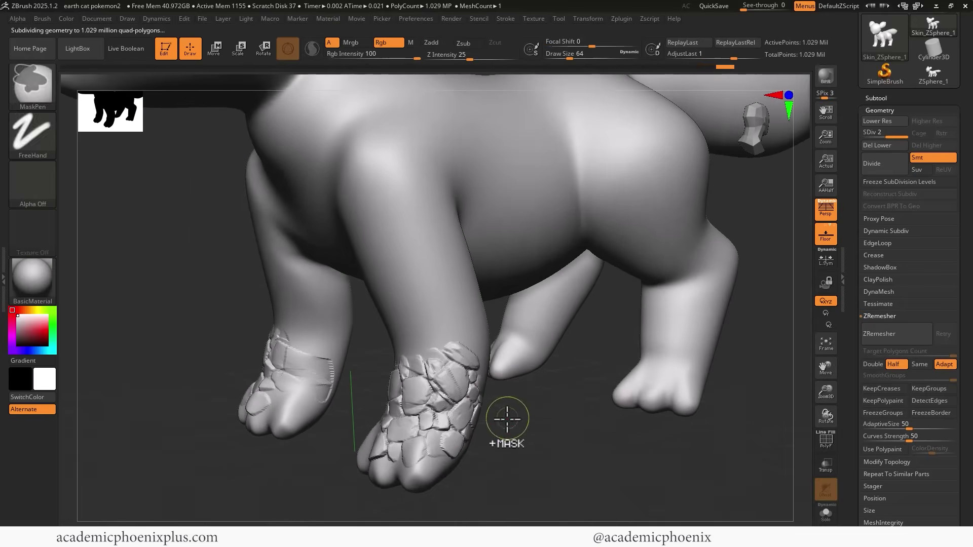
key("ctrl+z")
left_click_drag(467, 410, 507, 364)
left_click_drag(537, 413, 480, 425)
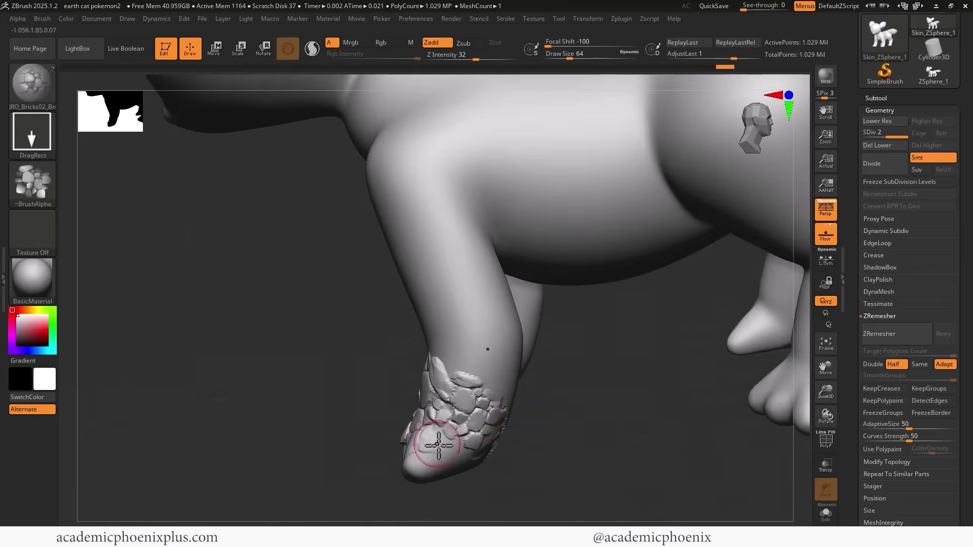
left_click_drag(433, 449, 470, 431)
left_click_drag(487, 367, 390, 406)
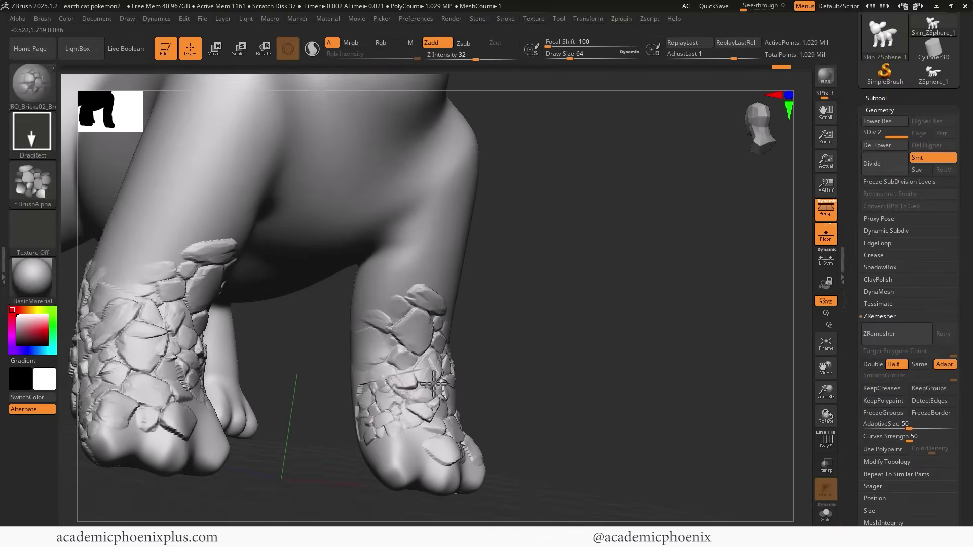
- Select the JRO_Rocks01 brush and stamp scattered rocks on the front legs above the brick pattern
left_click(20, 183)
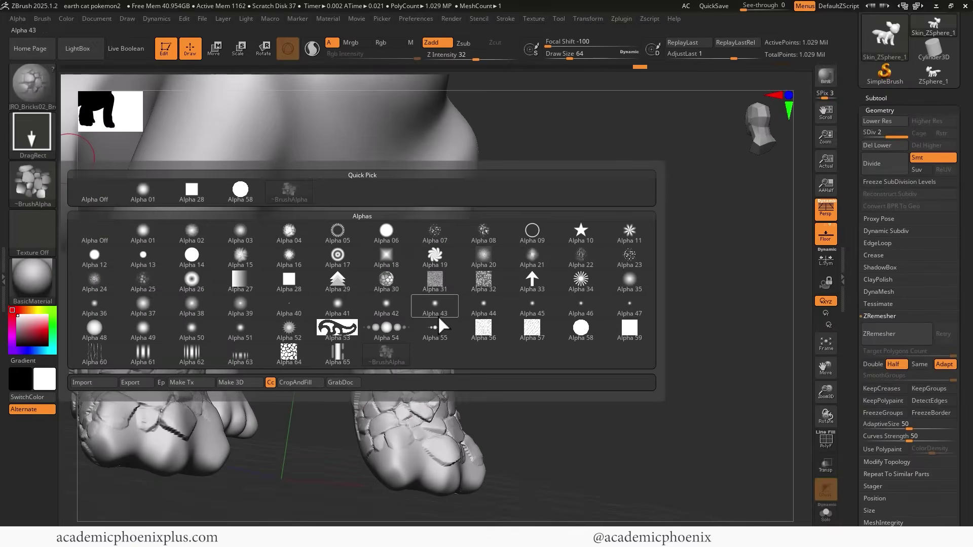
key("b")
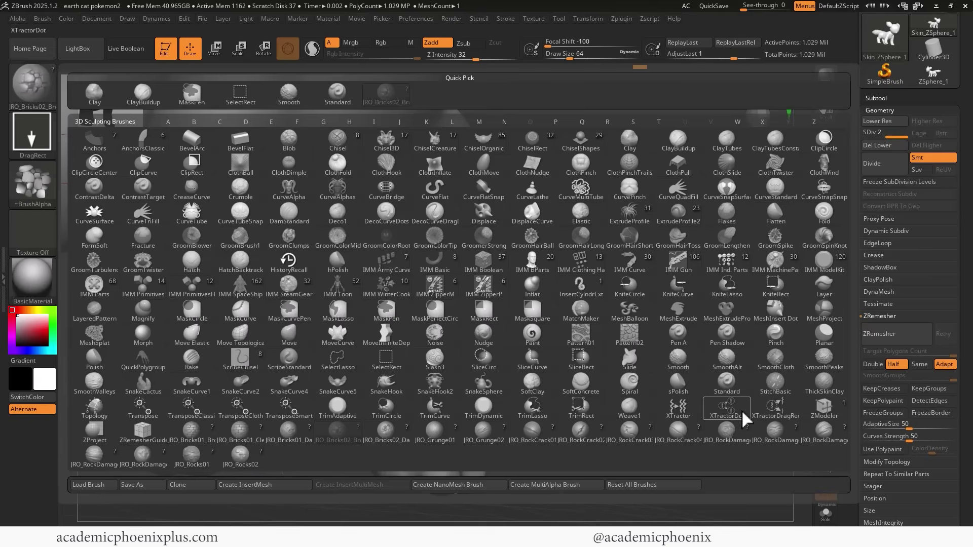
left_click(198, 462)
mouse_move(547, 359)
left_mouse_down()
mouse_move(521, 347)
mouse_move(602, 359)
left_mouse_up()
left_click_drag(491, 317, 643, 382)
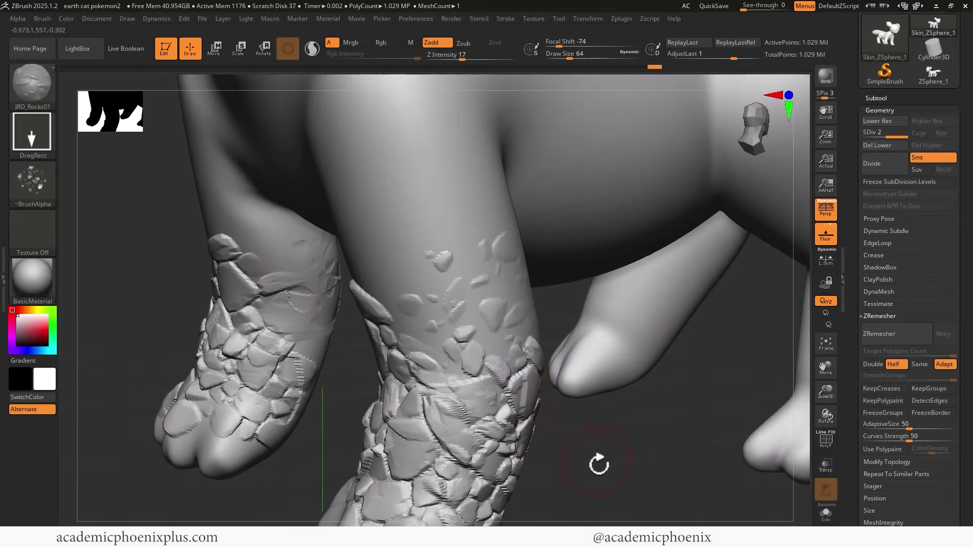
left_click_drag(599, 460, 419, 297)
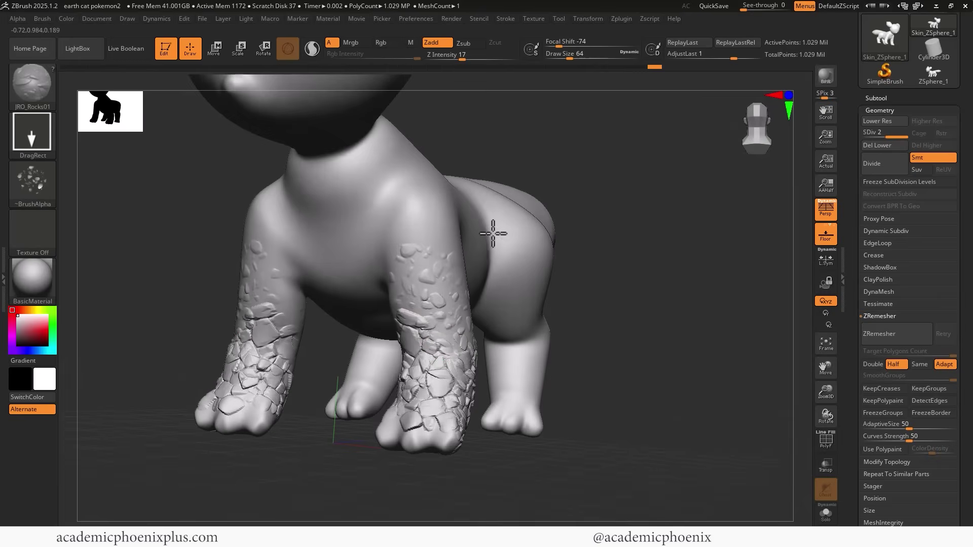
left_click_drag(565, 238, 374, 311)
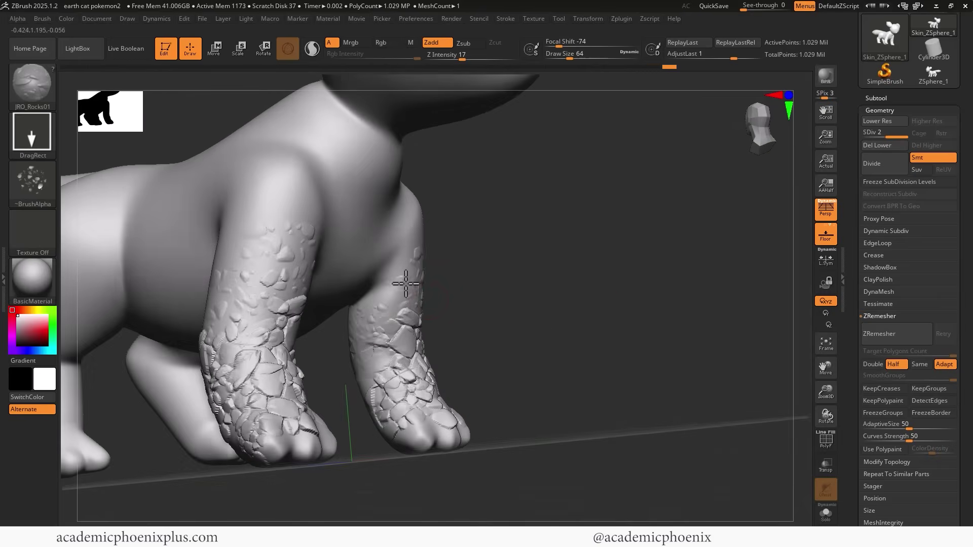
left_click_drag(582, 267, 397, 425)
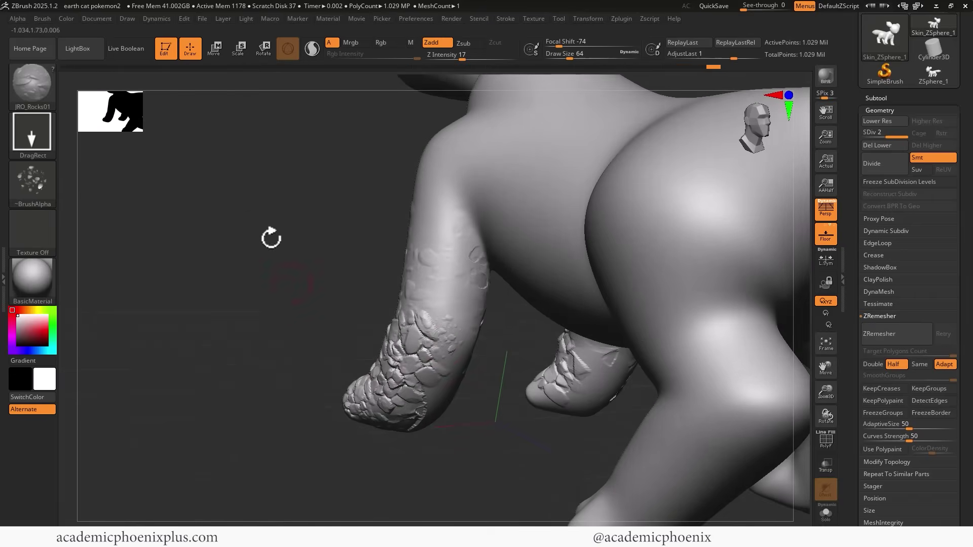
- Switch back to the JRO_Bricks02_Broken brush
left_click(44, 185)
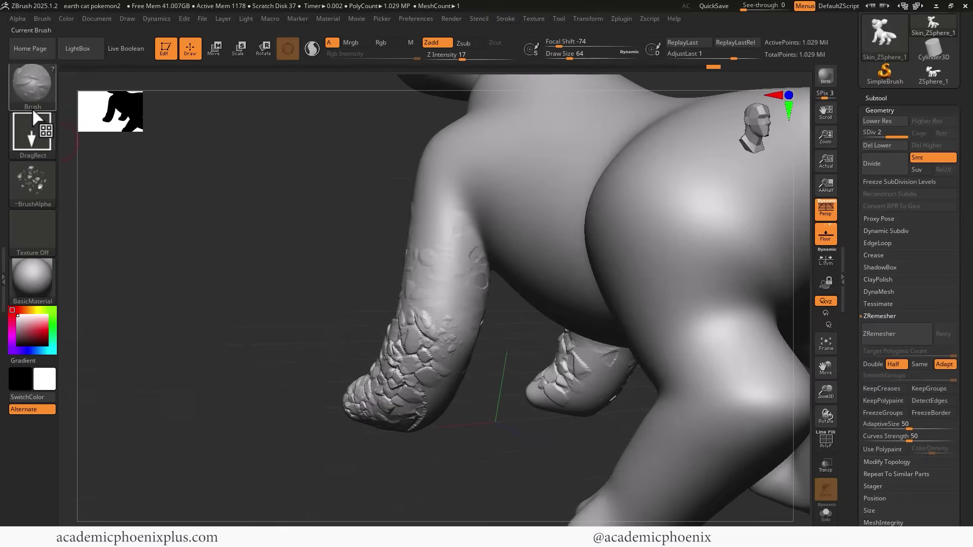
left_click(32, 104)
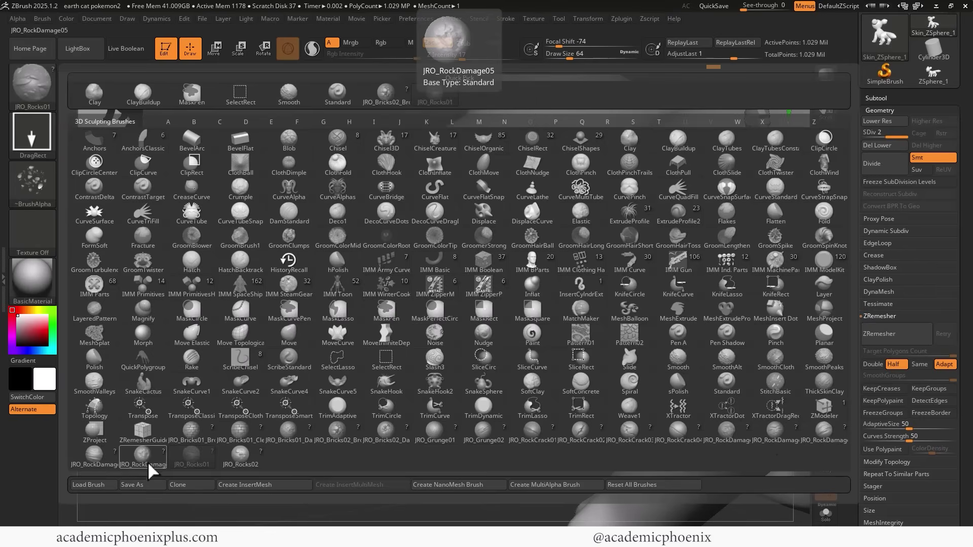
left_click(339, 436)
- Try stamping broken bricks onto the backs of the front lower legs
left_click_drag(449, 432, 472, 390)
left_click_drag(567, 419, 504, 414)
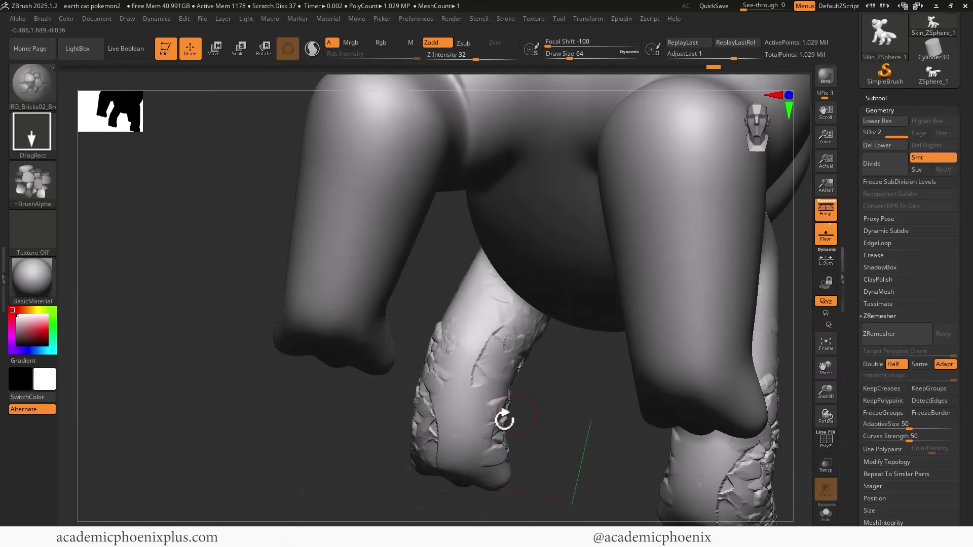
left_click_drag(569, 375, 509, 398)
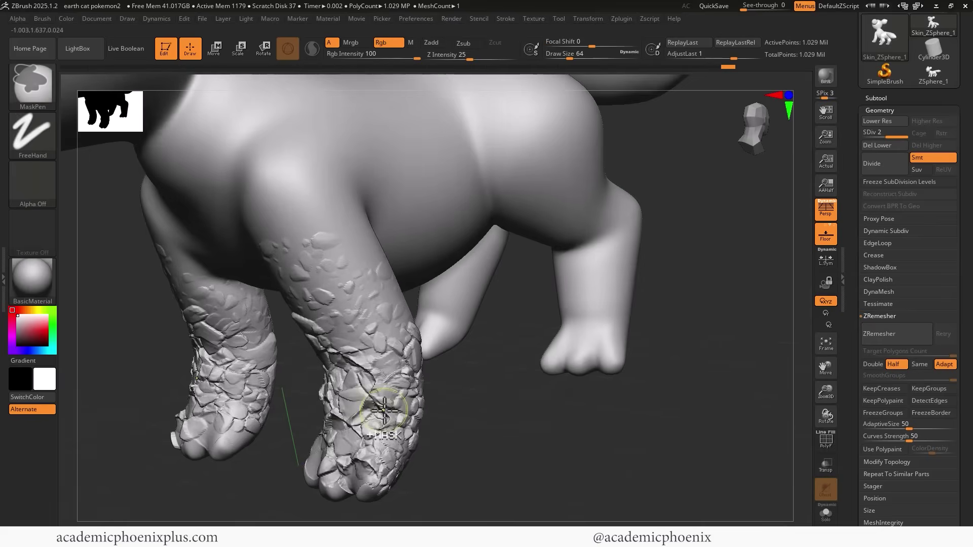
key("ctrl+z")
key("ctrl+z")
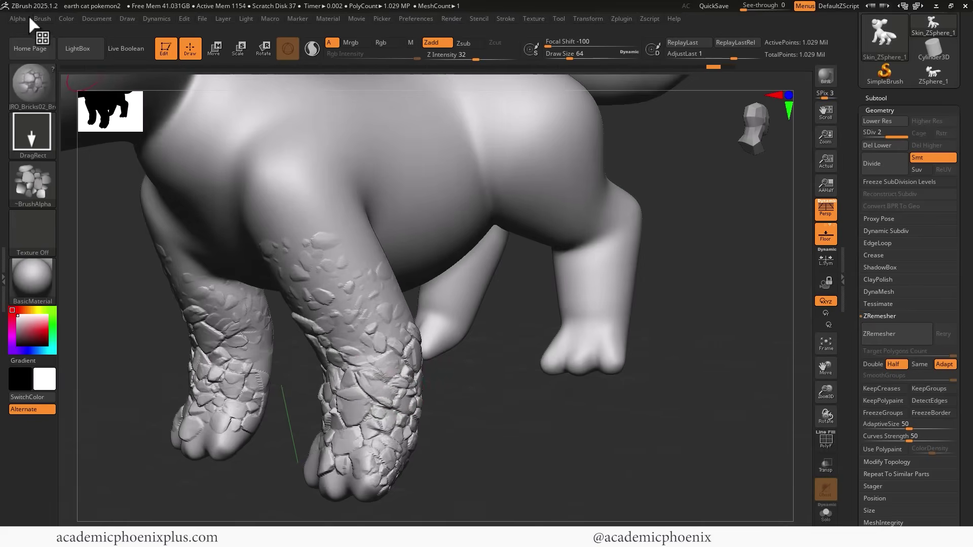
- Enable BackfaceMask in the brush's auto masking and stamp broken bricks over the backs of the front legs
left_click(43, 19)
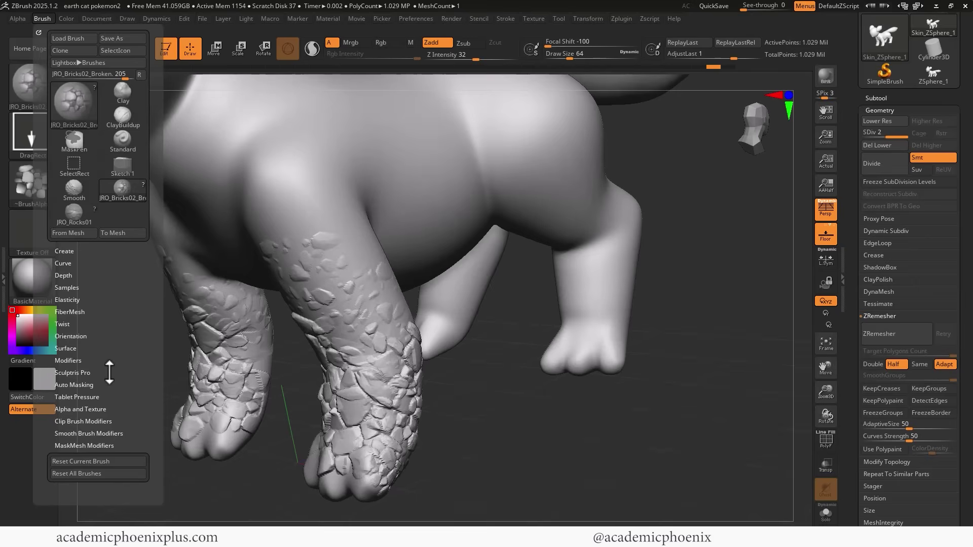
left_click(94, 385)
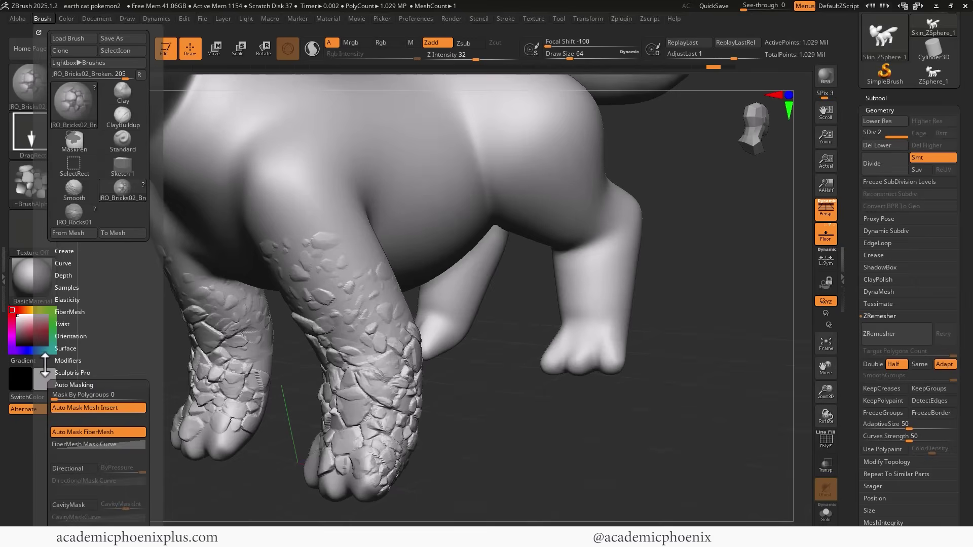
scroll(45, 365, "down", 5)
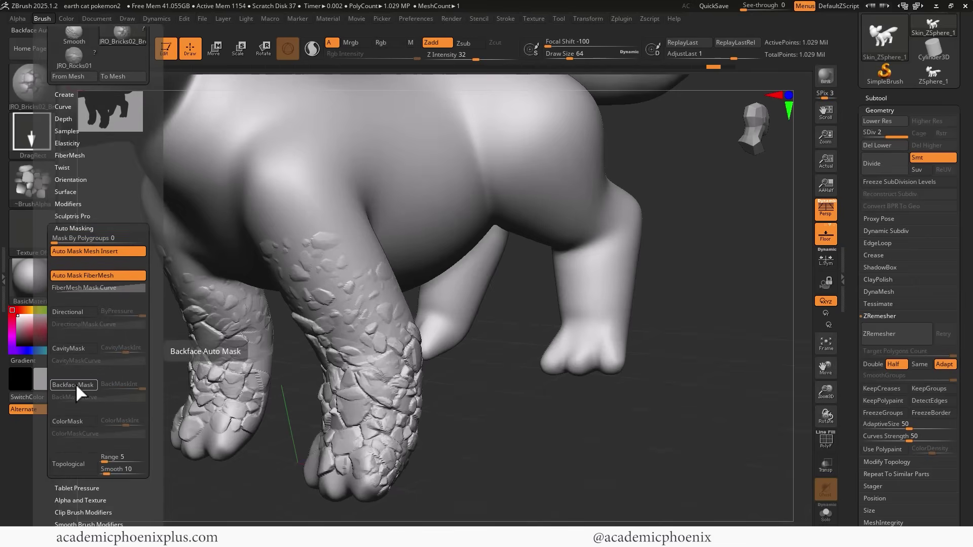
left_click(75, 383)
mouse_move(506, 424)
left_mouse_down()
mouse_move(446, 395)
mouse_move(426, 374)
mouse_move(437, 357)
mouse_move(456, 478)
mouse_move(482, 473)
mouse_move(463, 474)
mouse_move(477, 418)
mouse_move(362, 406)
mouse_move(360, 349)
mouse_move(324, 291)
mouse_move(327, 303)
mouse_move(334, 289)
mouse_move(339, 297)
mouse_move(322, 260)
left_mouse_up()
key("ctrl")
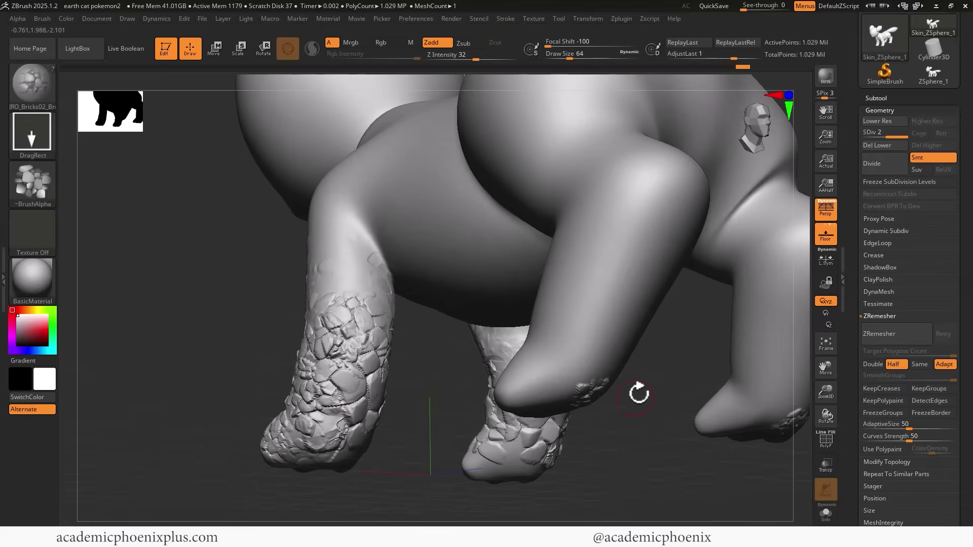
key("ctrl")
- Stamp overlapping broken bricks around the hind lower legs, from just above the toes up to the hocks
mouse_move(640, 390)
left_mouse_down()
mouse_move(662, 407)
mouse_move(640, 401)
left_mouse_up()
left_click_drag(591, 324, 662, 276)
mouse_move(677, 299)
left_mouse_down()
mouse_move(684, 324)
mouse_move(687, 313)
left_mouse_up()
left_click_drag(548, 302, 604, 215)
left_click_drag(649, 263, 591, 286)
left_click_drag(476, 315, 493, 212)
left_click_drag(424, 289, 446, 190)
left_click_drag(552, 256, 639, 274)
left_click_drag(358, 356, 437, 273)
left_click_drag(320, 290, 377, 202)
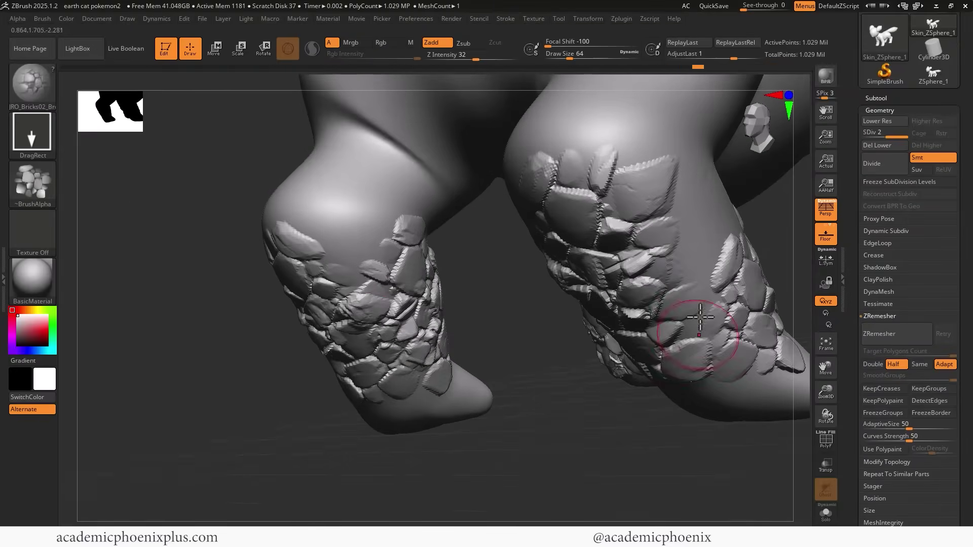
left_click_drag(685, 260, 714, 139)
left_click_drag(507, 299, 58, 131)
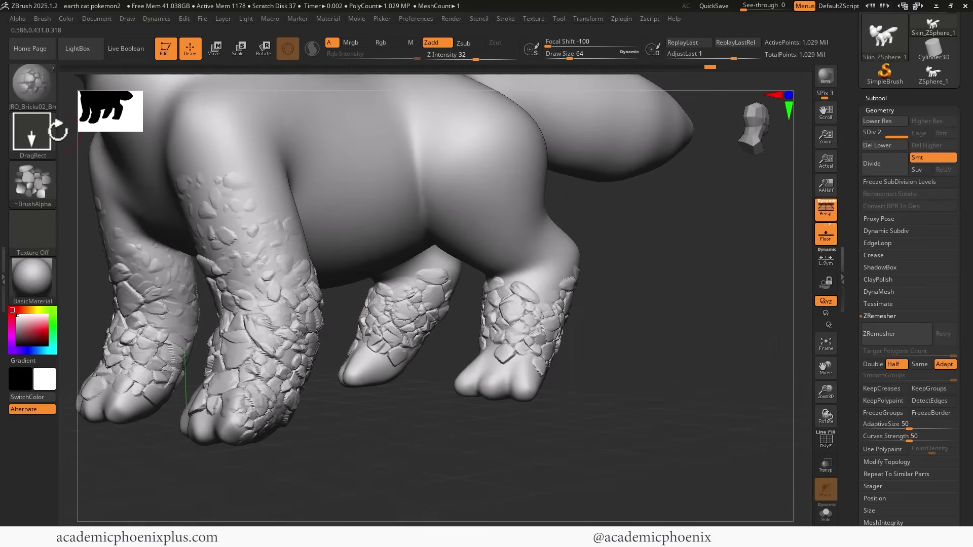
- Select the JRO_Rocks01 brush and stamp scattered rocks over the hocks and outer lower thighs of the hind legs
left_click(32, 81)
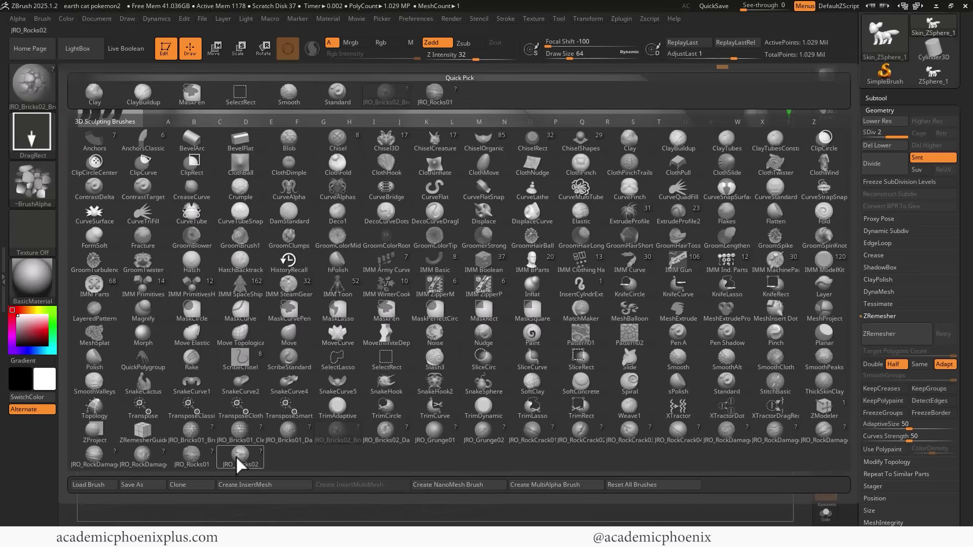
left_click(191, 457)
left_click_drag(634, 282, 500, 275)
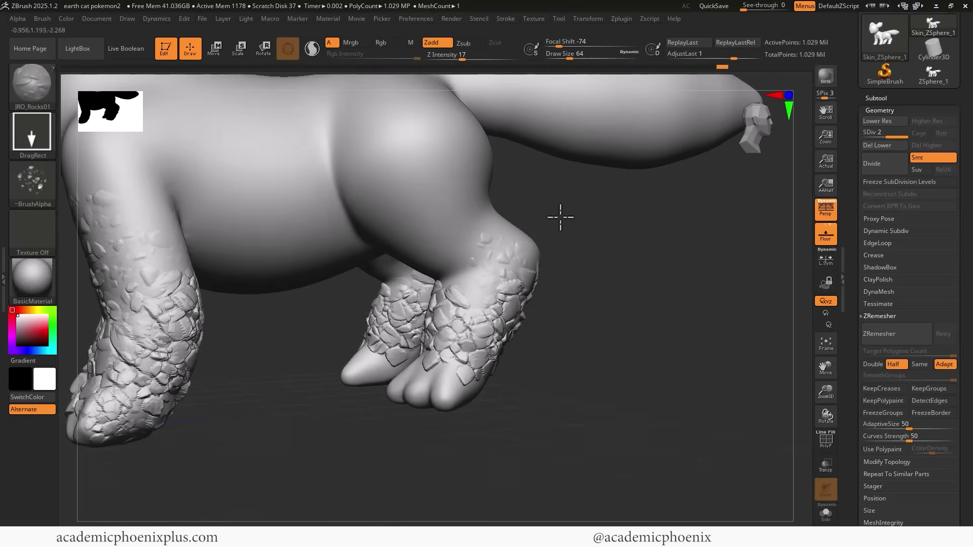
left_click_drag(561, 218, 568, 212)
left_click_drag(447, 196, 463, 255)
mouse_move(563, 238)
left_mouse_down()
mouse_move(591, 223)
mouse_move(563, 233)
left_mouse_up()
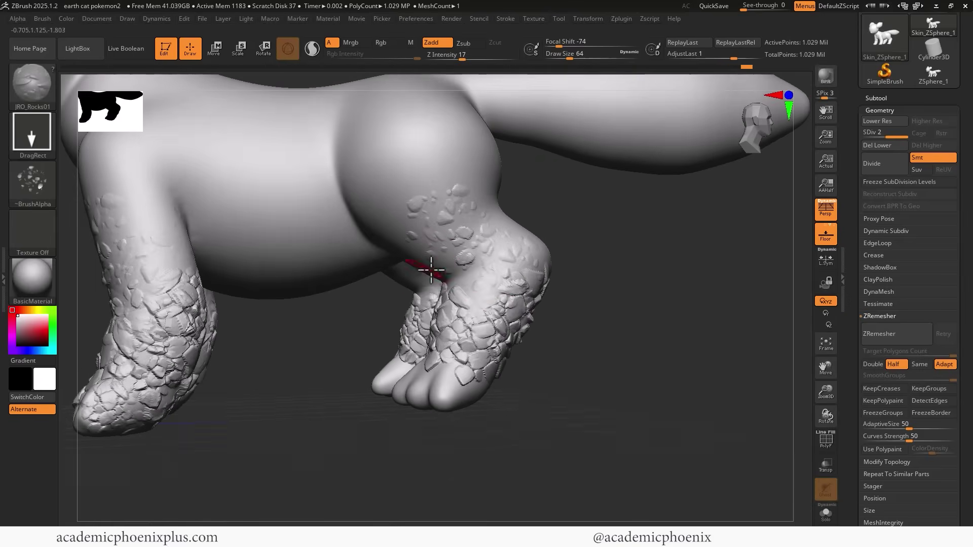
- Extend the scattered rocks around the backs of the hind legs, higher on the thighs and toward the front shoulders
left_click_drag(659, 279, 603, 271)
left_click_drag(575, 195, 638, 223)
left_click_drag(610, 262, 632, 286)
key("ctrl+z")
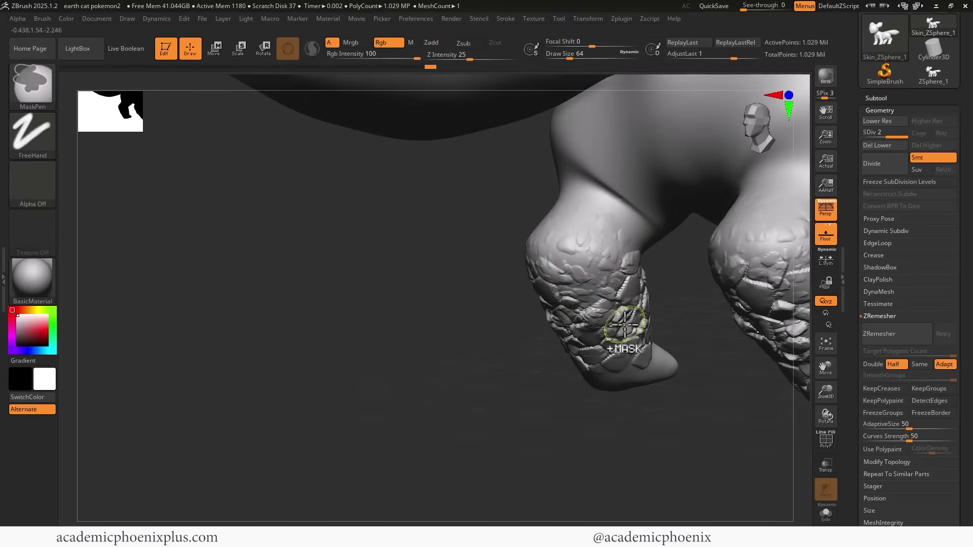
mouse_move(684, 218)
left_mouse_down()
mouse_move(689, 262)
mouse_move(660, 147)
mouse_move(560, 147)
mouse_move(498, 232)
mouse_move(447, 233)
left_mouse_up()
mouse_move(641, 223)
left_mouse_down()
mouse_move(424, 293)
mouse_move(646, 321)
mouse_move(214, 365)
left_mouse_up()
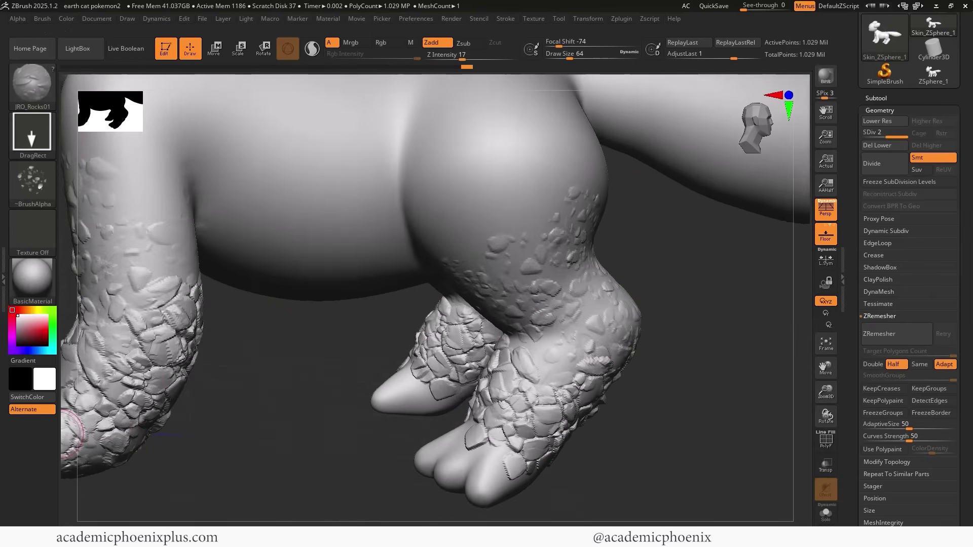
left_click_drag(278, 393, 444, 393)
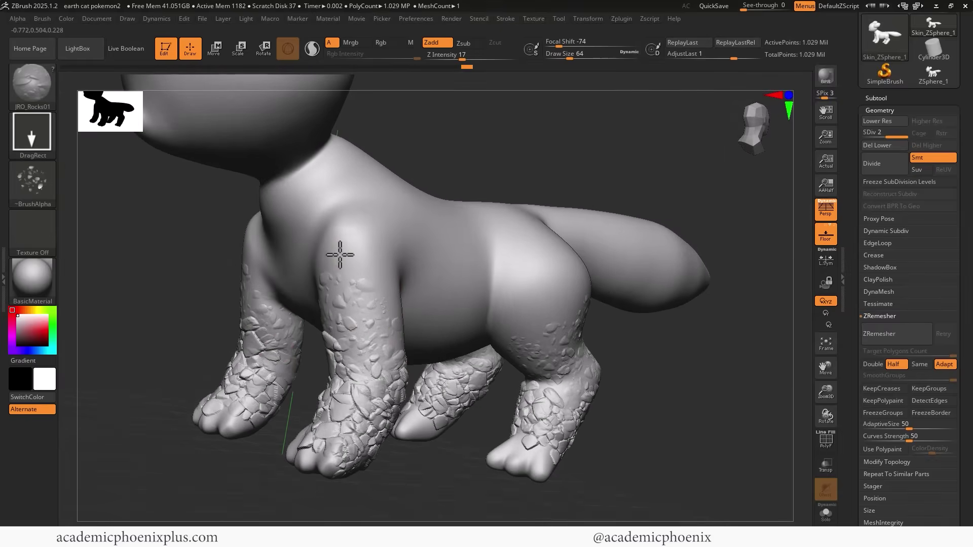
left_click_drag(643, 355, 356, 256)
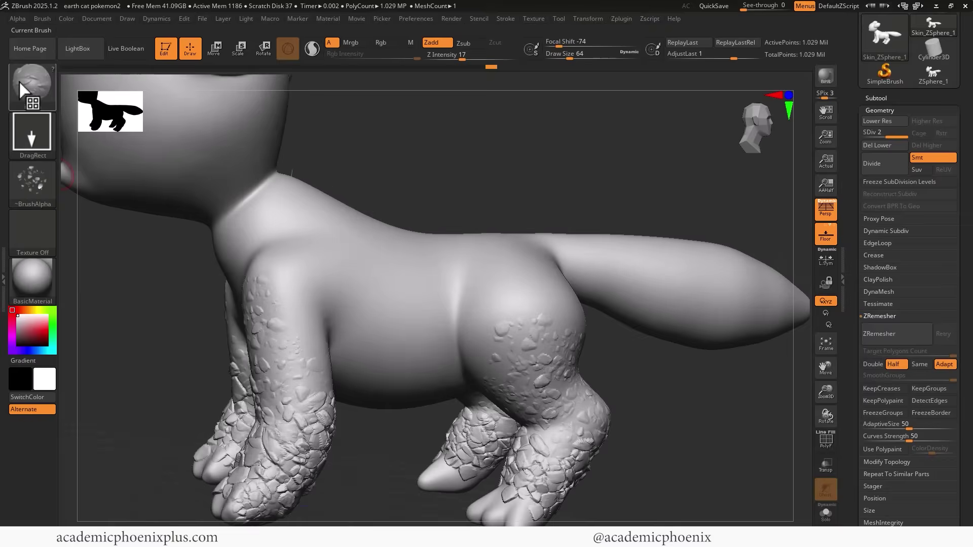
left_click(33, 87)
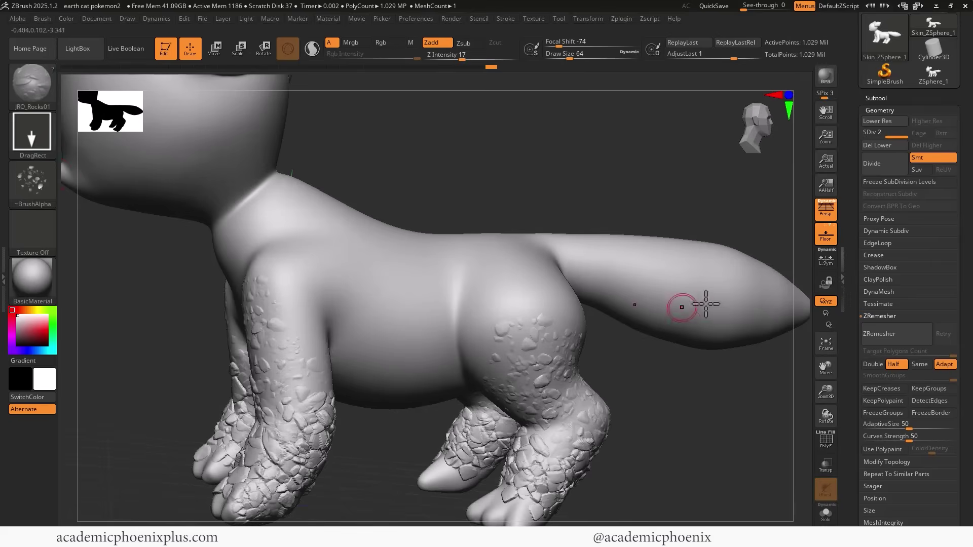
- Add surface noise with a noise scale of about 5.4 to the creature and apply it to the mesh
left_click_drag(467, 132, 500, 223, "alt")
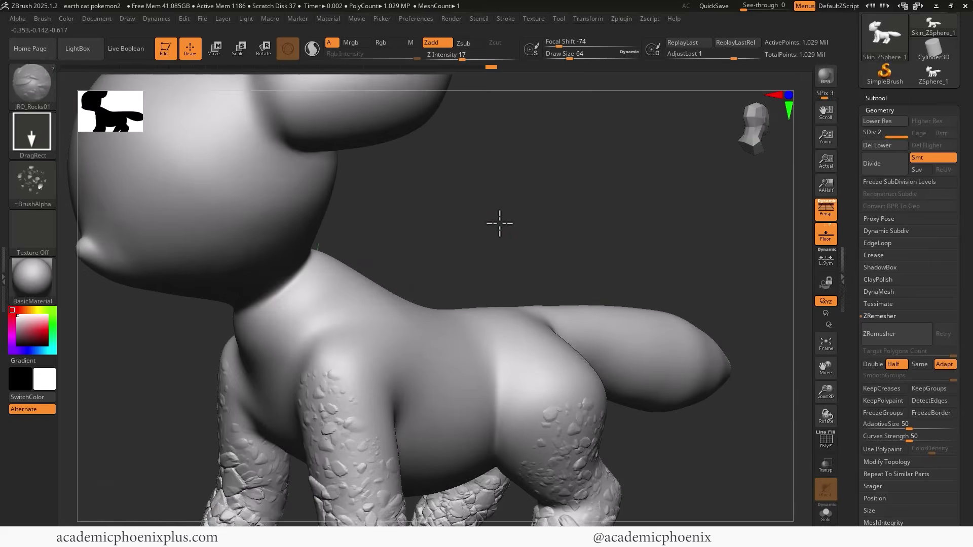
scroll(887, 254, "down", 10)
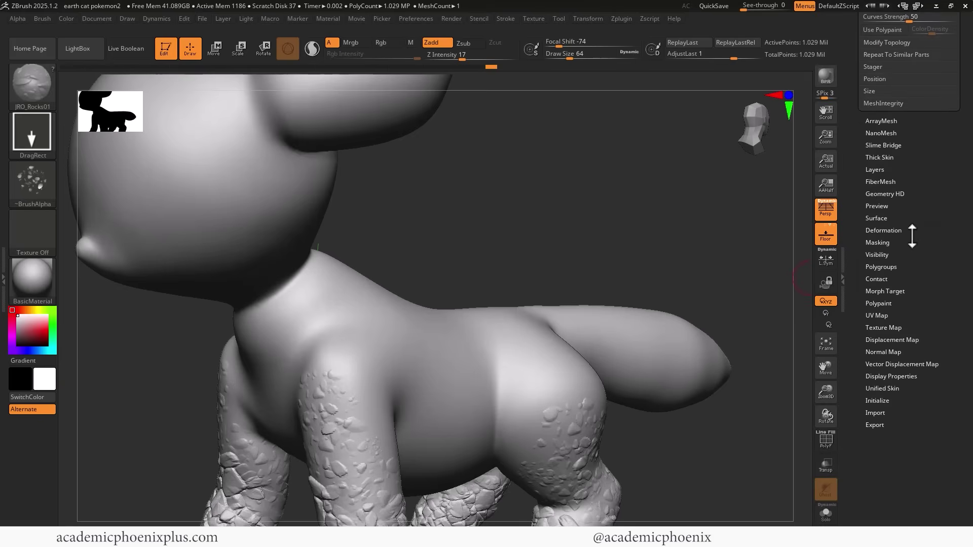
left_click(877, 218)
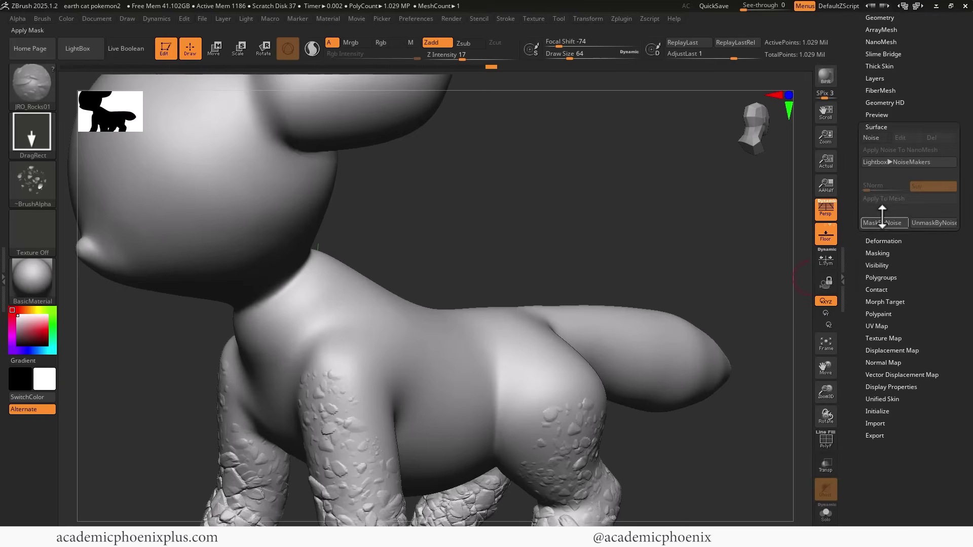
left_click(880, 136)
left_click_drag(754, 233, 773, 331)
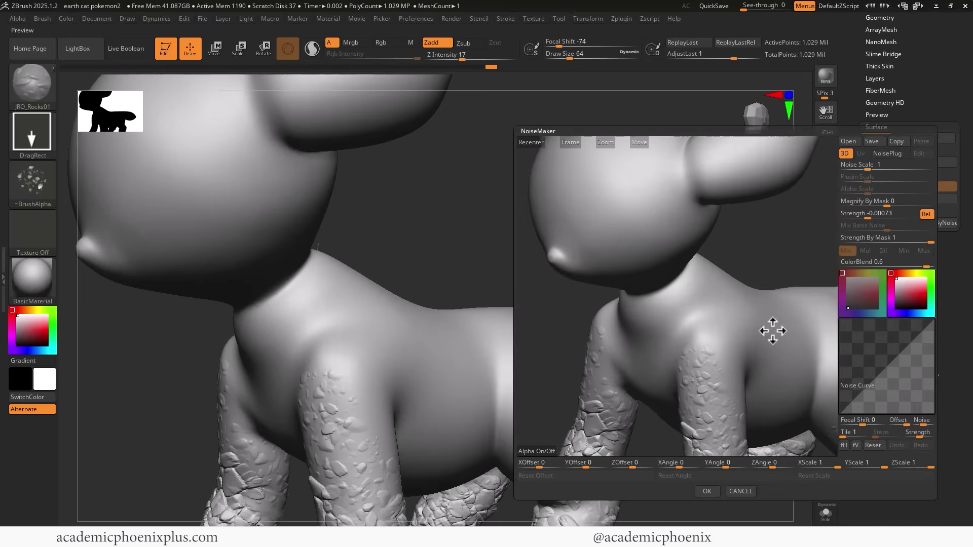
left_click(879, 166)
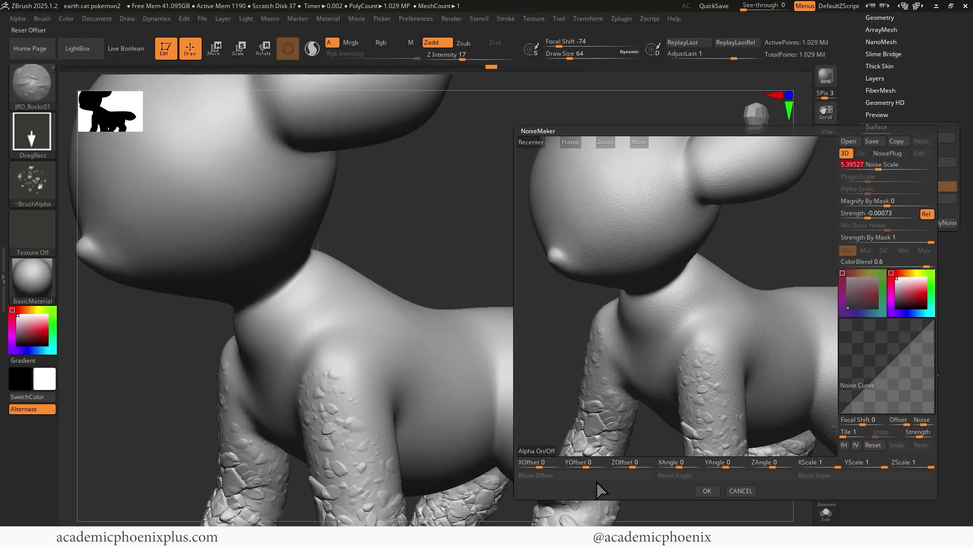
left_click(704, 493)
left_click(908, 202)
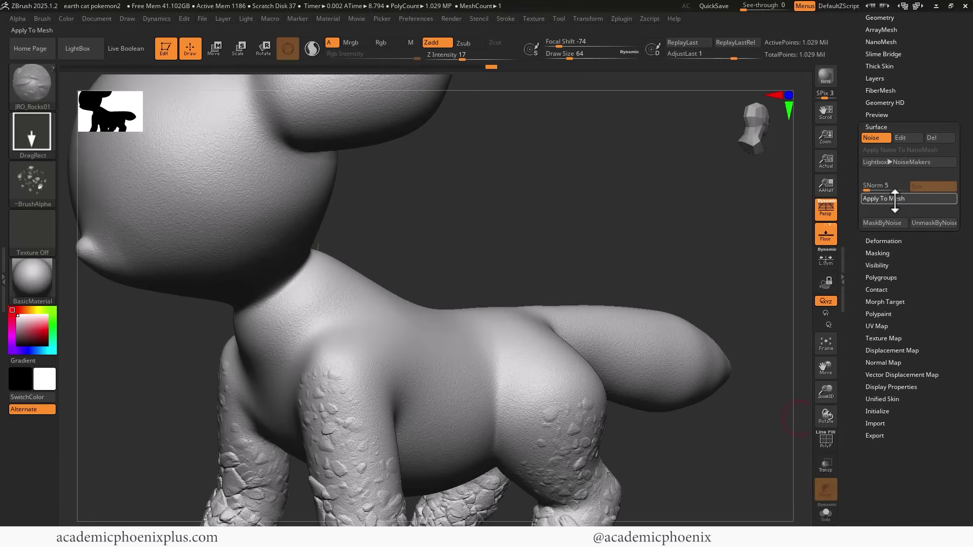
- Switch the sculpting brush to ChiselOrganic
left_click_drag(435, 213, 549, 241)
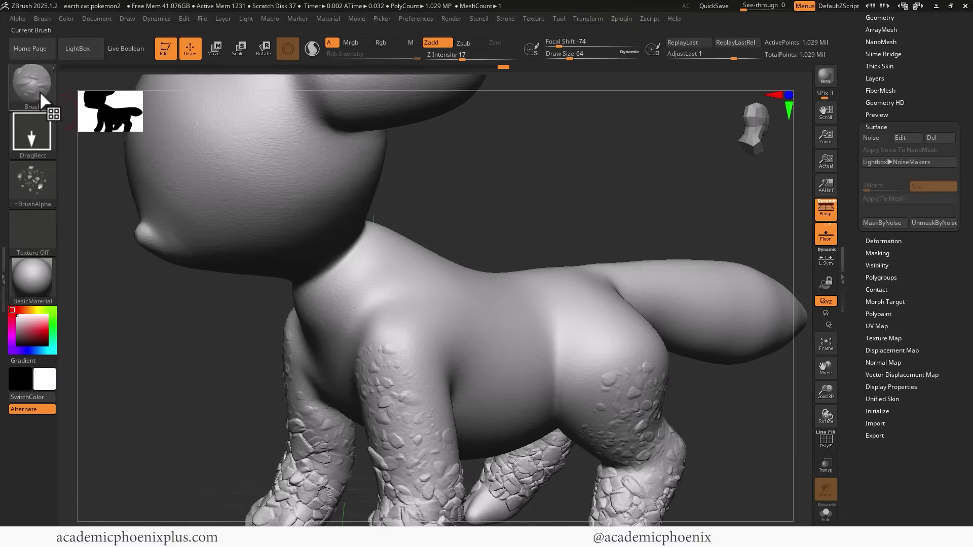
left_click(40, 90)
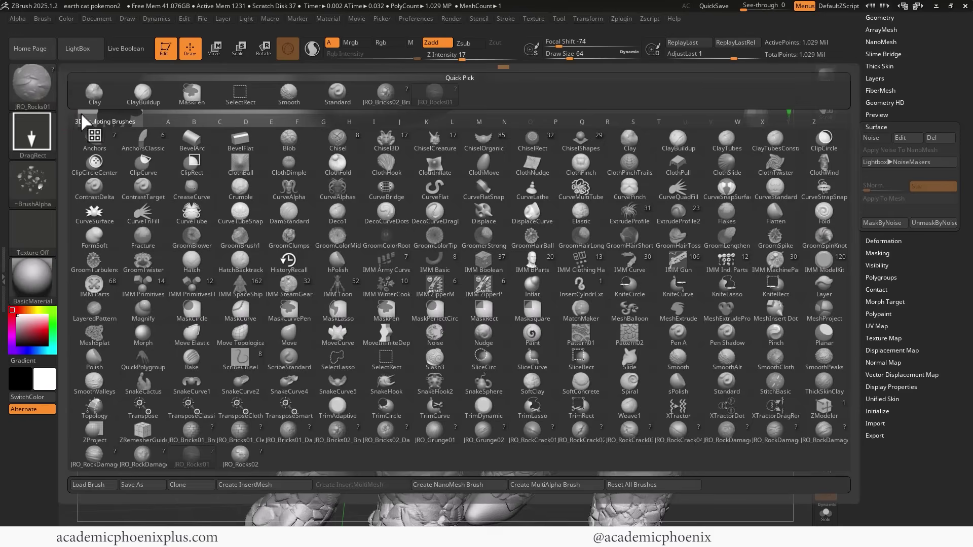
left_click(485, 145)
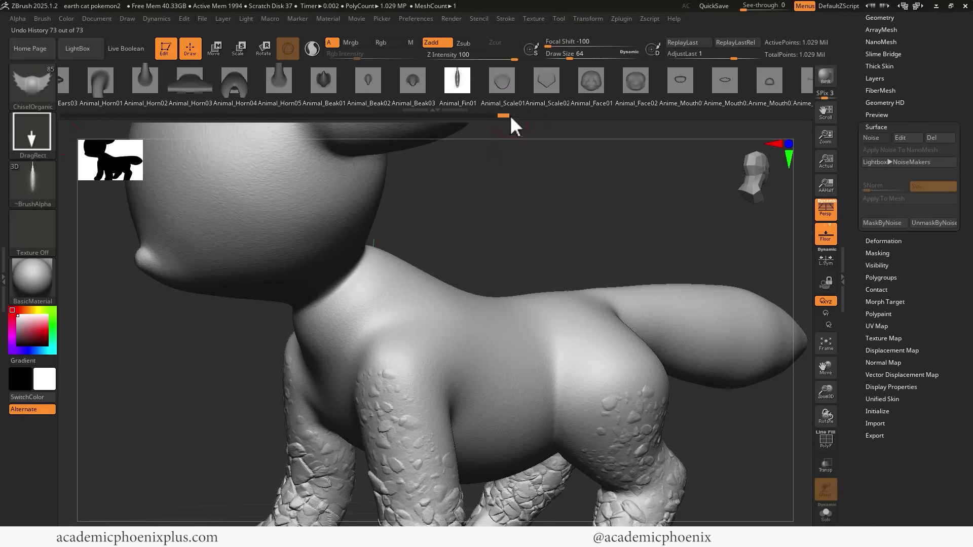
- Try the Animal_Scale01 shape on the base of the neck and chest, undoing each test stamp
left_click(504, 86)
mouse_move(329, 323)
left_mouse_down()
mouse_move(365, 330)
mouse_move(321, 254)
mouse_move(307, 261)
left_mouse_up()
key("ctrl+z")
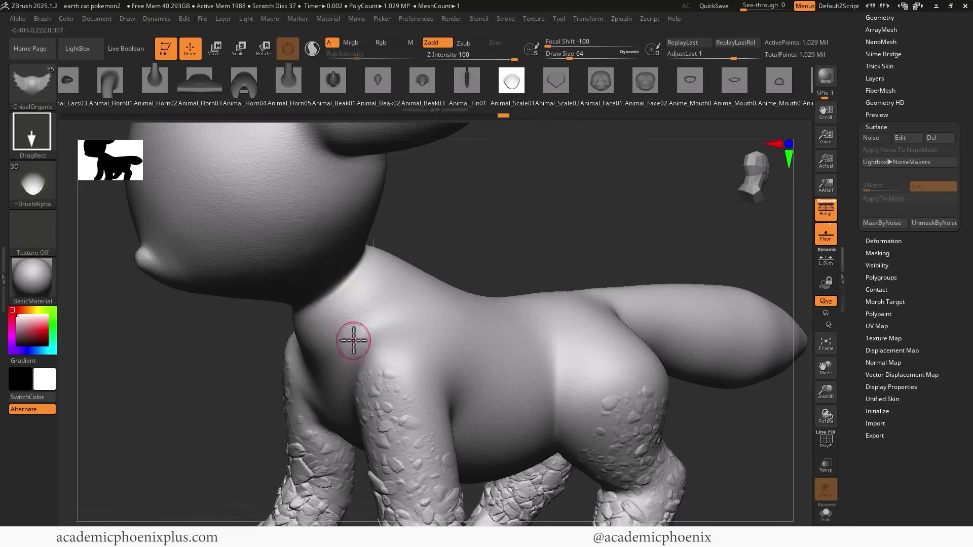
left_click_drag(351, 341, 380, 324)
key("ctrl+z")
- Try single Animal_Scale02 stamps on the back of the neck and undo them
left_click(560, 92)
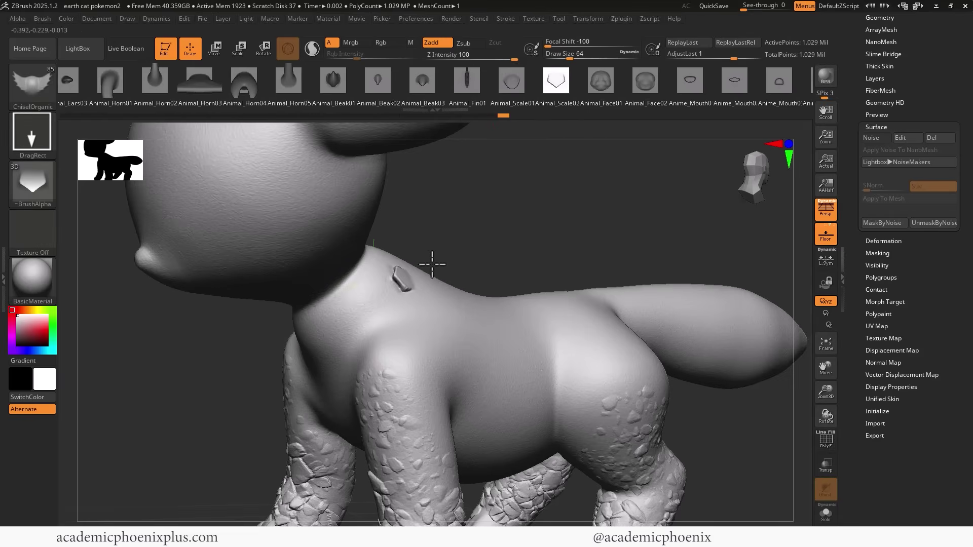
left_click_drag(432, 264, 415, 211)
key("ctrl+z")
left_click_drag(585, 213, 489, 244)
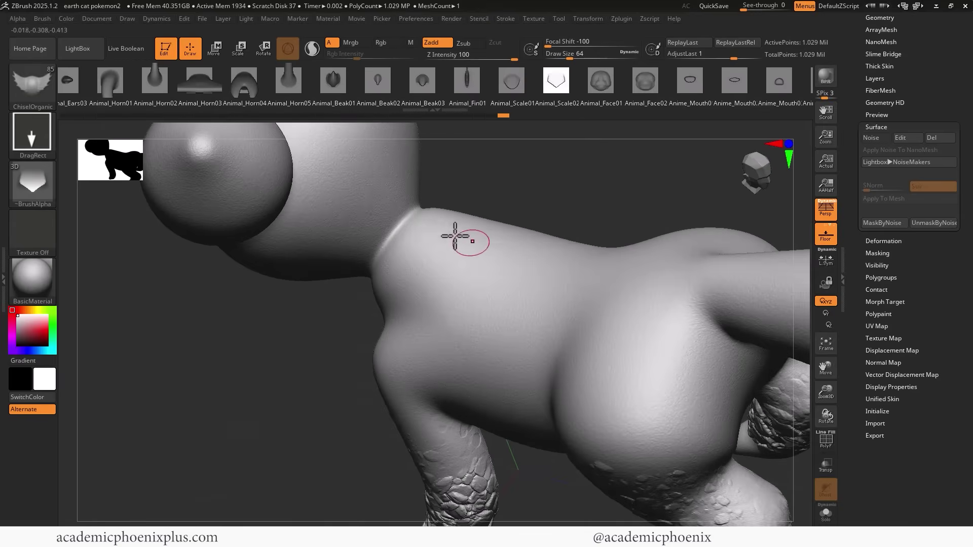
left_click_drag(451, 212, 419, 167)
key("ctrl+z")
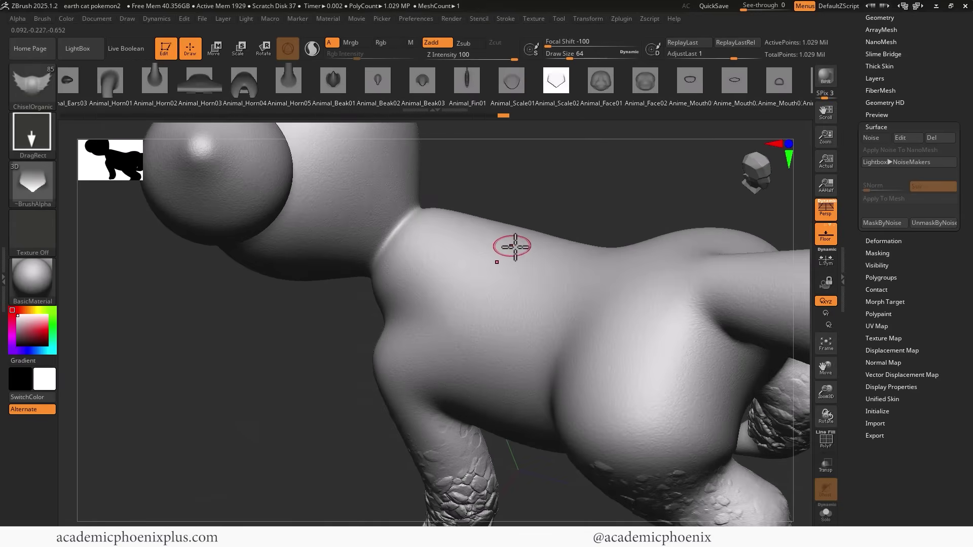
- Try larger Animal_Scale02 stamps along the middle of the back, then undo them
left_click_drag(612, 246, 476, 259)
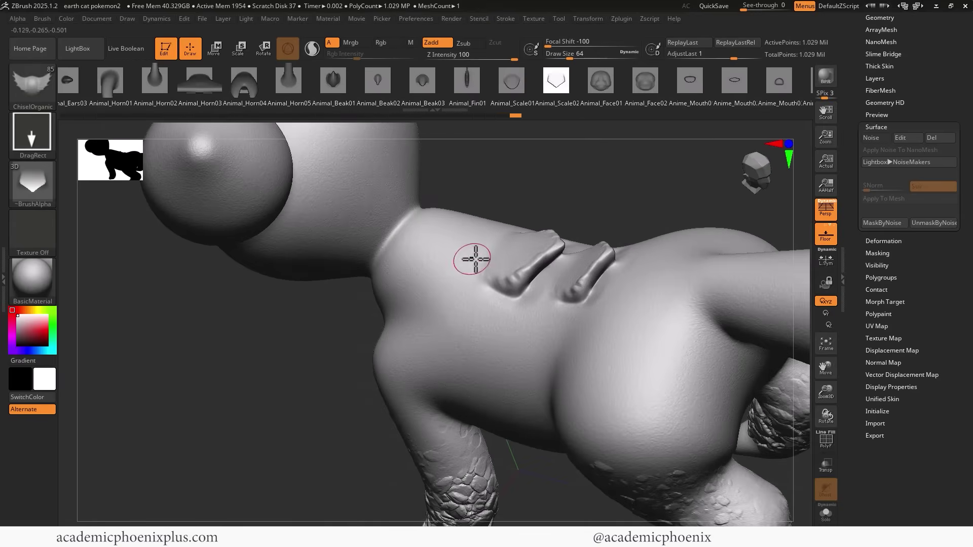
left_click_drag(478, 195, 420, 163)
mouse_move(532, 170)
left_mouse_down()
mouse_move(563, 185)
mouse_move(597, 180)
mouse_move(588, 153)
mouse_move(518, 162)
left_mouse_up()
key("ctrl")
key("ctrl+z")
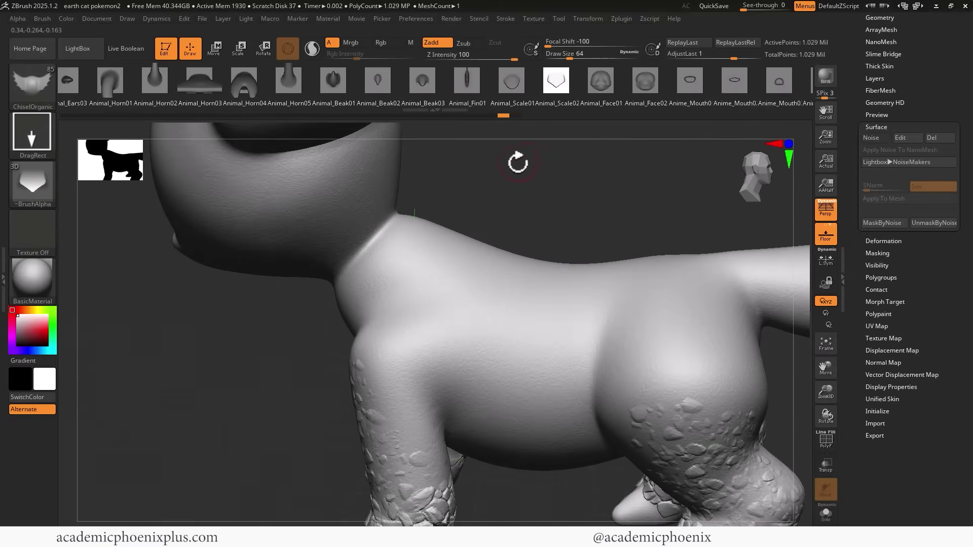
- Choose the Animal_Eye03 shape from the ChiselOrganic brush set for the creature's head
left_click(749, 78)
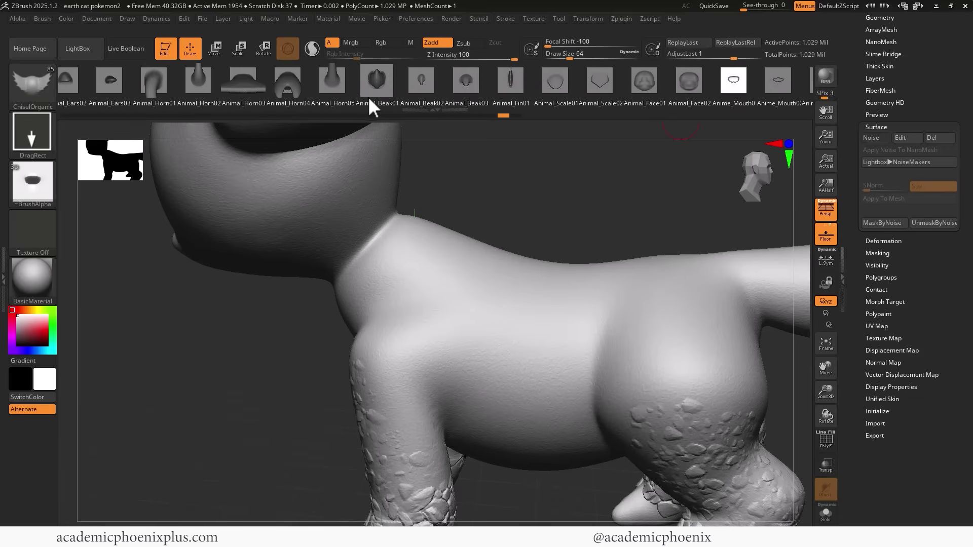
left_click_drag(154, 85, 319, 87)
left_click_drag(97, 84, 295, 83)
mouse_move(206, 84)
left_mouse_down()
mouse_move(323, 84)
mouse_move(310, 82)
left_mouse_up()
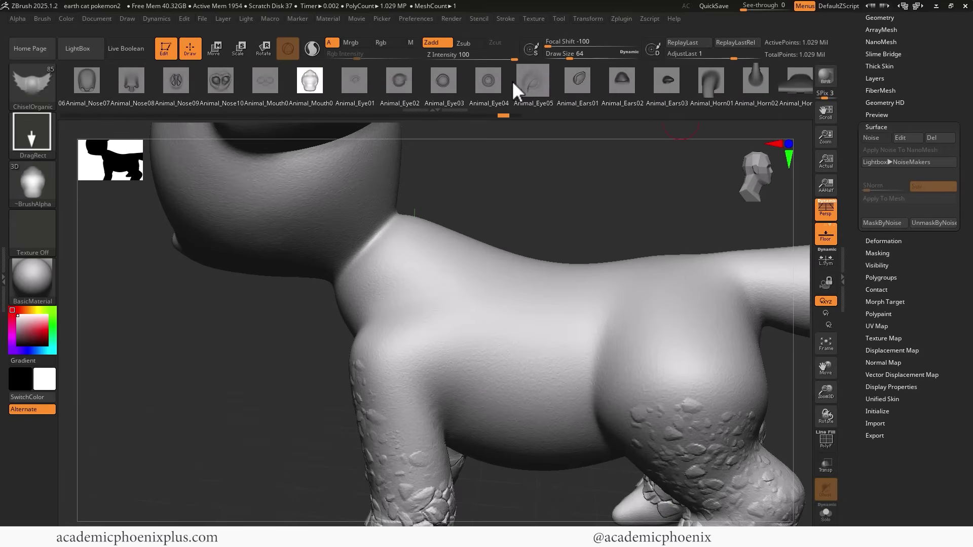
left_click(464, 83)
mouse_move(522, 139)
left_mouse_down()
mouse_move(557, 141)
mouse_move(595, 176)
mouse_move(593, 167)
mouse_move(617, 277)
mouse_move(636, 263)
left_mouse_up()
- Try several Animal_Eye03 stamps on the side of the head and undo each one
mouse_move(447, 237)
left_mouse_down()
mouse_move(508, 198)
mouse_move(401, 150)
left_mouse_up()
key("ctrl+z")
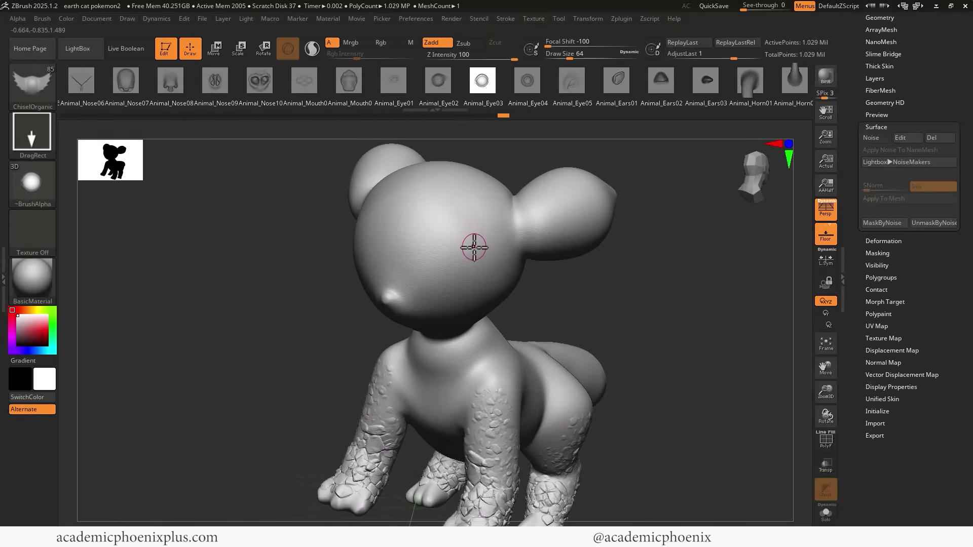
left_click_drag(464, 236, 404, 161)
key("ctrl+z")
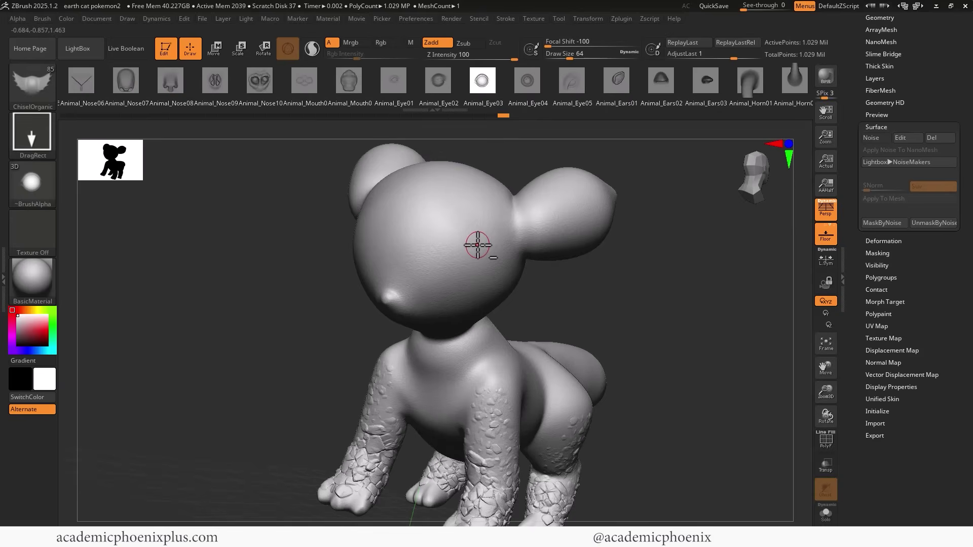
left_click_drag(501, 214, 461, 178)
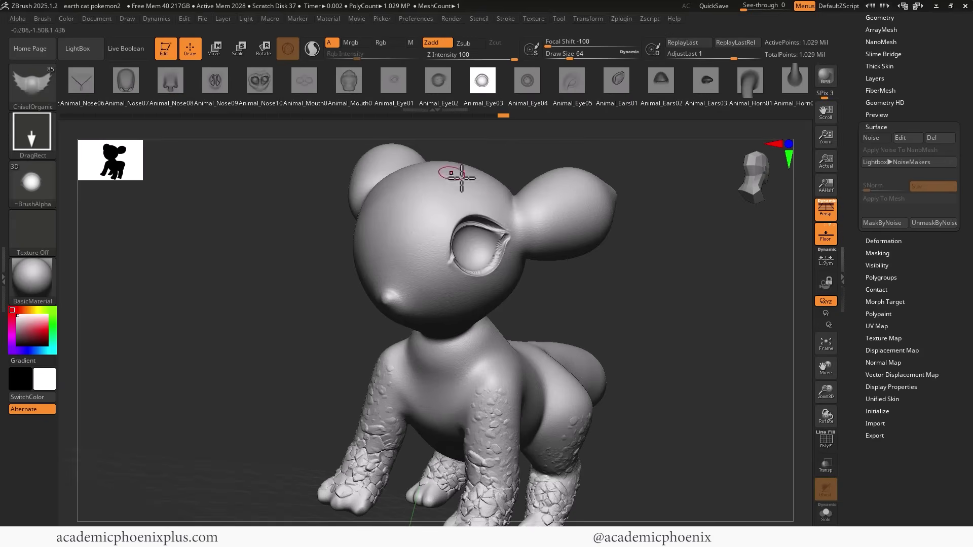
key("ctrl+z")
- Stamp large Animal_Eye03 eye sockets symmetrically on the head and smooth the rims around both sockets
left_click_drag(458, 230, 401, 132)
mouse_move(588, 265)
left_mouse_down()
mouse_move(630, 264)
mouse_move(613, 279)
mouse_move(582, 271)
left_mouse_up()
key("shift")
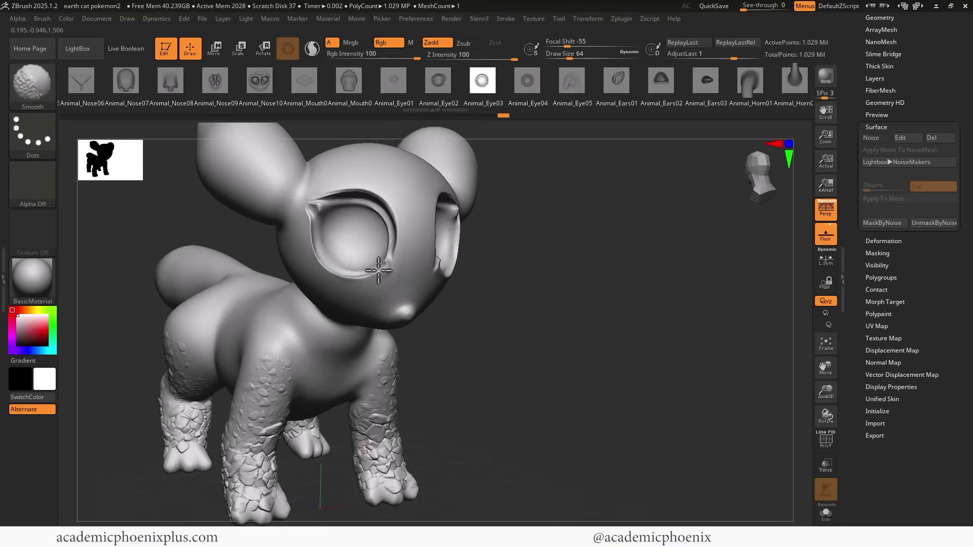
left_click_drag(378, 271, 384, 267, "shift")
left_click_drag(589, 253, 524, 247, "shift")
key("shift")
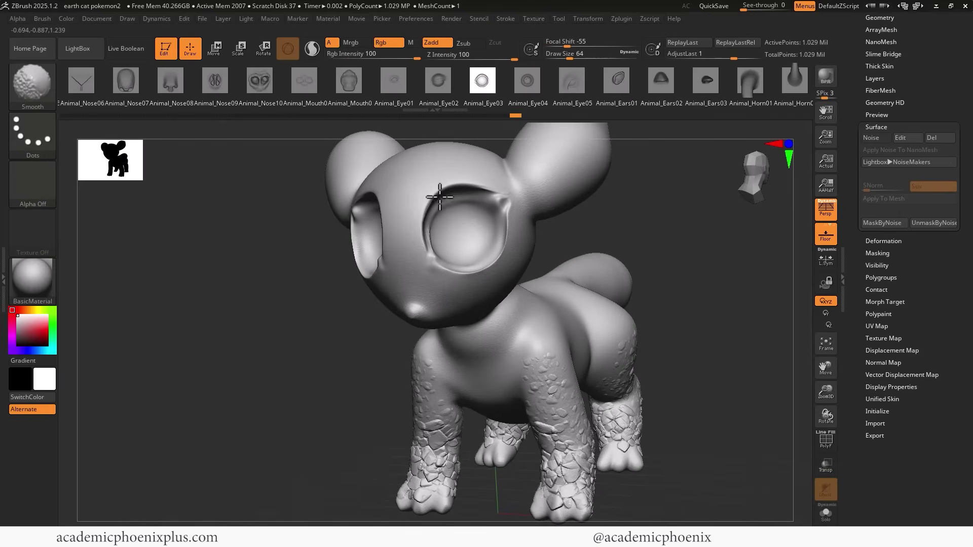
left_click_drag(470, 269, 479, 266, "shift")
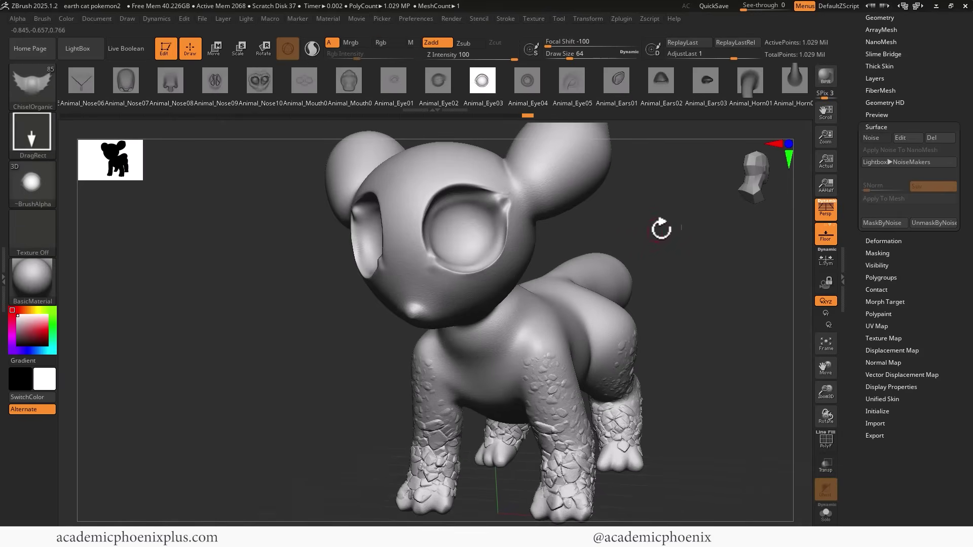
- Append a Sphere3D to the creature as a new subtool
scroll(856, 175, "up", 5)
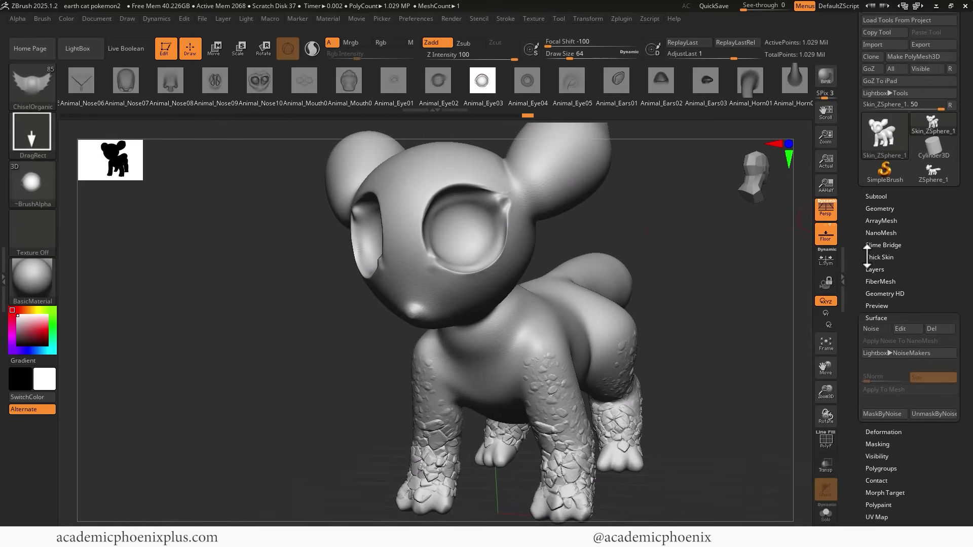
left_click(881, 206)
left_click(884, 110)
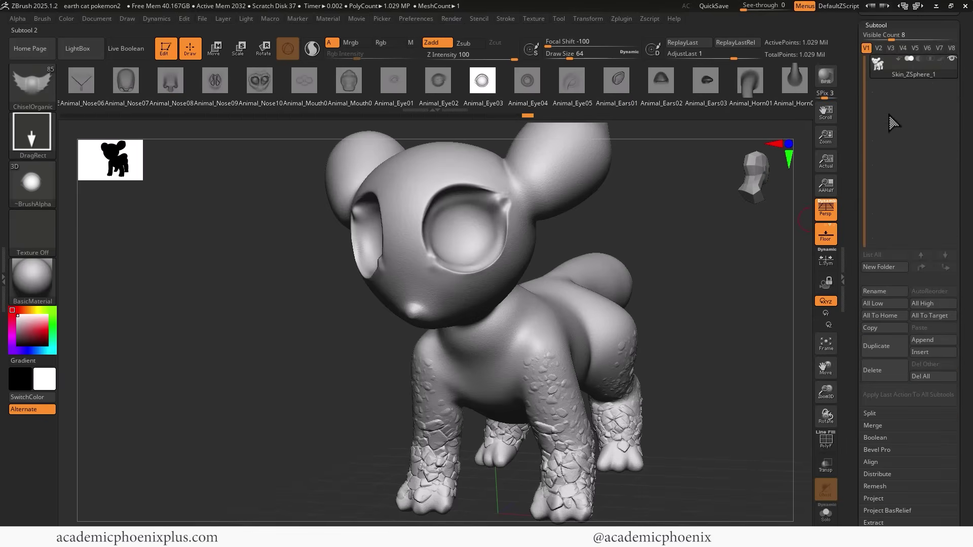
left_click(932, 340)
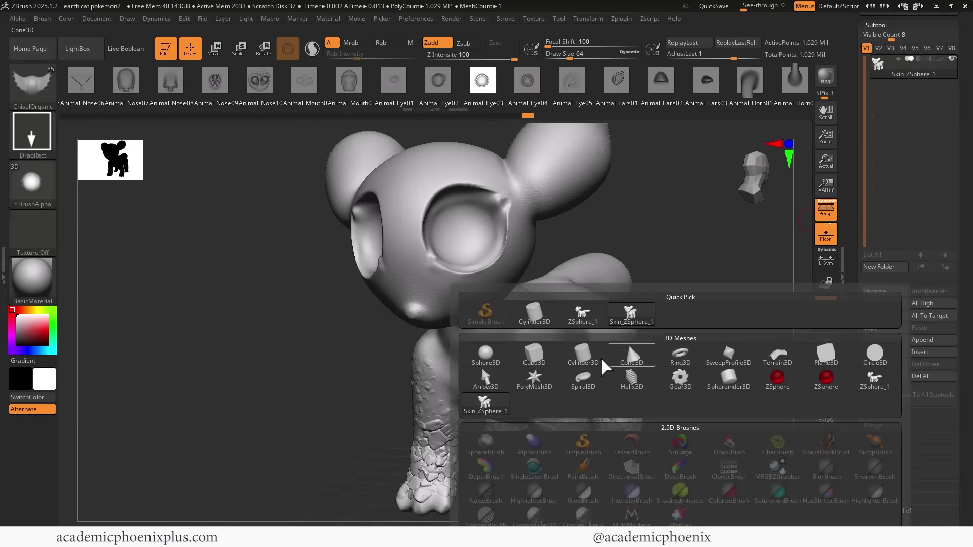
left_click(483, 356)
- Move the appended sphere up to the head, shrink it and place it inside one eye socket
key("w")
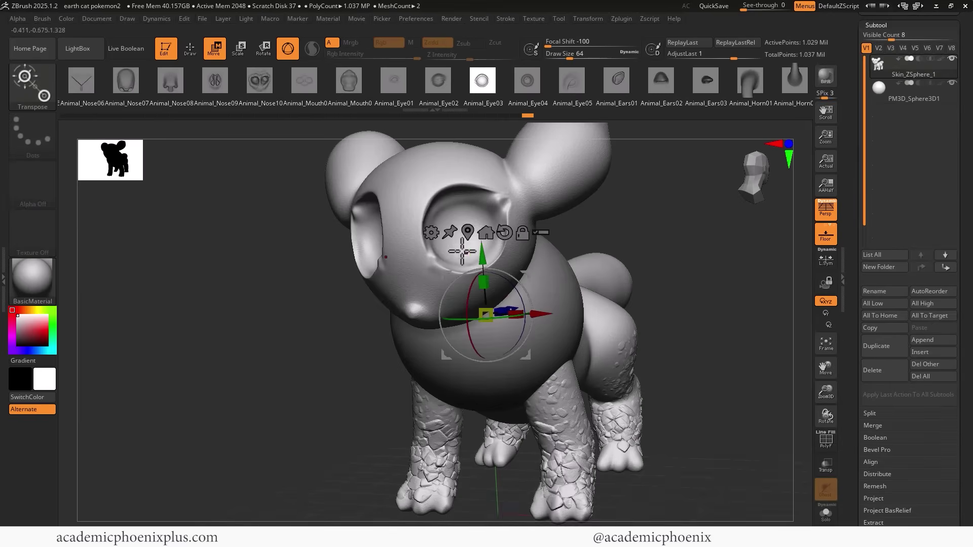
left_click_drag(481, 251, 479, 145)
left_click(893, 94)
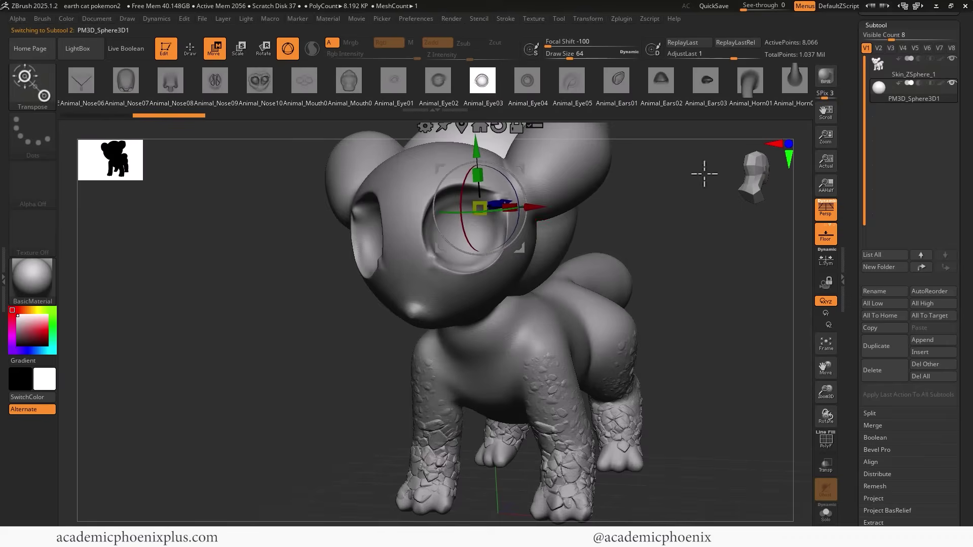
left_click_drag(704, 172, 626, 184)
left_click_drag(532, 193, 376, 218)
mouse_move(419, 286)
left_mouse_down()
mouse_move(440, 291)
mouse_move(429, 288)
left_mouse_up()
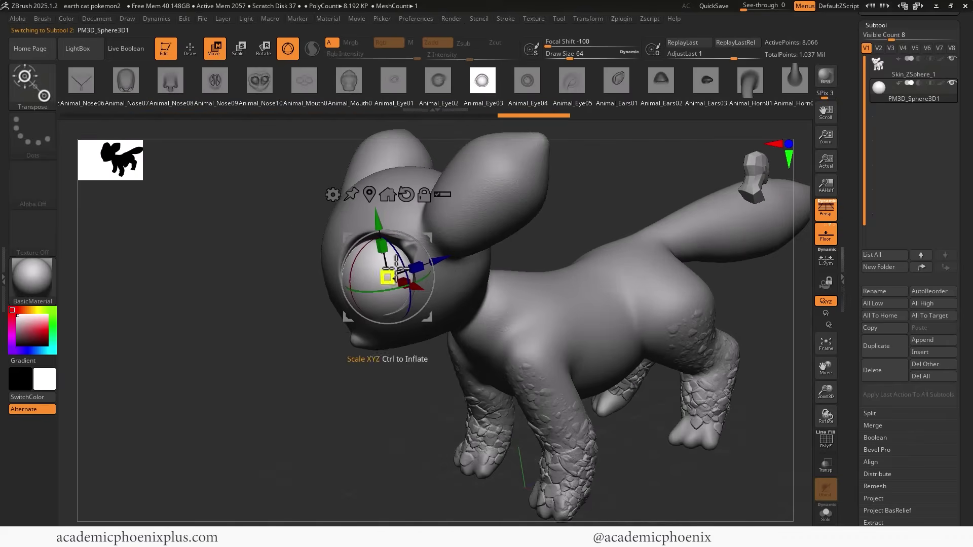
left_click_drag(576, 187, 647, 195)
- Fine-tune the eyeball sphere's position and scale it down slightly so it fits the eye socket
key("f")
left_click_drag(498, 339, 575, 340)
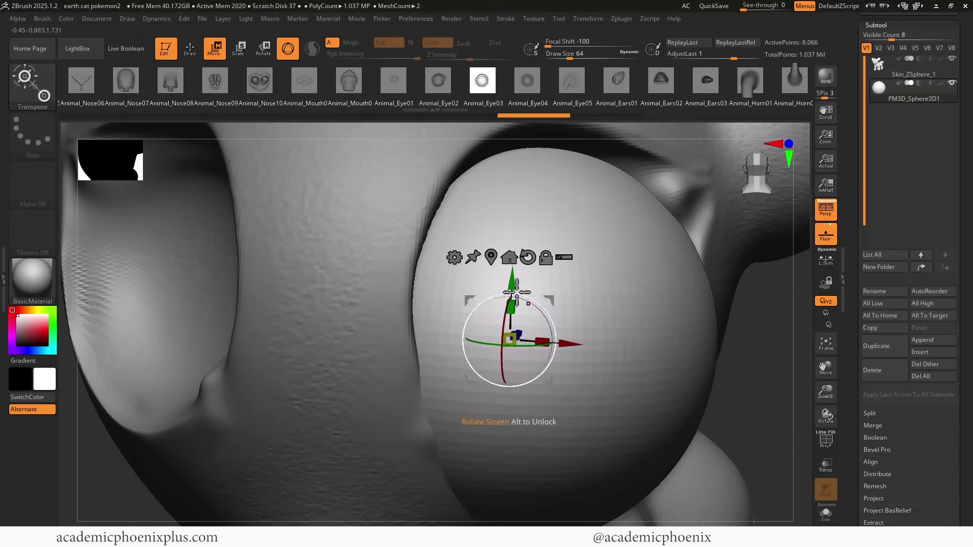
left_click_drag(517, 277, 538, 220)
left_click_drag(582, 276, 569, 275)
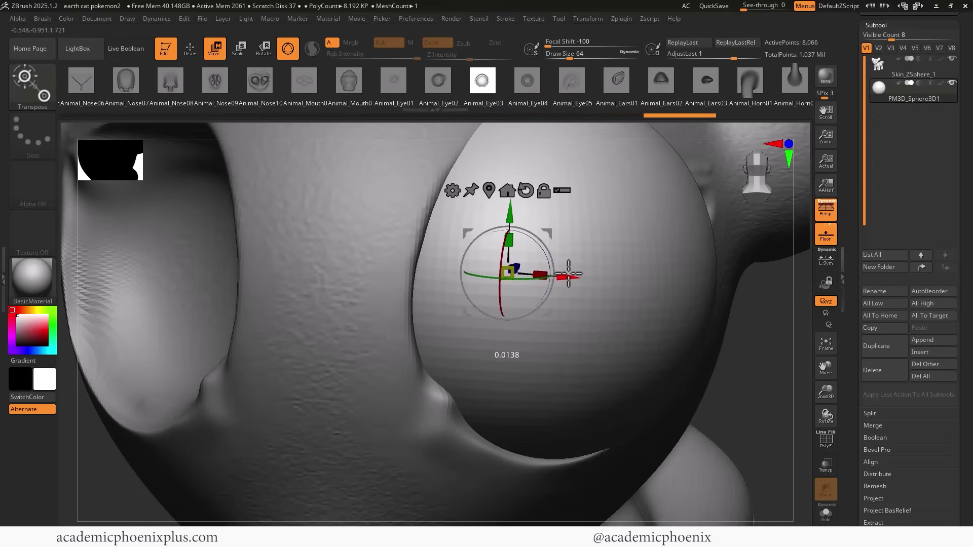
left_click_drag(751, 350, 608, 294, "alt")
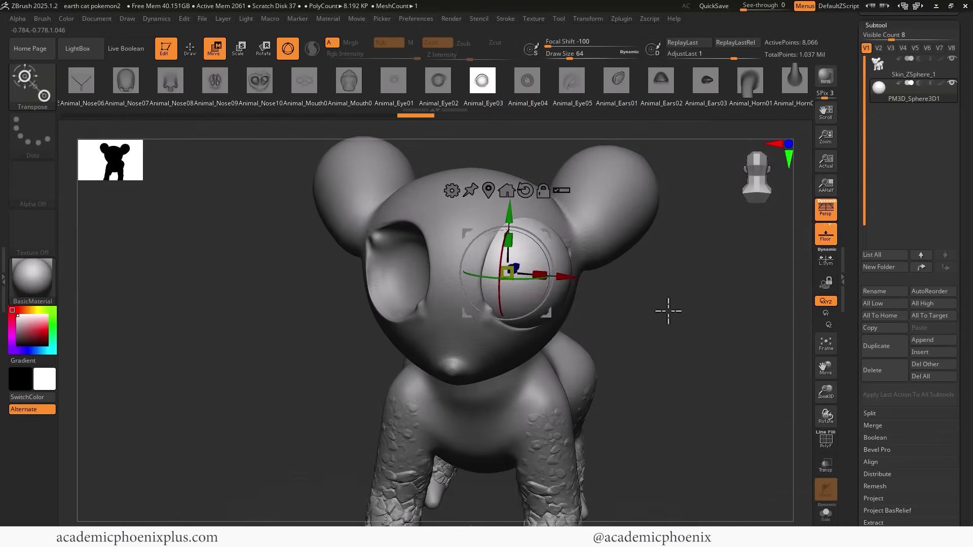
left_click_drag(688, 305, 636, 307)
key("r")
left_click_drag(516, 277, 509, 275)
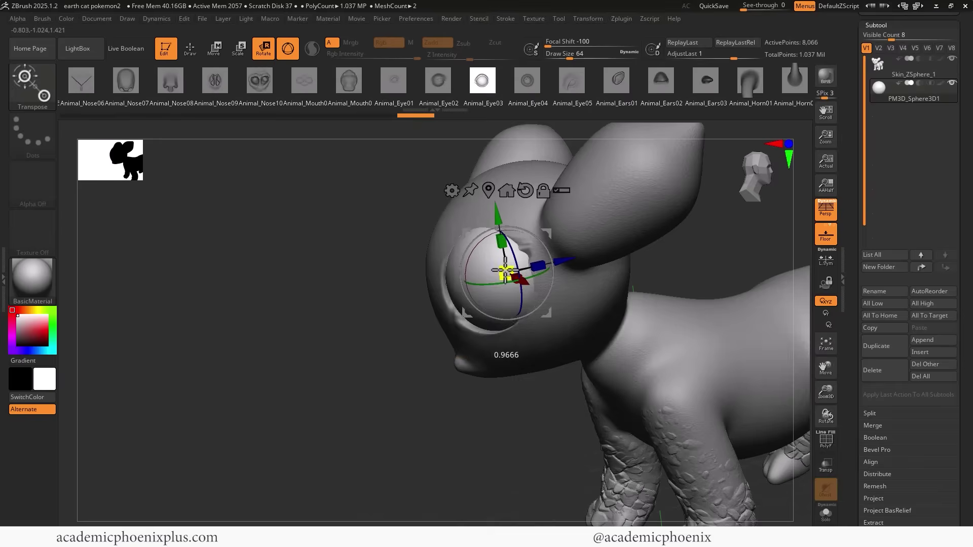
key("q")
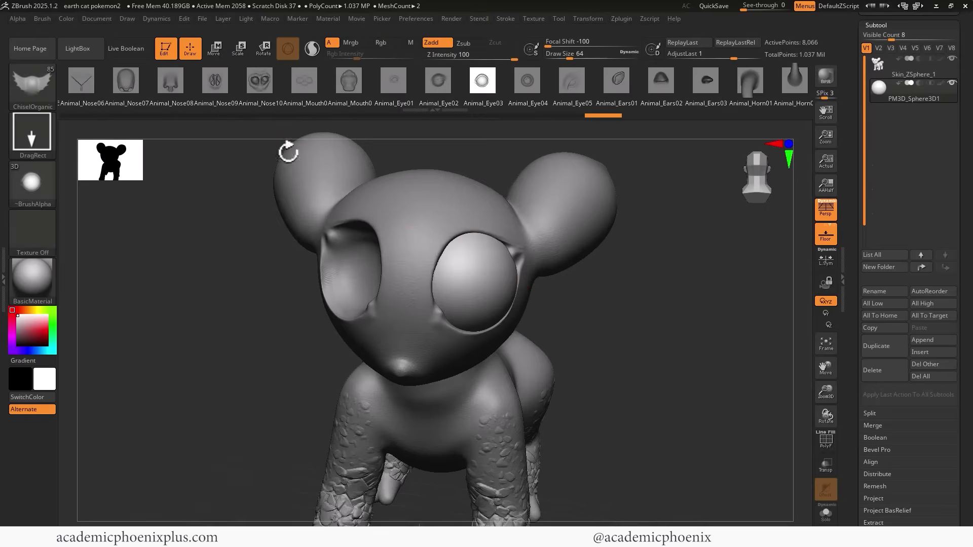
- Divide the eyeball sphere's geometry to give it a smoother surface
mouse_move(690, 305)
left_mouse_down()
mouse_move(601, 308)
mouse_move(663, 302)
mouse_move(649, 304)
left_mouse_up()
left_click_drag(858, 106, 860, 27)
left_click_drag(851, 274, 867, 31)
left_click_drag(855, 79, 853, 145)
left_click(883, 101)
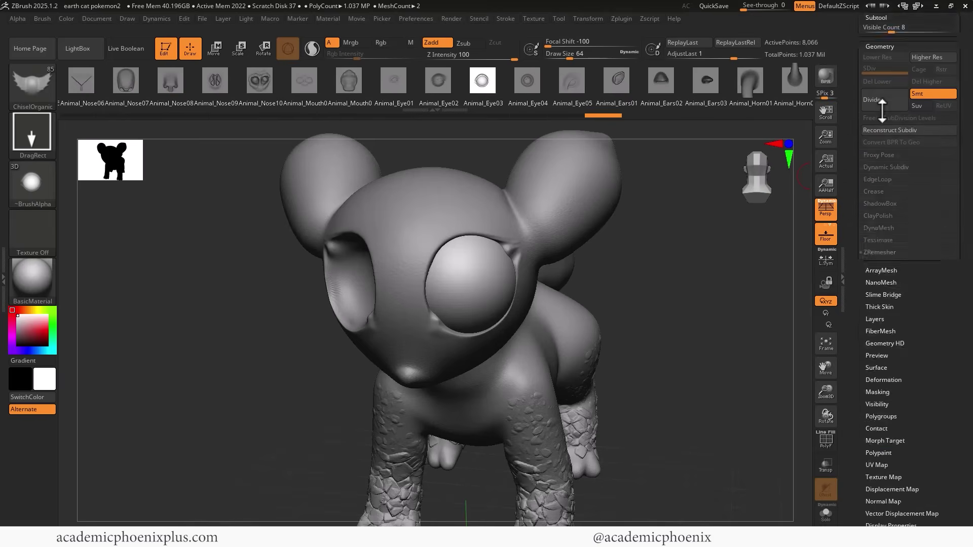
- Divide the eyeball sphere to subdivision level 2 and fine-tune its placement and size in the eye socket
left_click(886, 86)
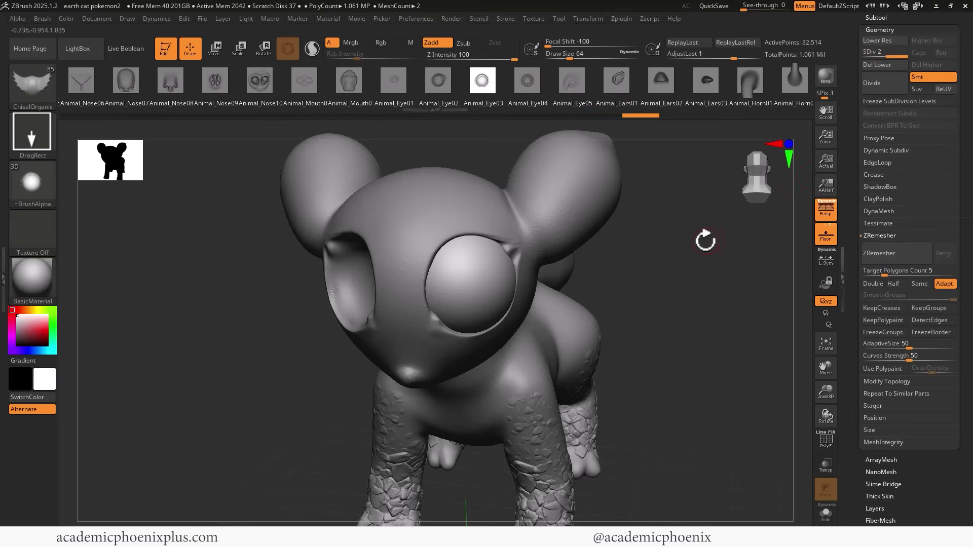
left_click_drag(705, 242, 614, 287)
key("r")
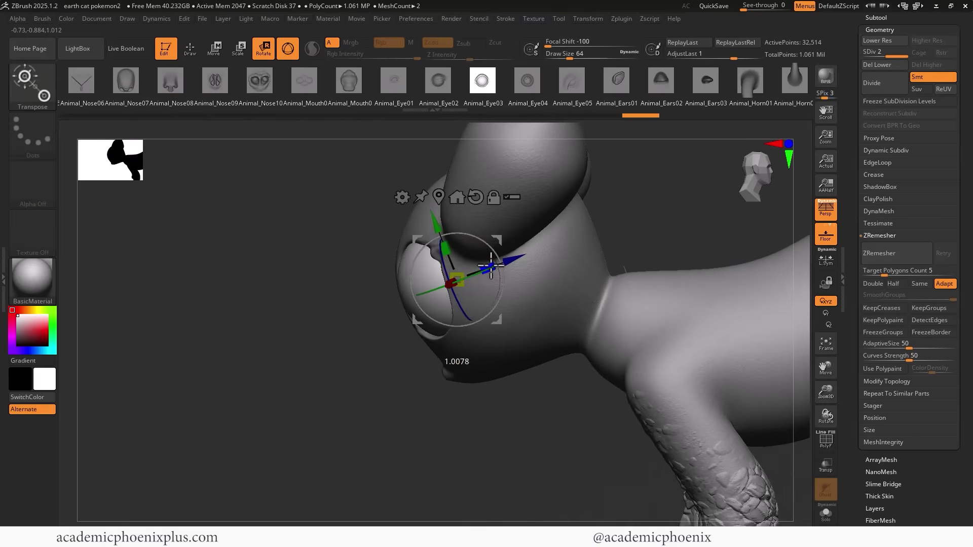
mouse_move(491, 266)
left_mouse_down()
mouse_move(481, 269)
mouse_move(506, 262)
mouse_move(489, 268)
left_mouse_up()
mouse_move(419, 373)
left_mouse_down()
mouse_move(434, 384)
mouse_move(404, 384)
left_mouse_up()
key("e")
left_click_drag(467, 281, 482, 275)
left_click_drag(478, 406, 241, 176)
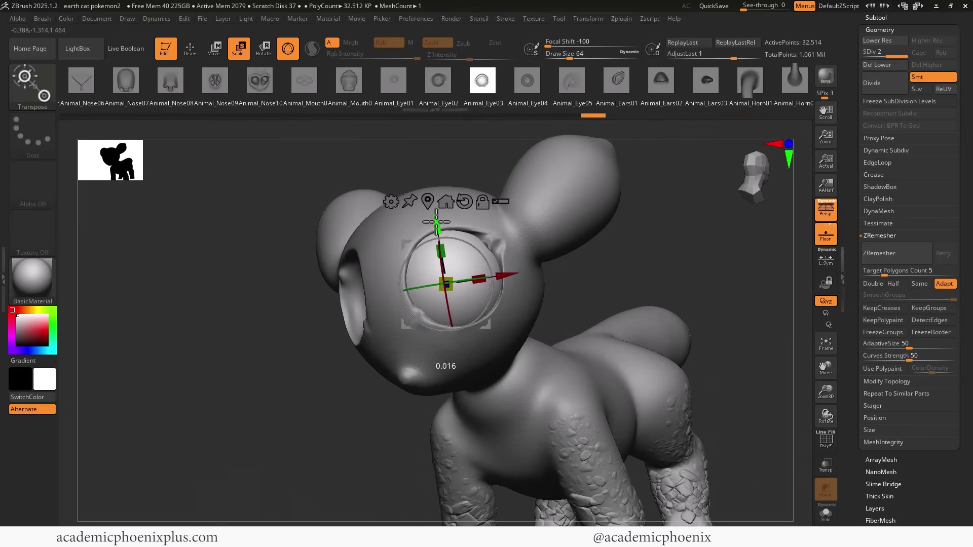
left_click_drag(509, 271, 513, 269)
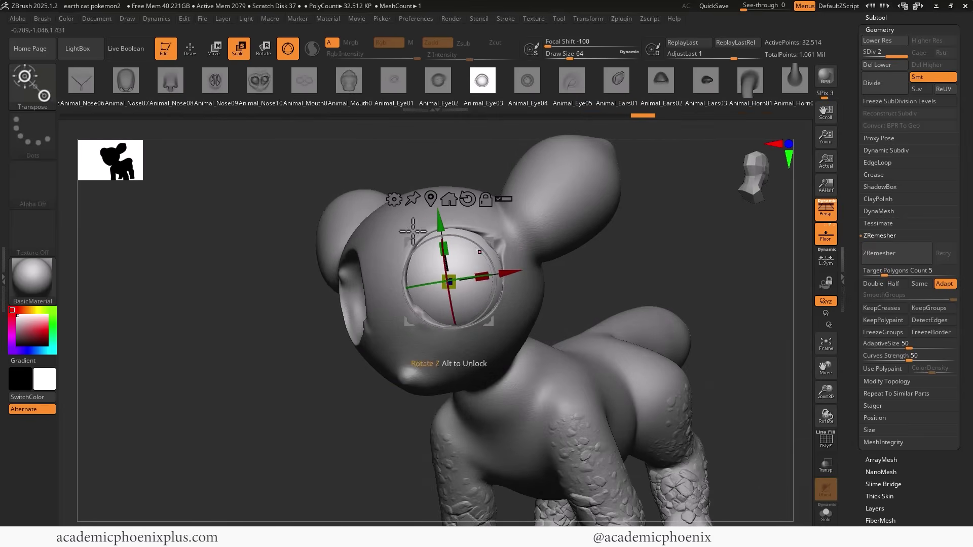
left_click(190, 48)
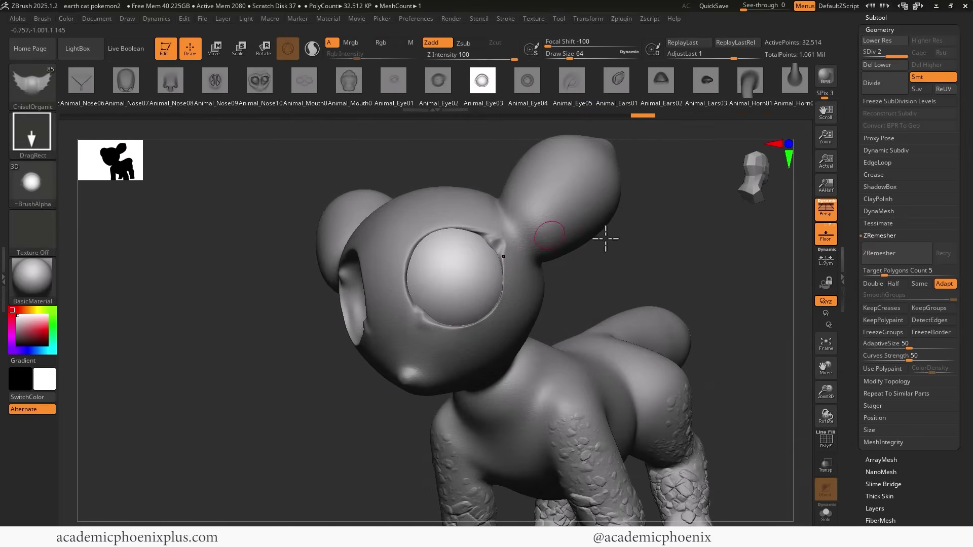
- Mirror the eyeball across the X axis with SubTool Master, using the Append as new SubTool option
mouse_move(602, 234)
left_mouse_down()
mouse_move(643, 245)
mouse_move(611, 257)
left_mouse_up()
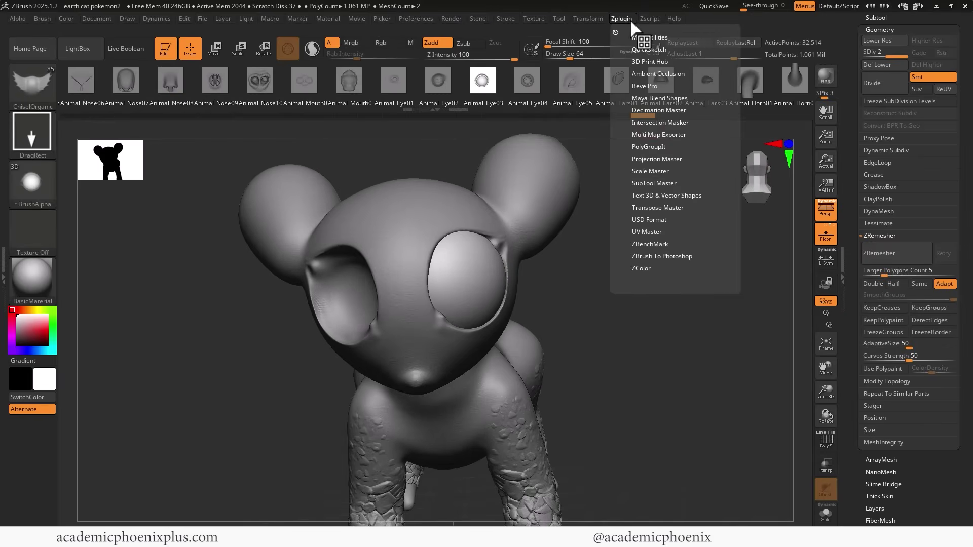
left_click(658, 184)
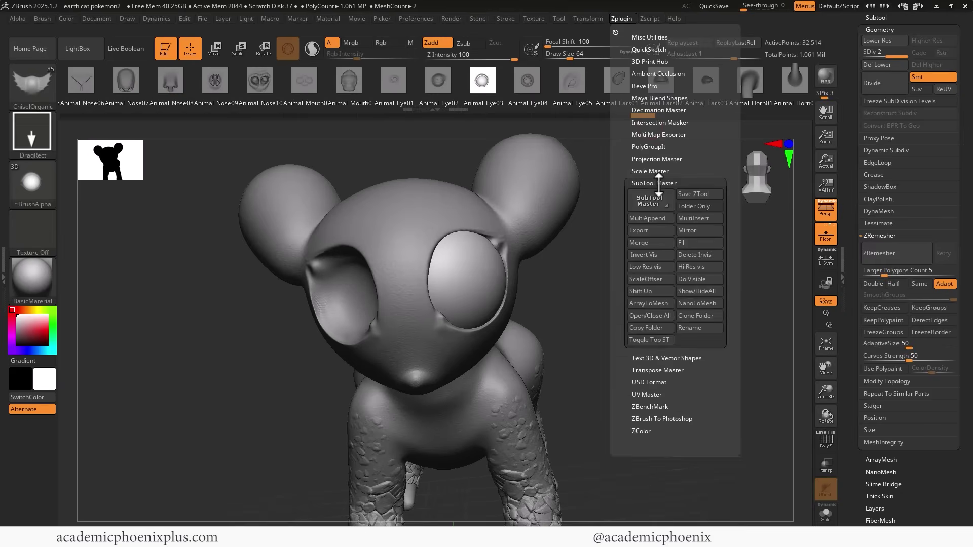
left_click(693, 230)
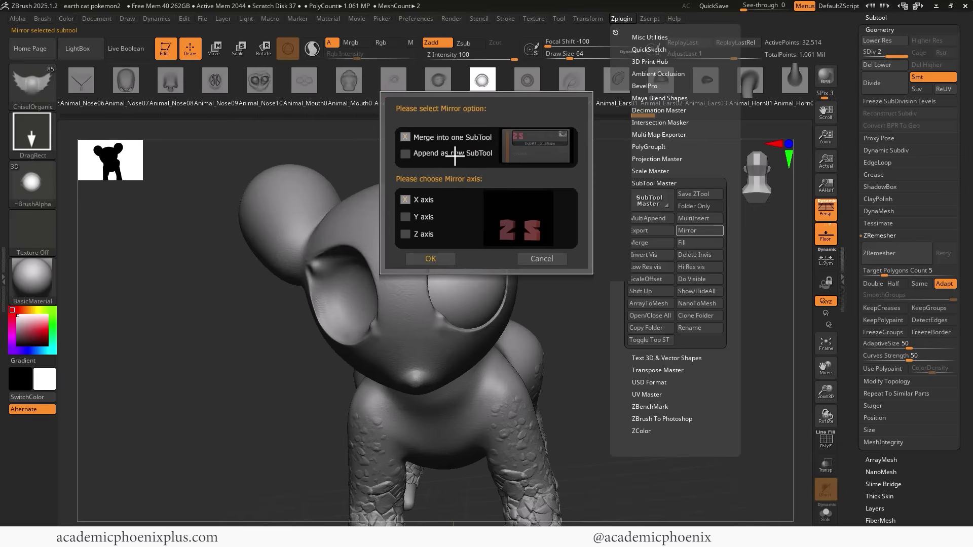
left_click(405, 154)
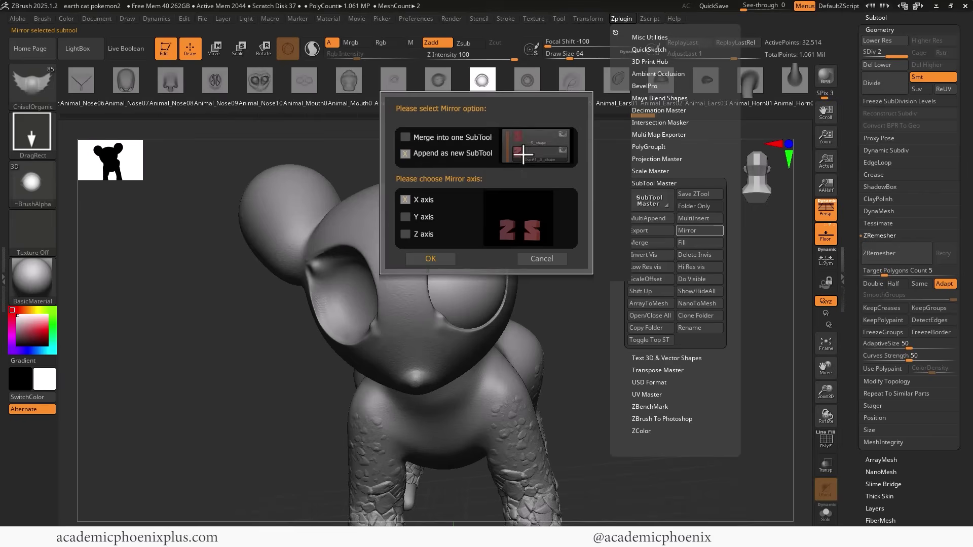
left_click(443, 260)
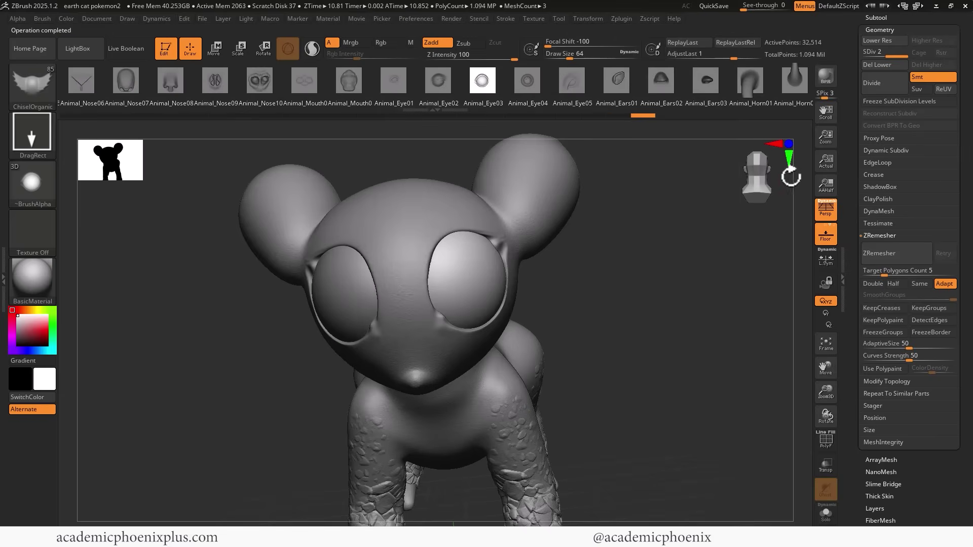
- Make the creature's body the active subtool and append a Plane3D to the model
left_click_drag(851, 111, 847, 174)
left_click(876, 144)
key("f")
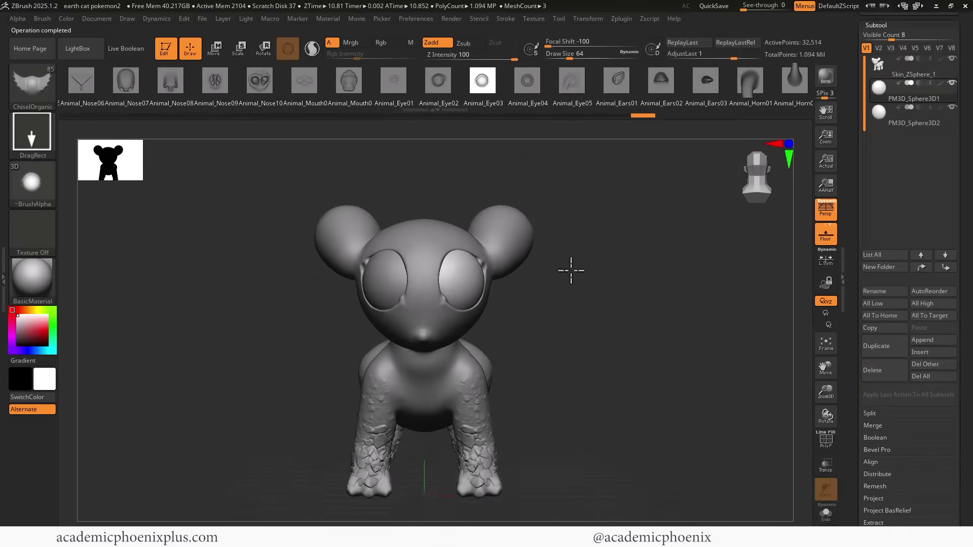
left_click_drag(571, 272, 672, 279)
left_click(591, 341, "alt")
left_click_drag(610, 262, 590, 267)
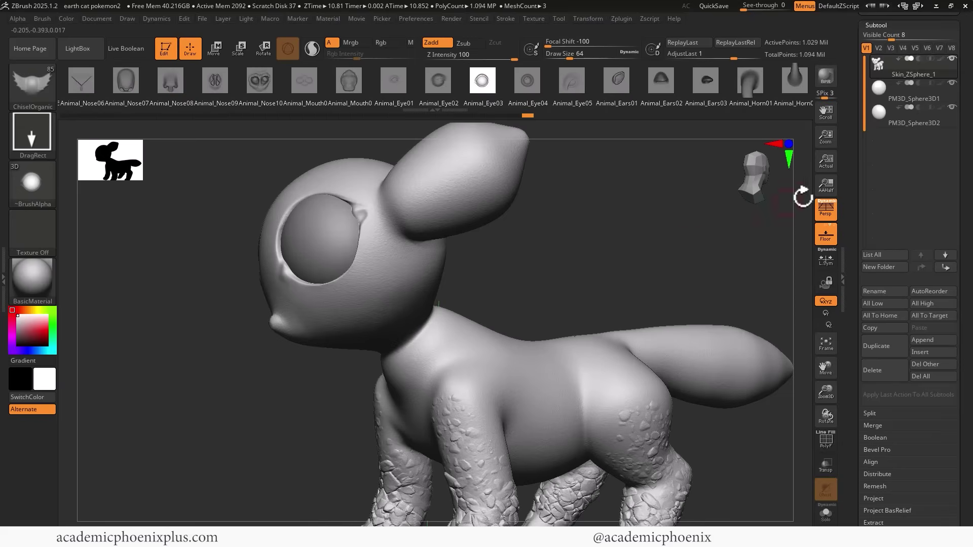
left_click(941, 345)
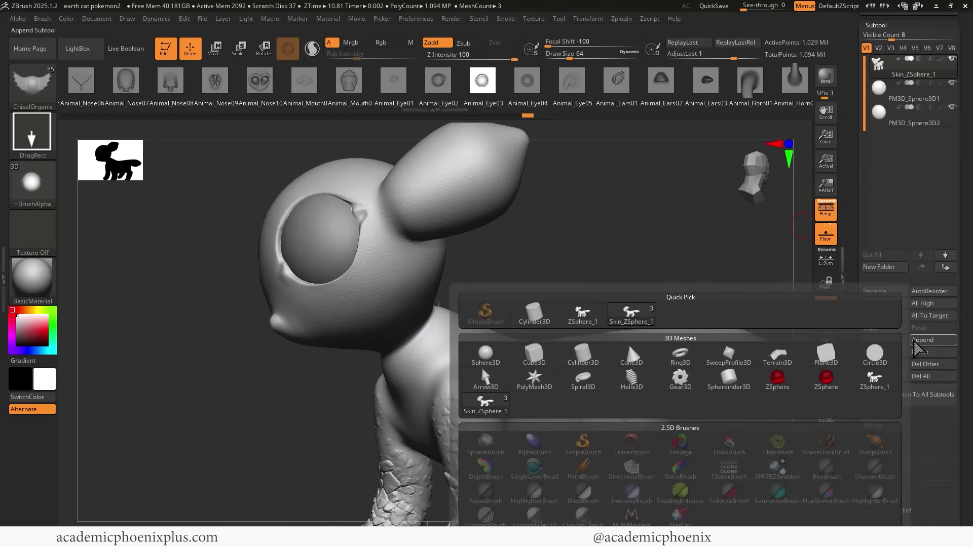
left_click(826, 355)
- Raise the appended plane above the creature's back and shift it sideways, clear of the body
left_click_drag(404, 331, 553, 310)
left_click_drag(501, 275, 499, 171)
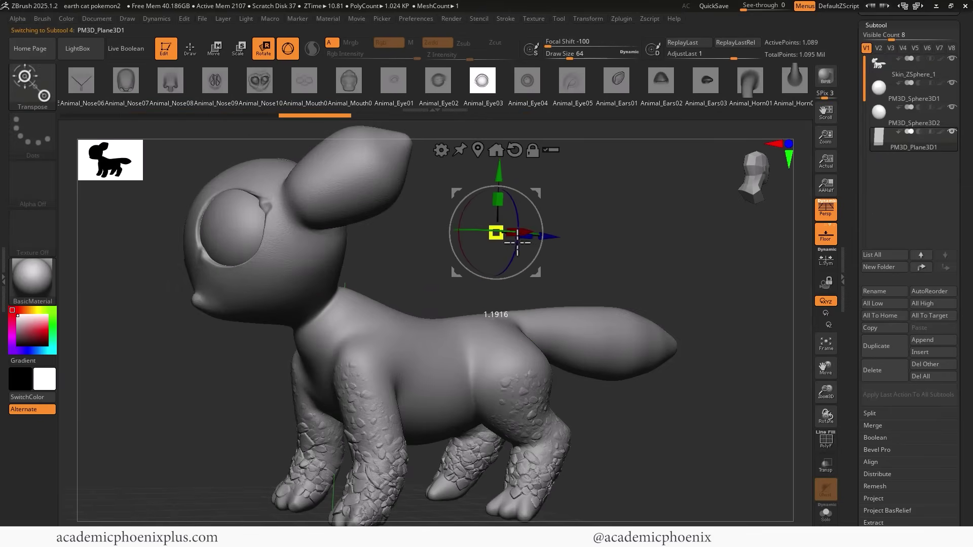
left_click_drag(694, 226, 604, 233)
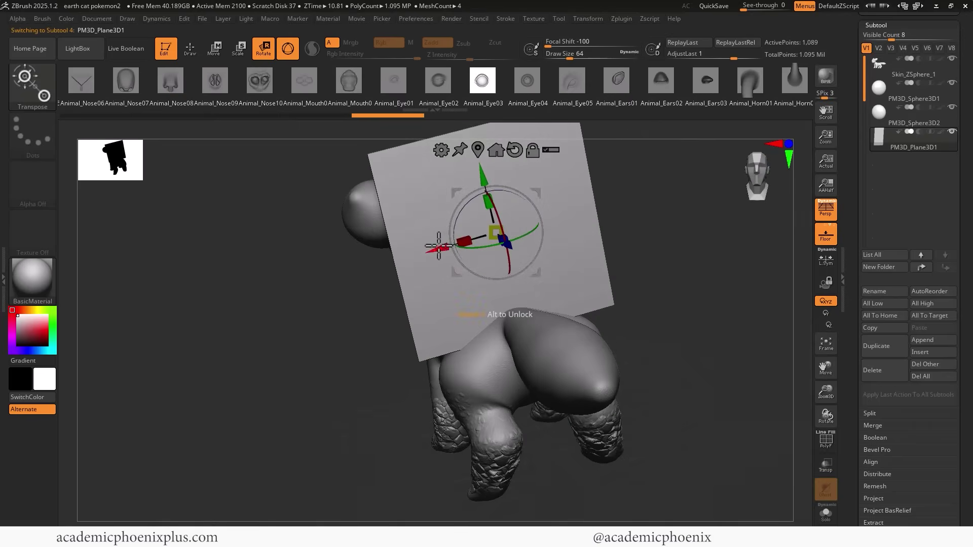
left_click_drag(439, 246, 849, 175)
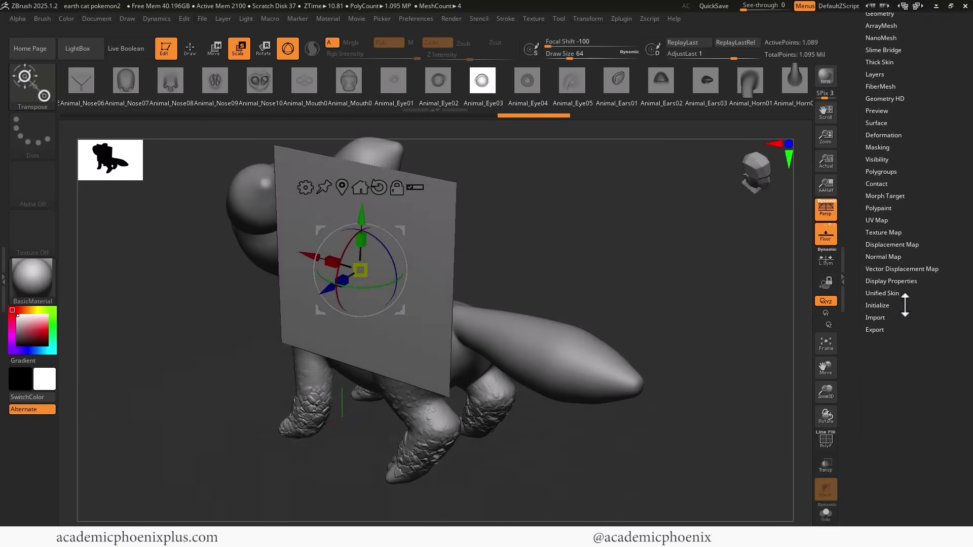
- Turn on Double-sided display for the plane so both of its faces render
left_click(893, 281)
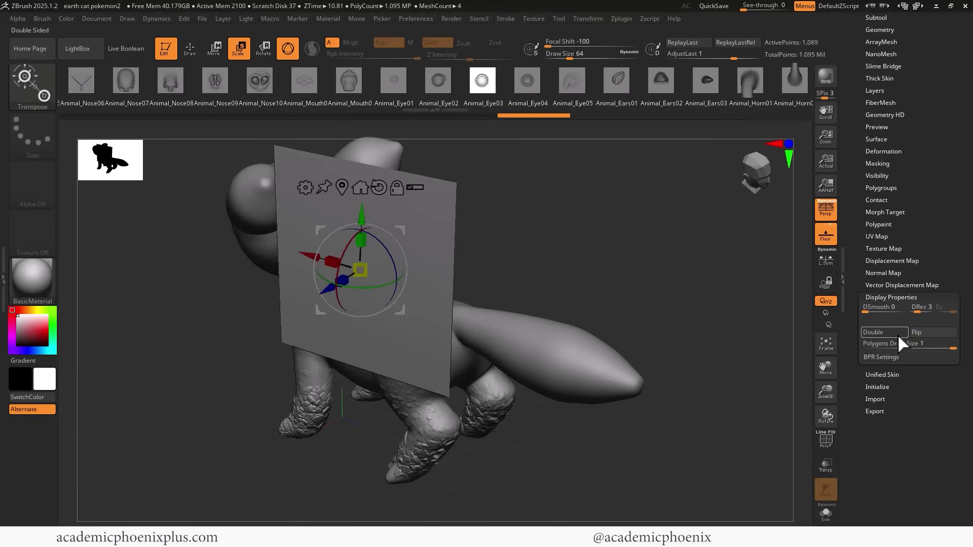
left_click(880, 332)
left_click_drag(657, 270, 458, 246)
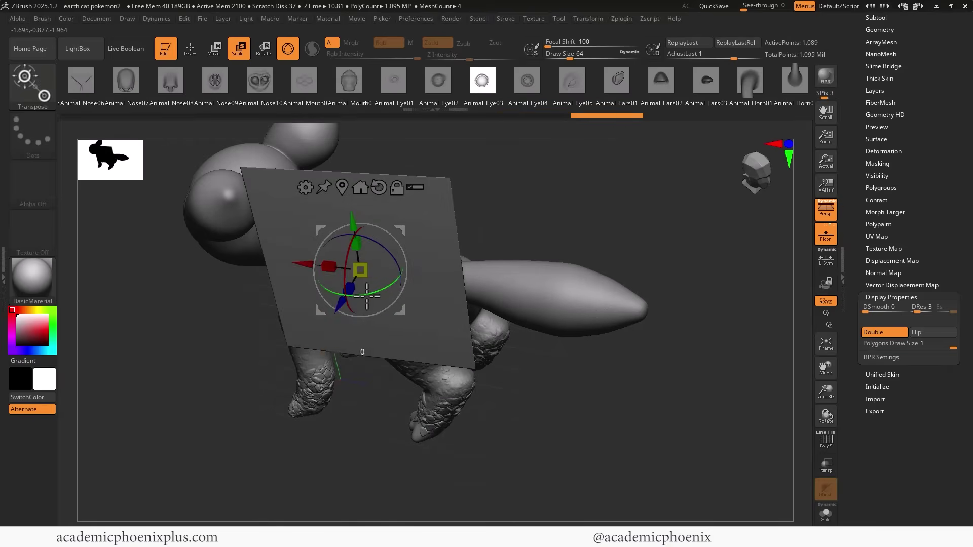
- Face the plane straight on in a side view and switch to the Standard brush for drawing
left_click_drag(520, 210, 529, 206, "shift")
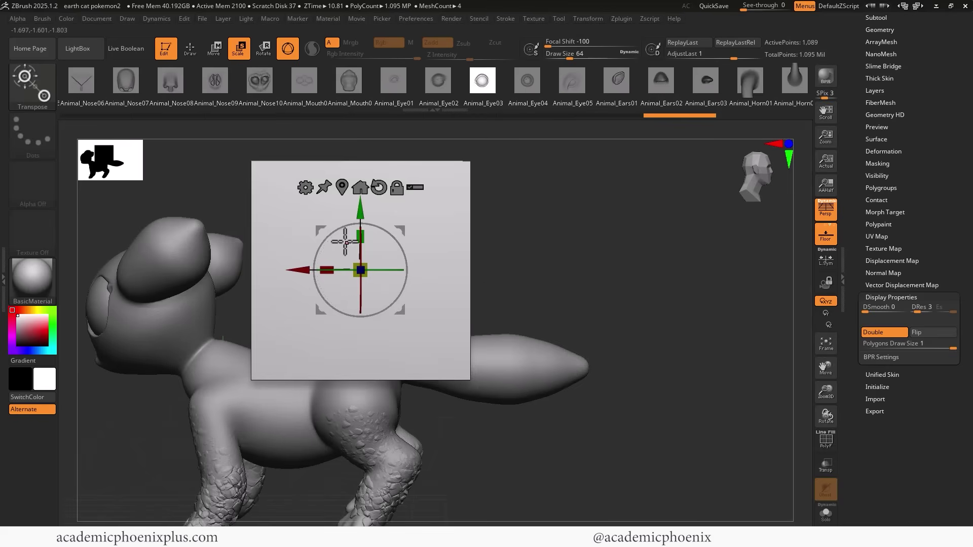
key("q")
left_click(33, 89)
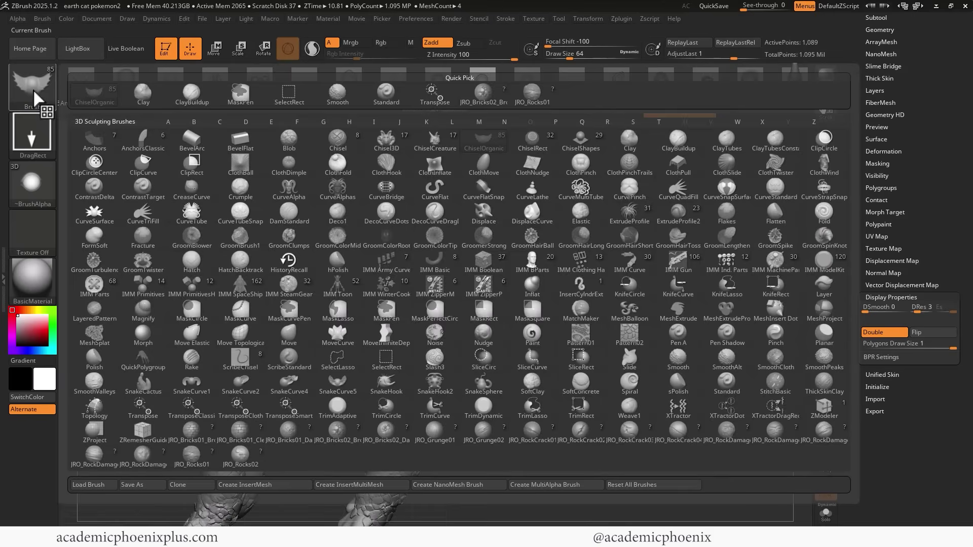
key("s")
key("t")
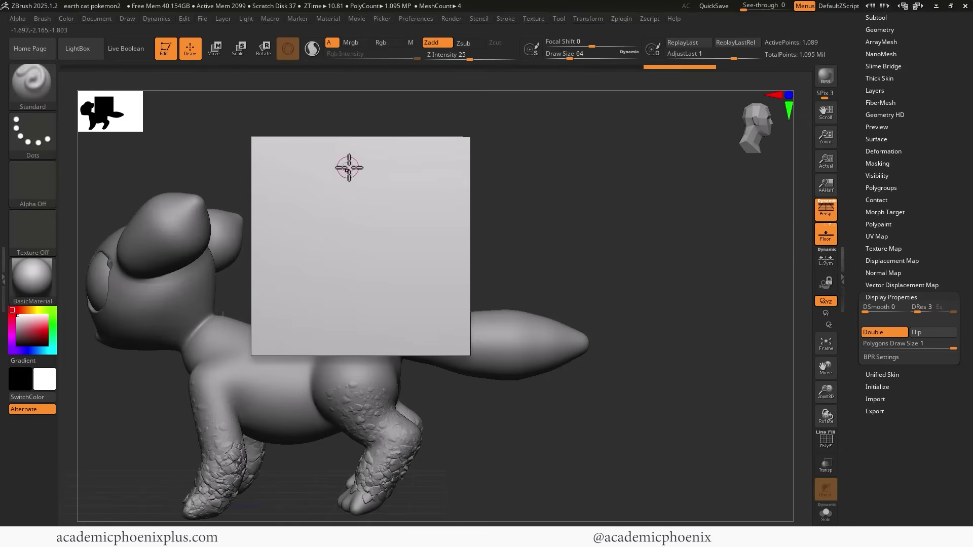
- Try to paint a closed leaf-like mask outline on the plane with the MaskPen brush
key("ctrl")
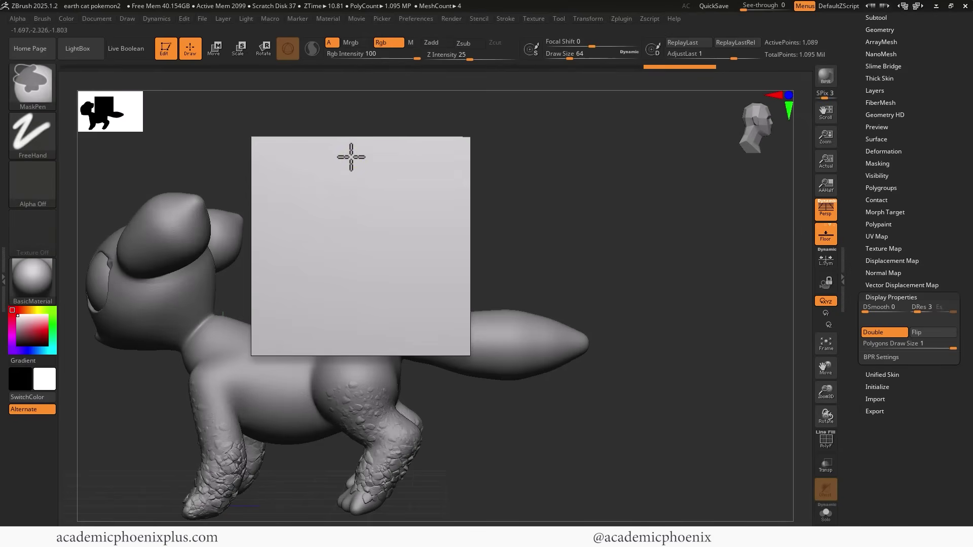
mouse_move(353, 155)
left_mouse_down("ctrl")
mouse_move(302, 206)
mouse_move(336, 291)
mouse_move(411, 246)
mouse_move(355, 151)
left_mouse_up("ctrl")
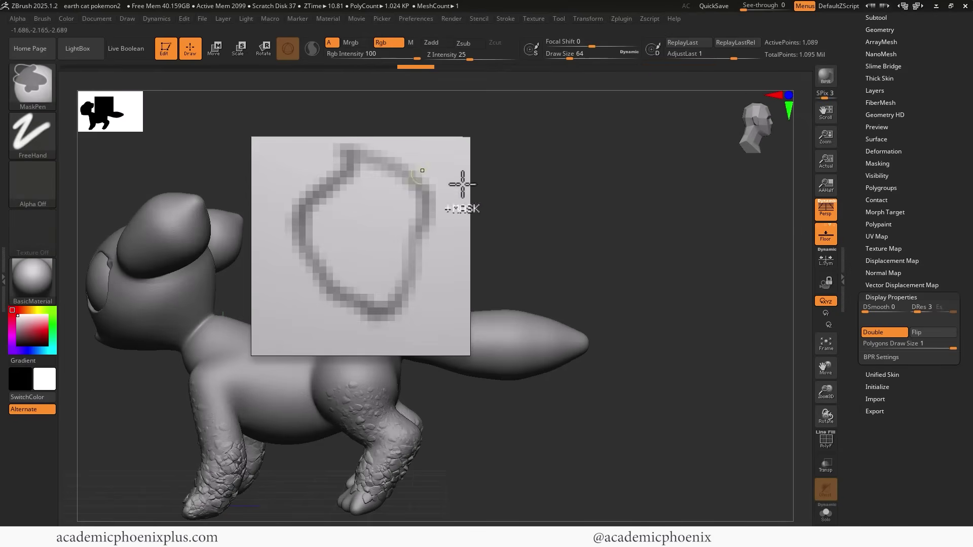
key("ctrl+z")
- Divide the plane's geometry up to subdivision level 4
mouse_move(855, 145)
left_mouse_down()
mouse_move(856, 211)
mouse_move(891, 232)
left_mouse_up()
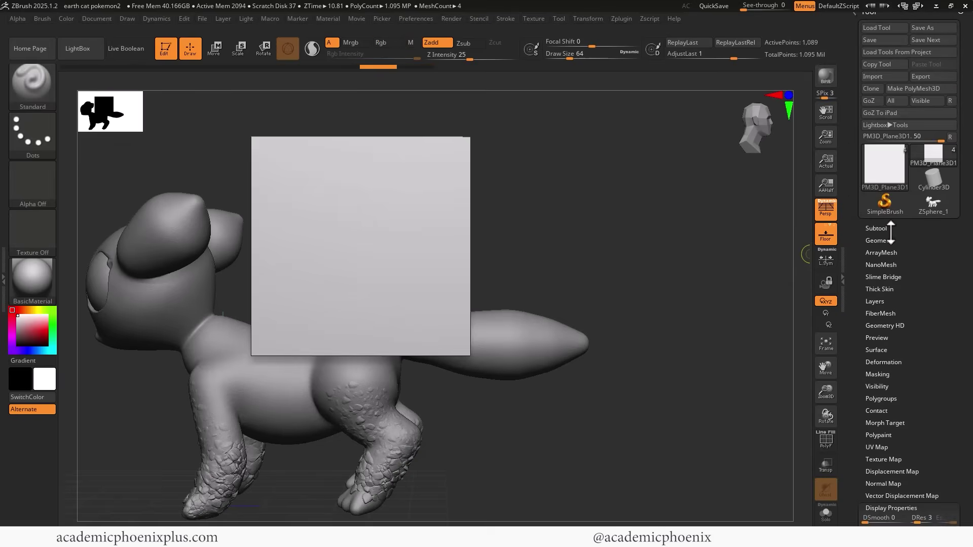
left_click(883, 241)
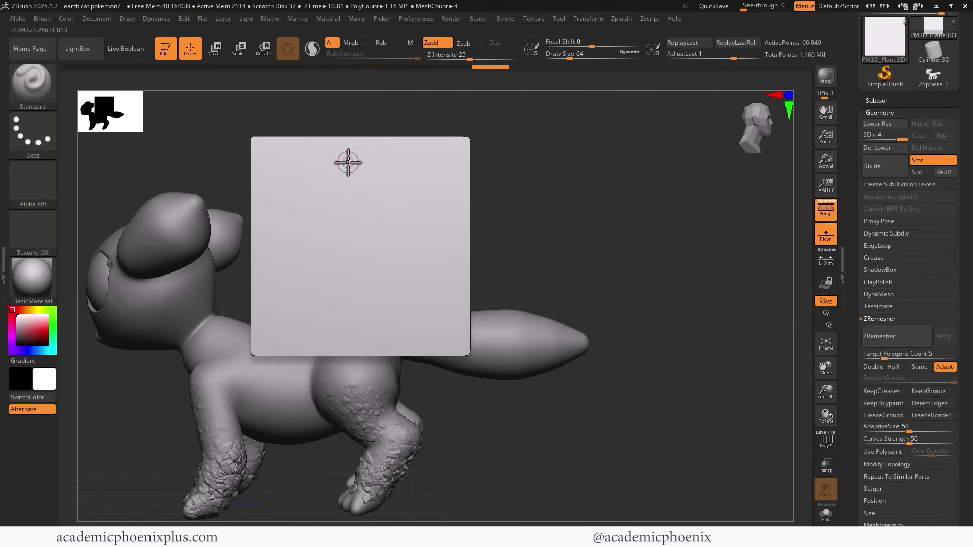
- Try a curved mask stroke on the subdivided plane and undo it
mouse_move(358, 157)
left_mouse_down("ctrl")
mouse_move(289, 219)
mouse_move(332, 304)
mouse_move(357, 316)
mouse_move(391, 168)
mouse_move(374, 291)
mouse_move(354, 305)
left_mouse_up("ctrl")
key("ctrl+z")
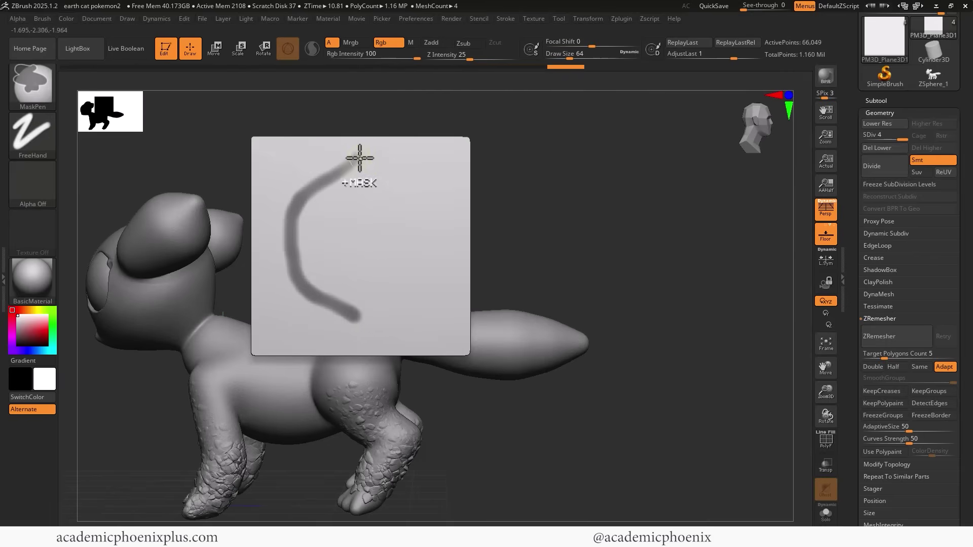
key("ctrl+z")
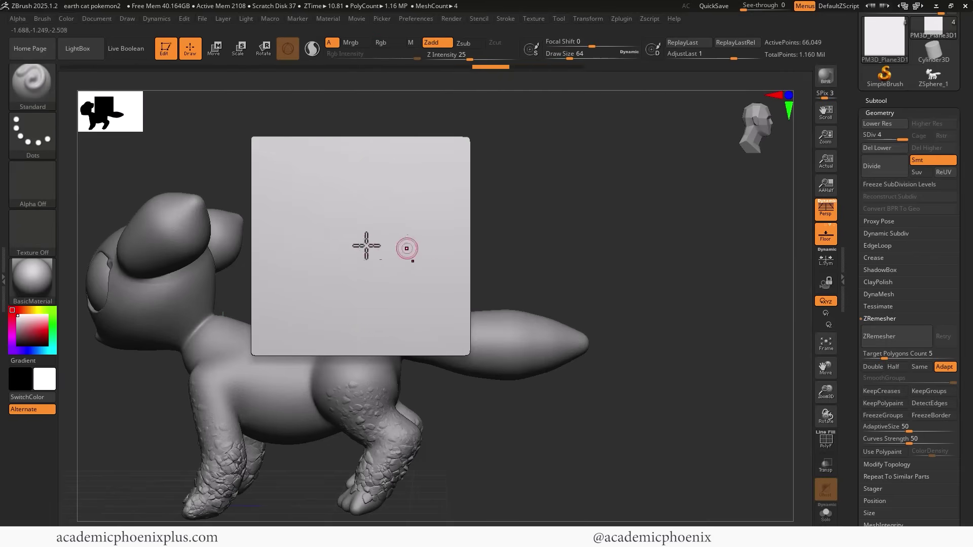
- Review the symmetry settings for the plane and turn on local symmetry
left_click_drag(627, 204, 579, 185)
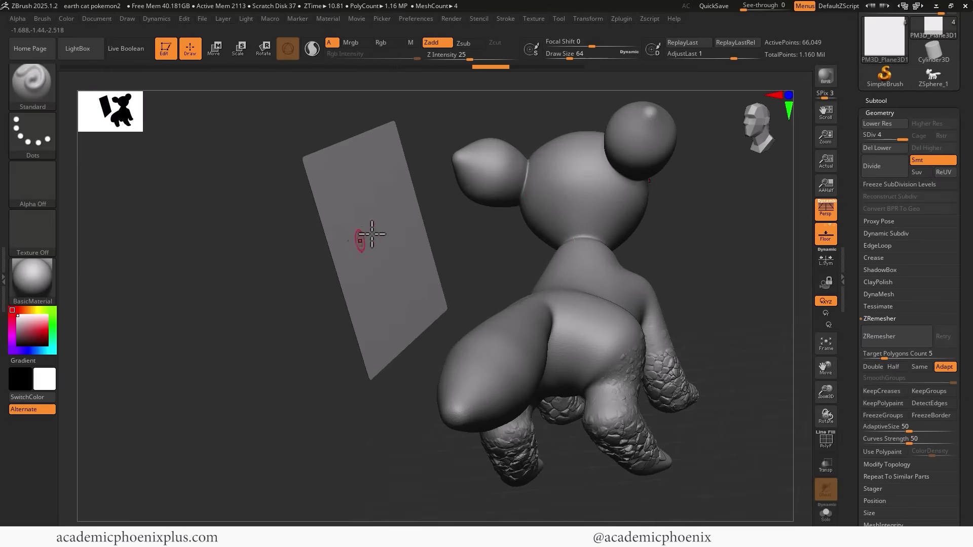
left_click_drag(705, 225, 762, 193)
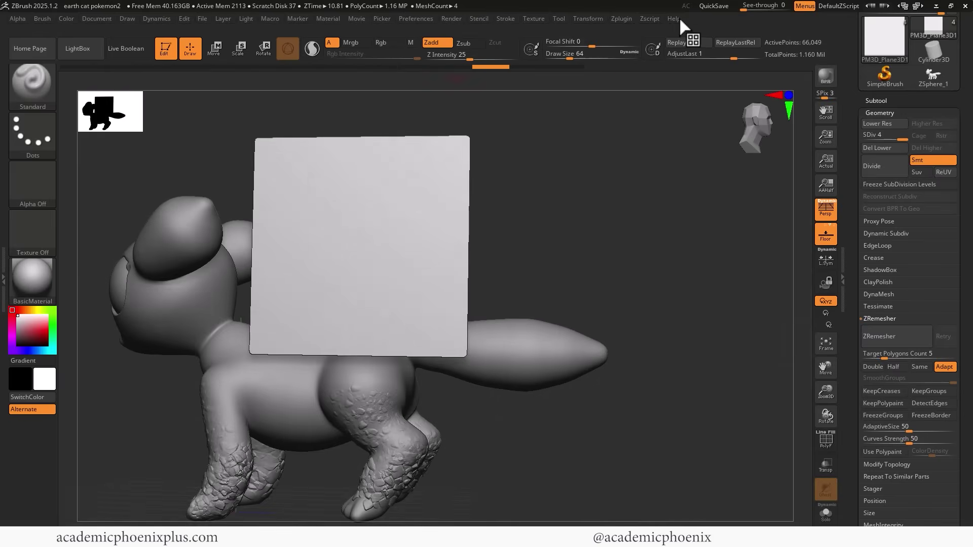
left_click(588, 17)
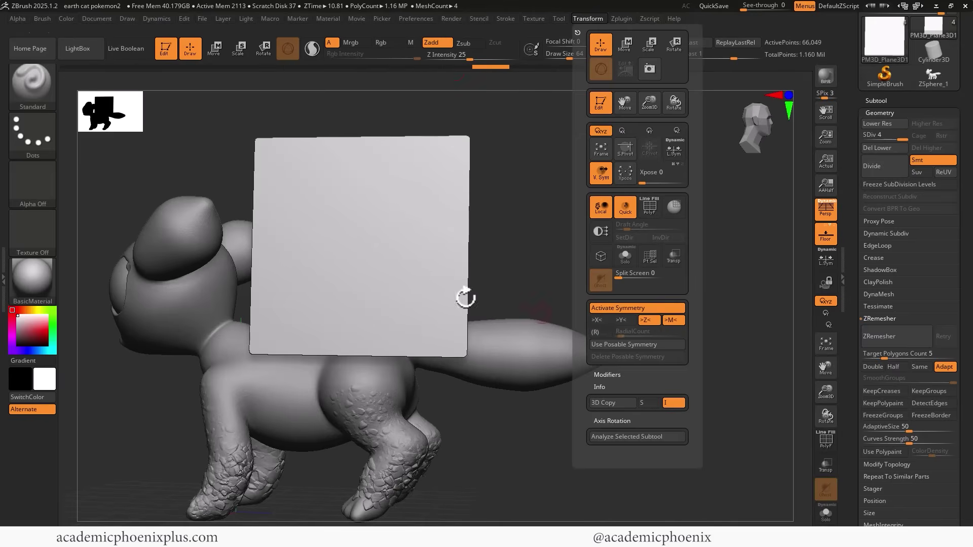
left_click_drag(528, 202, 576, 234)
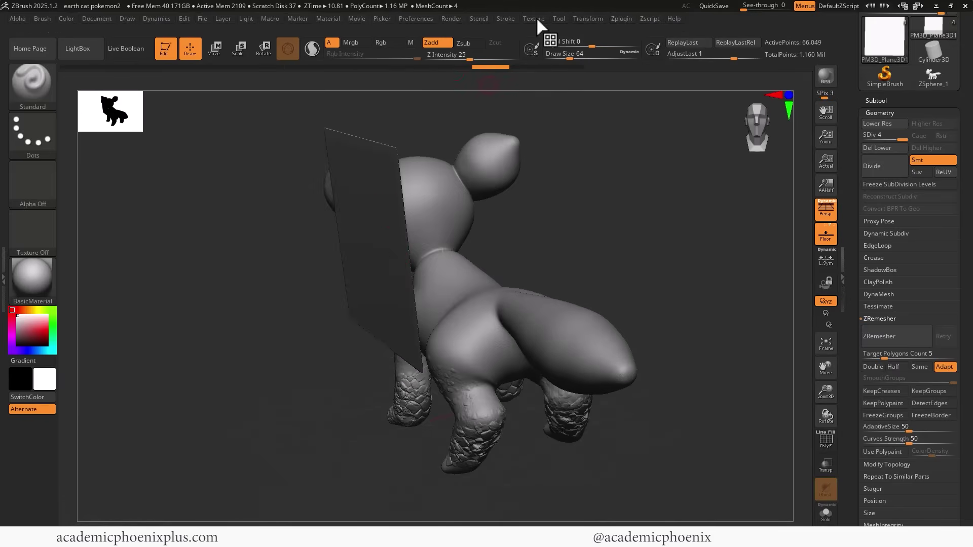
left_click(595, 17)
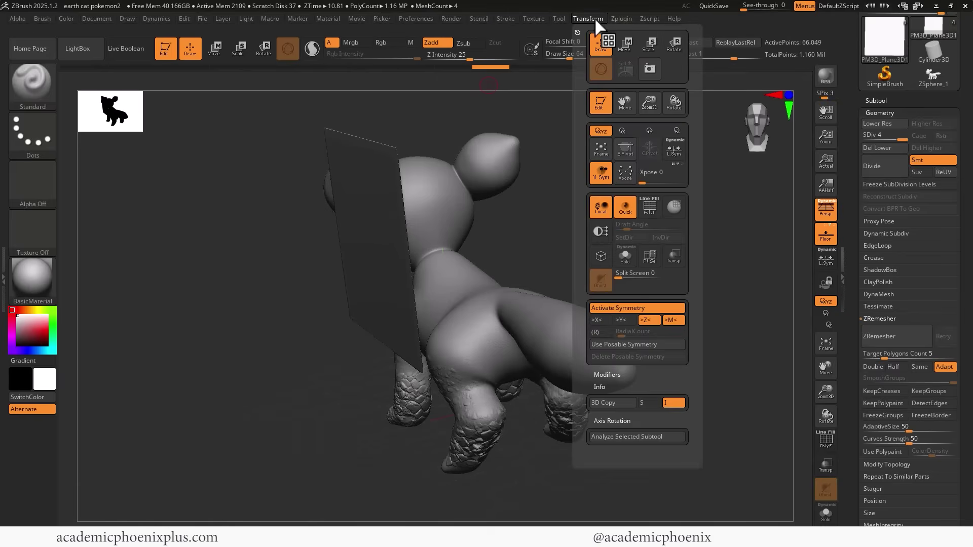
left_click(674, 150)
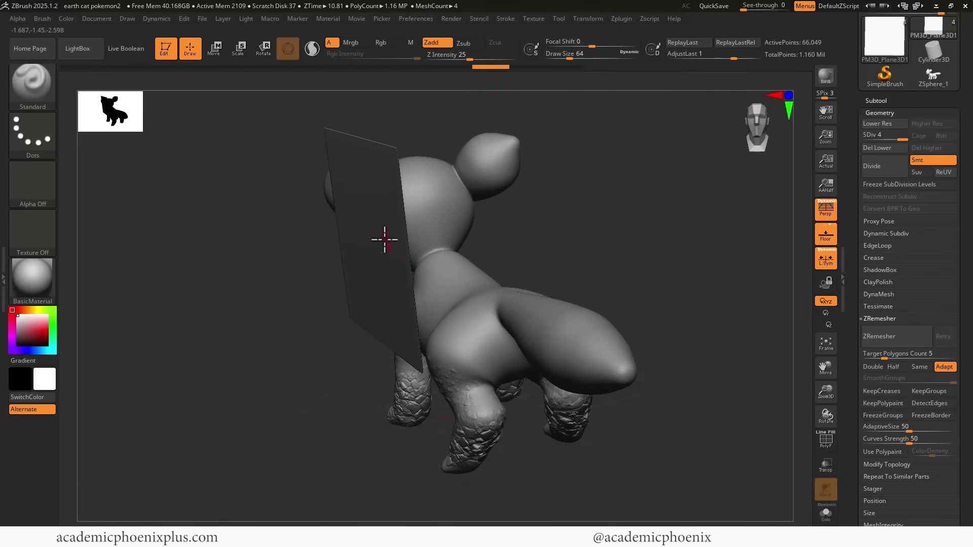
left_click_drag(657, 214, 373, 241)
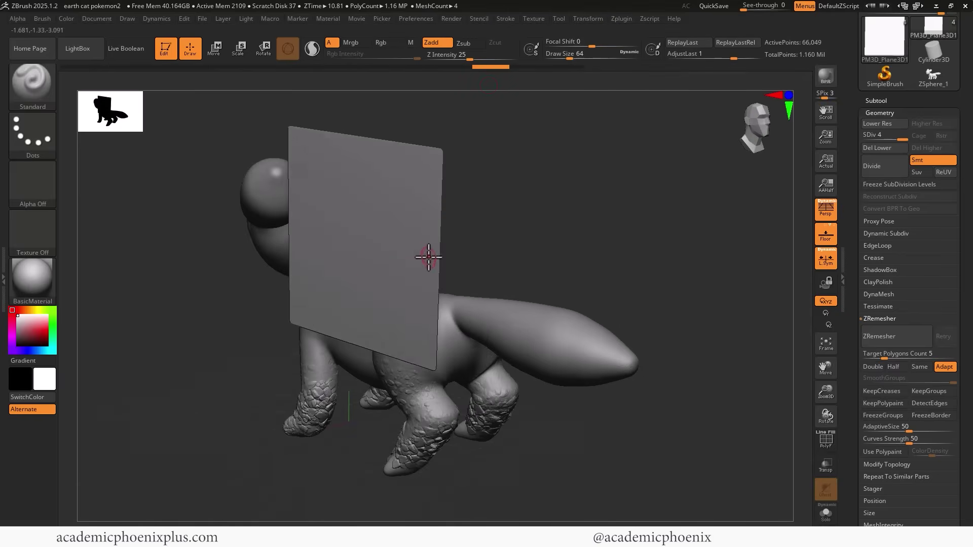
left_click(620, 21)
left_click(591, 20)
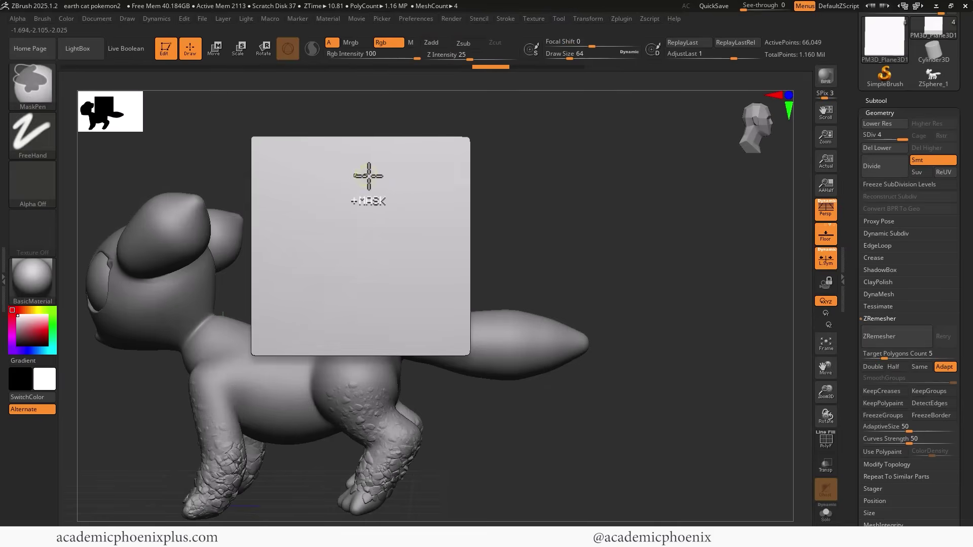
- Paint a symmetrical, filled leaf-shaped mask in the middle of the plane with the MaskPen brush at draw size 100
mouse_move(367, 174)
left_mouse_down("ctrl")
mouse_move(365, 157)
mouse_move(390, 184)
mouse_move(403, 252)
mouse_move(358, 296)
left_mouse_up("ctrl")
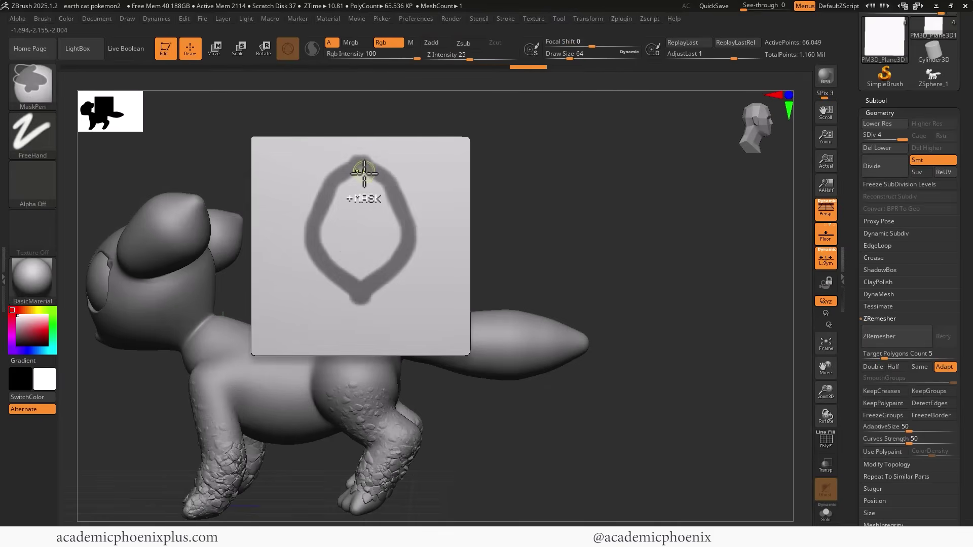
mouse_move(361, 174)
left_mouse_down("ctrl")
mouse_move(330, 202)
mouse_move(330, 256)
mouse_move(350, 254)
left_mouse_up("ctrl")
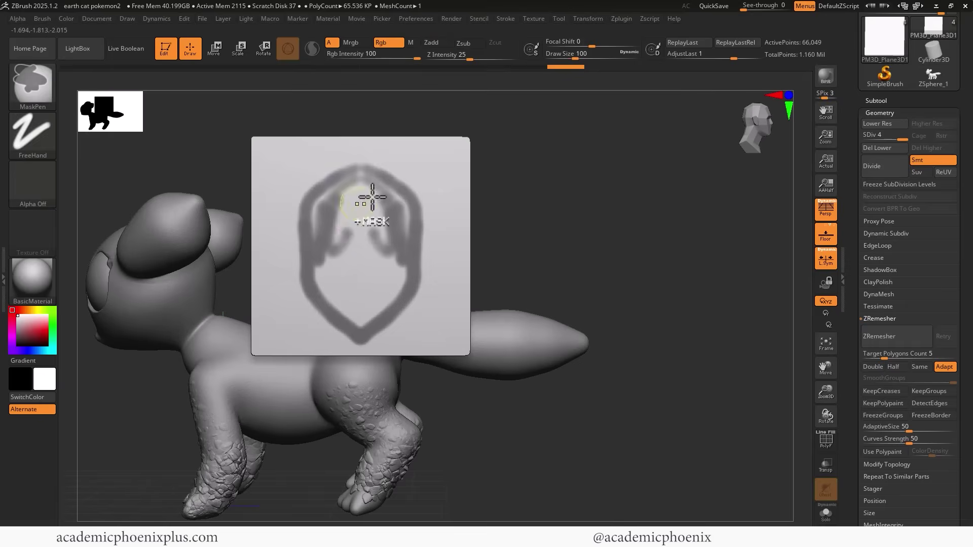
mouse_move(368, 200)
left_mouse_down("ctrl")
mouse_move(357, 207)
mouse_move(355, 196)
mouse_move(312, 228)
mouse_move(324, 289)
mouse_move(369, 315)
mouse_move(353, 267)
left_mouse_up("ctrl")
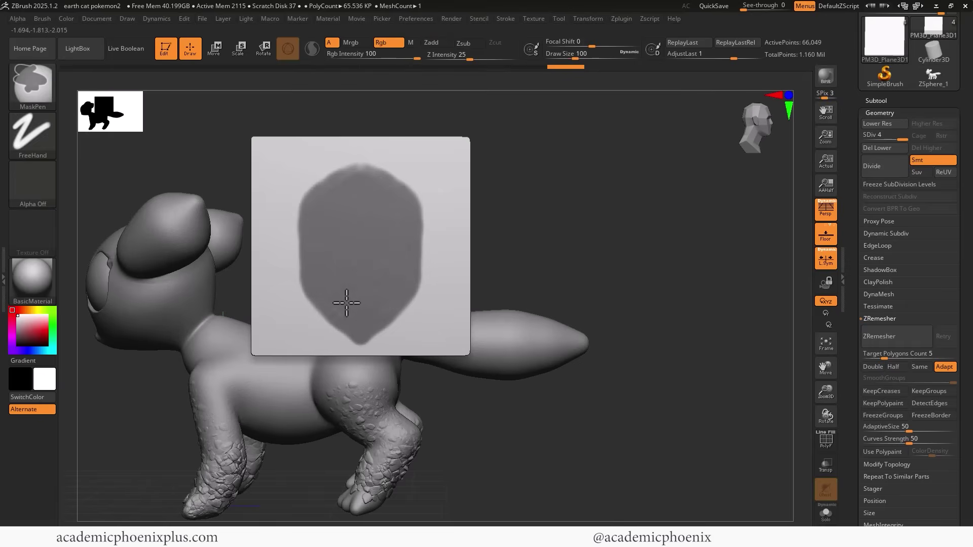
left_click_drag(347, 303, 354, 315, "ctrl")
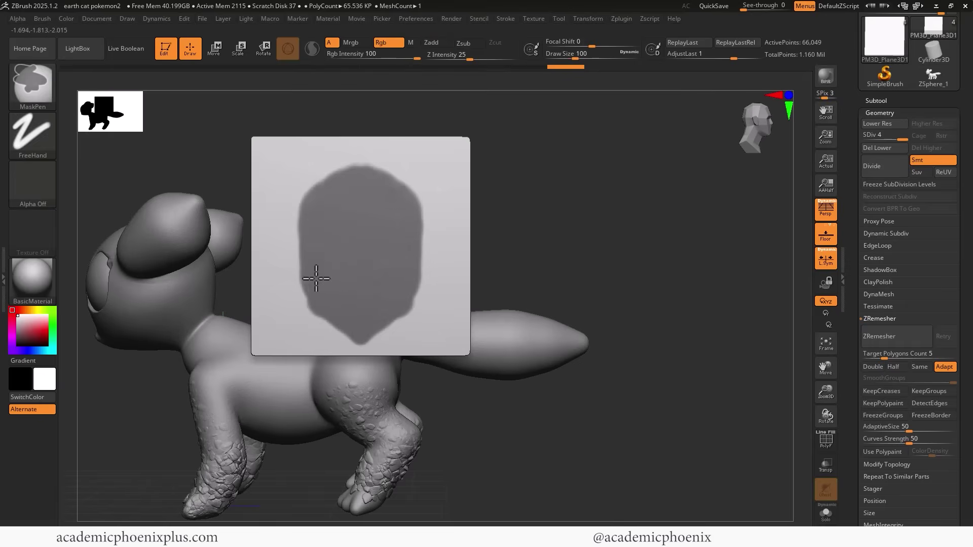
mouse_move(316, 278)
left_mouse_down("ctrl")
mouse_move(354, 330)
mouse_move(428, 321)
left_mouse_up("ctrl")
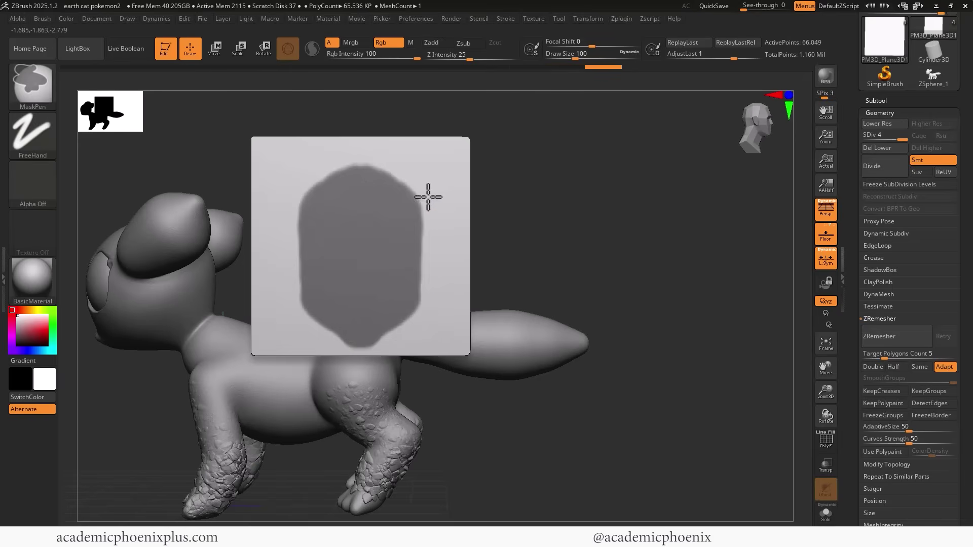
- Refine the plane's mask into a smooth teardrop leaf, rounded at the top and tapering to a point at the bottom
mouse_move(428, 196)
left_mouse_down("ctrl+alt")
mouse_move(387, 310)
mouse_move(437, 275)
mouse_move(426, 267)
mouse_move(439, 217)
mouse_move(365, 159)
mouse_move(322, 202)
mouse_move(326, 252)
mouse_move(360, 305)
left_mouse_up("ctrl+alt")
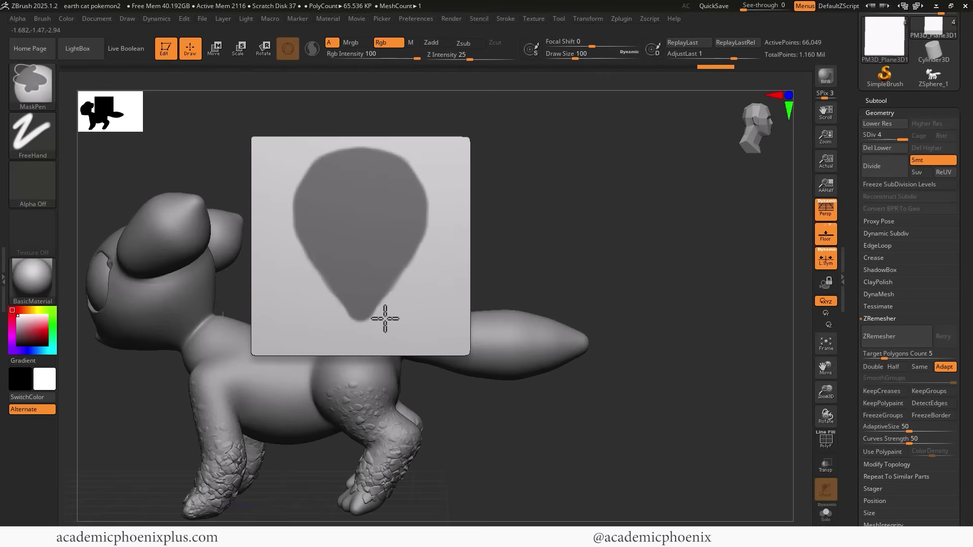
key("ctrl")
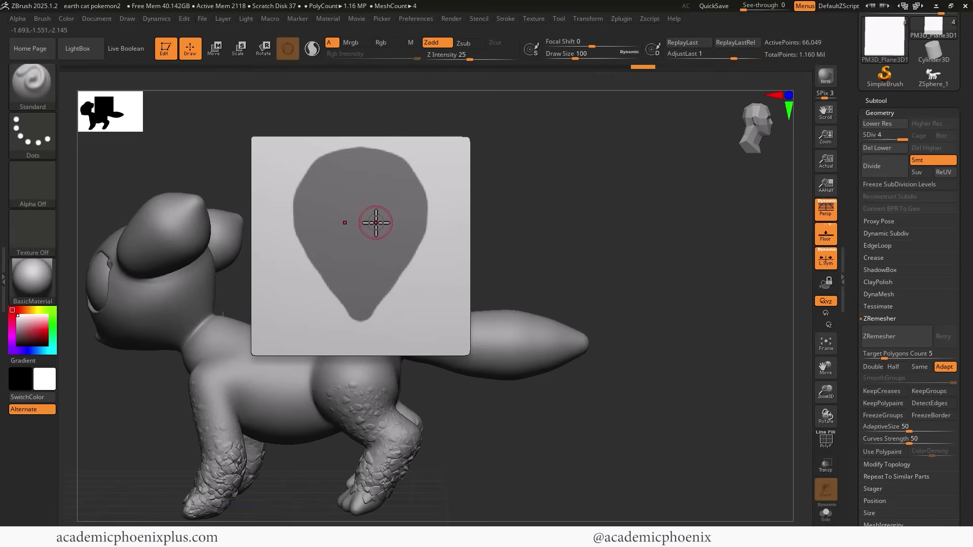
key("ctrl")
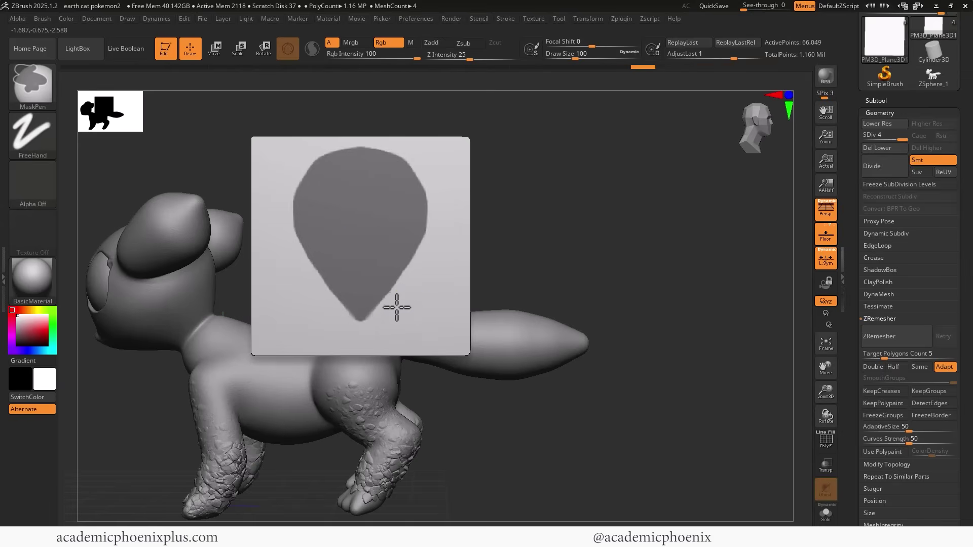
key("ctrl")
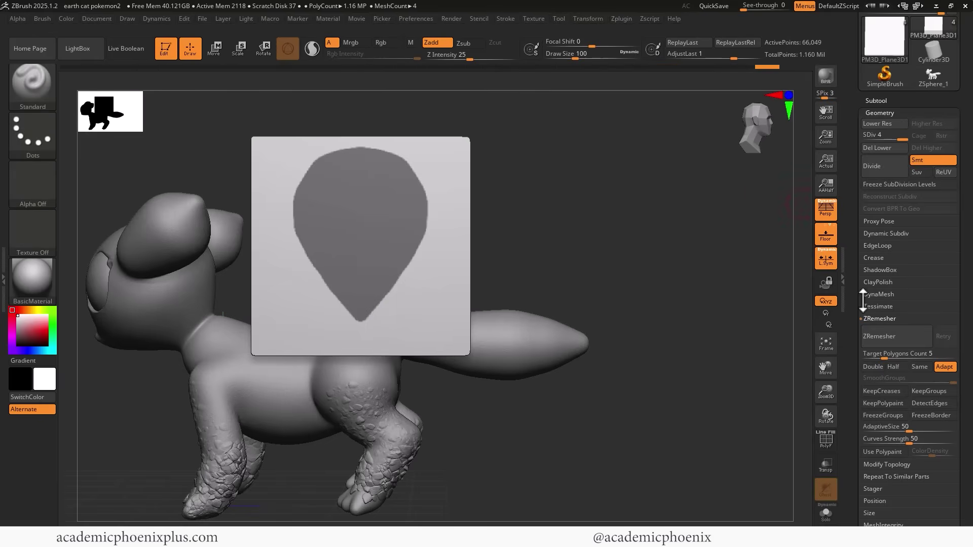
- Preview an extraction of the masked leaf shape at thickness 0.02 and inspect its thickness from the side and back
left_click(877, 100)
left_click_drag(857, 133, 852, 47)
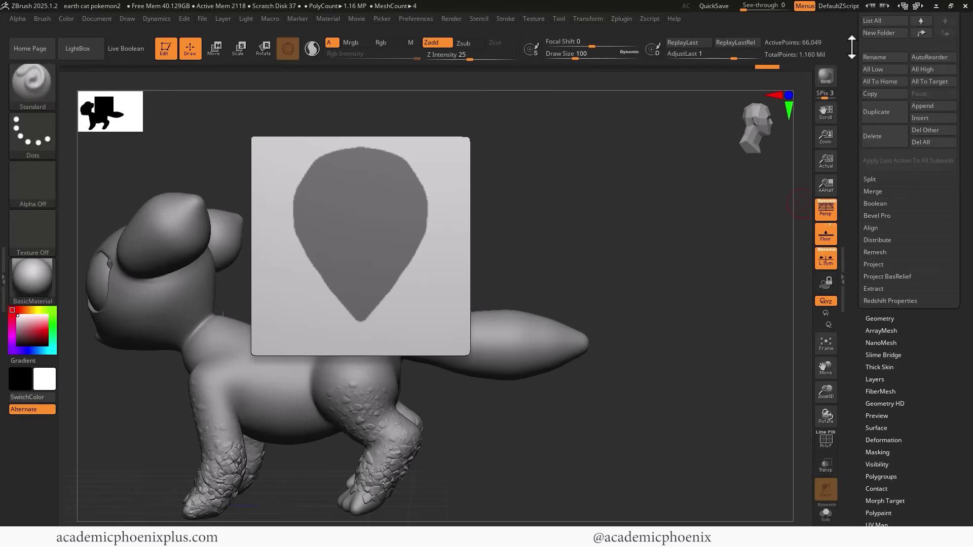
left_click(873, 289)
left_click_drag(717, 284, 752, 298)
left_click(888, 311)
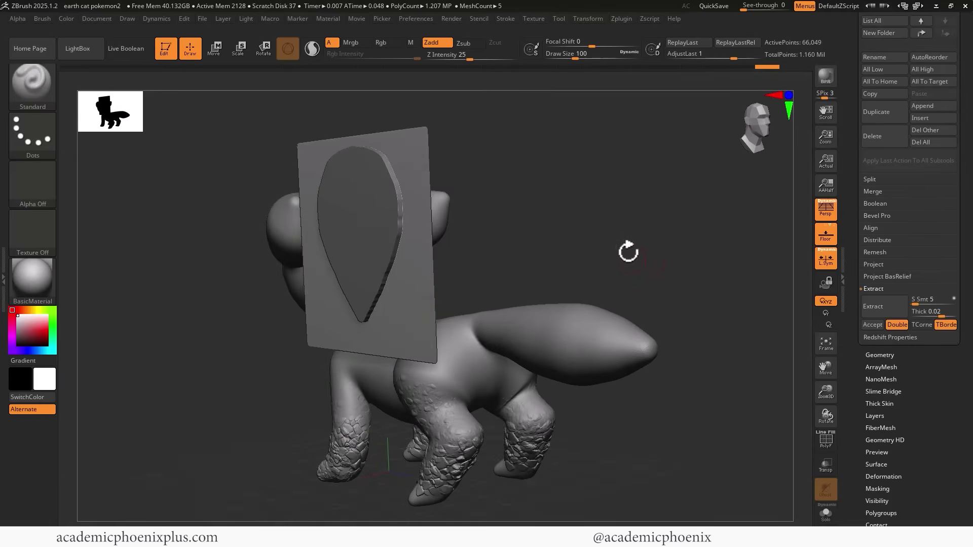
left_click_drag(628, 252, 845, 334)
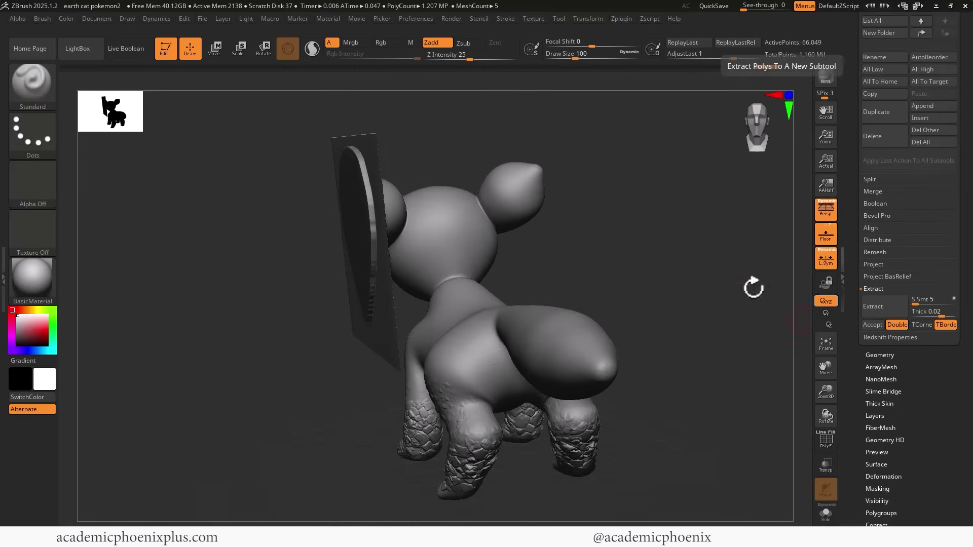
left_click_drag(753, 284, 671, 282)
- Set the extraction thickness to 0.01, extract the masked leaf shape again and accept it as a new subtool
left_click(872, 306)
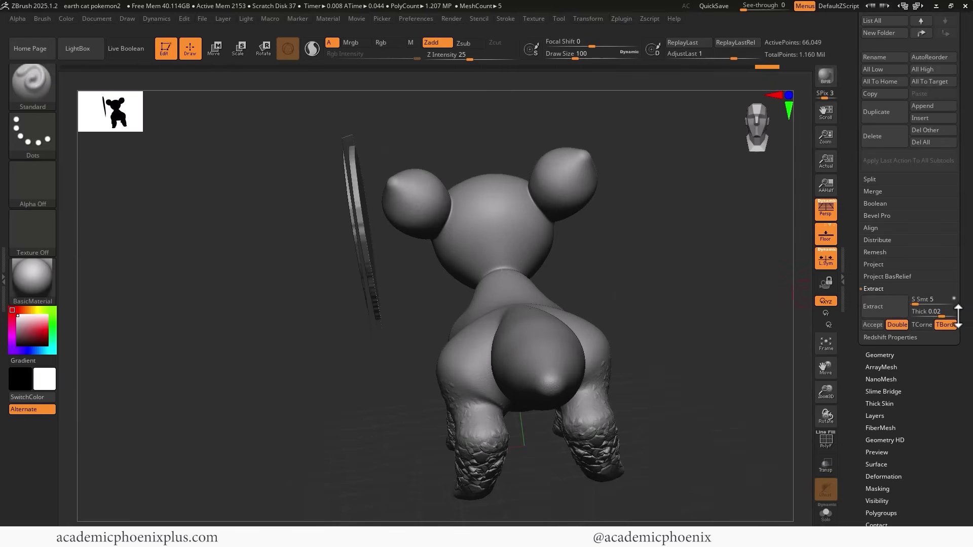
left_click_drag(932, 312, 938, 312)
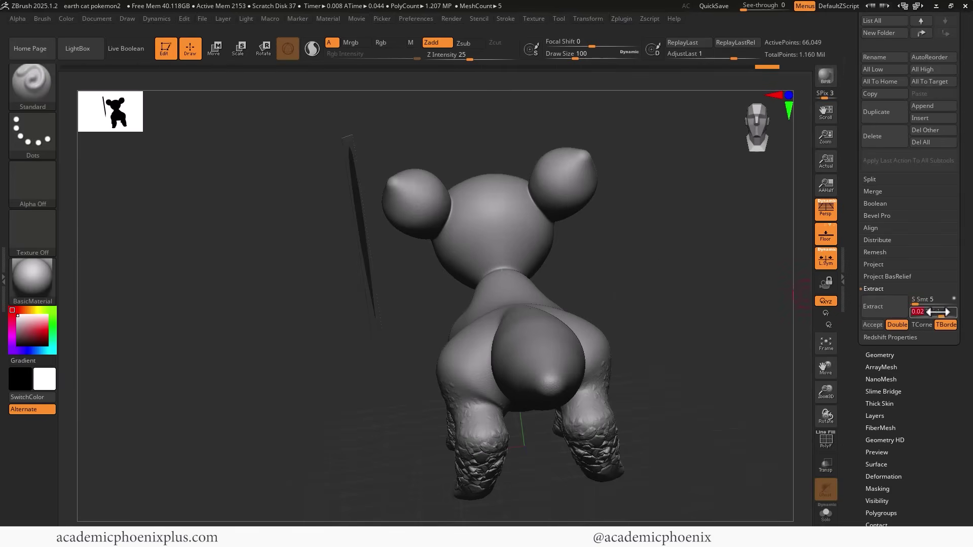
type("0.01")
left_click(884, 305)
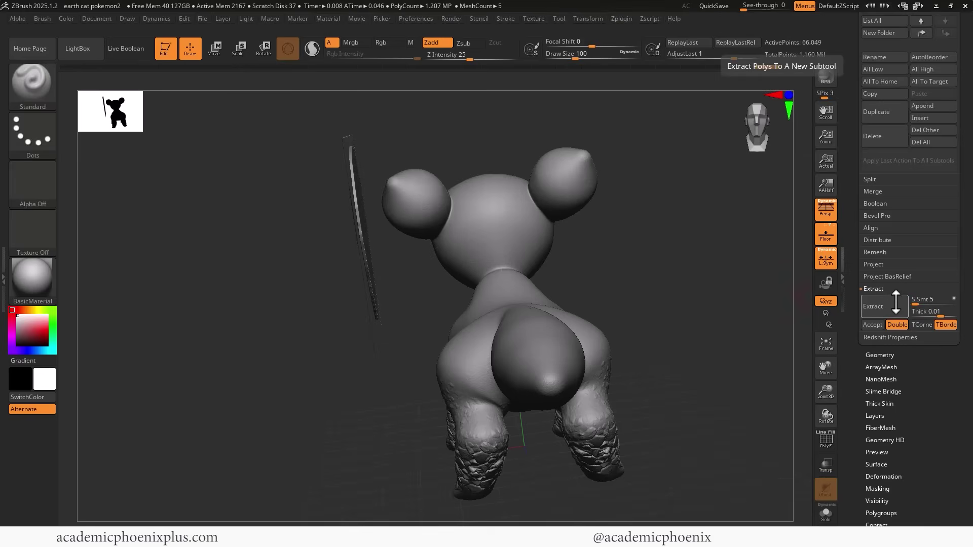
left_click(873, 326)
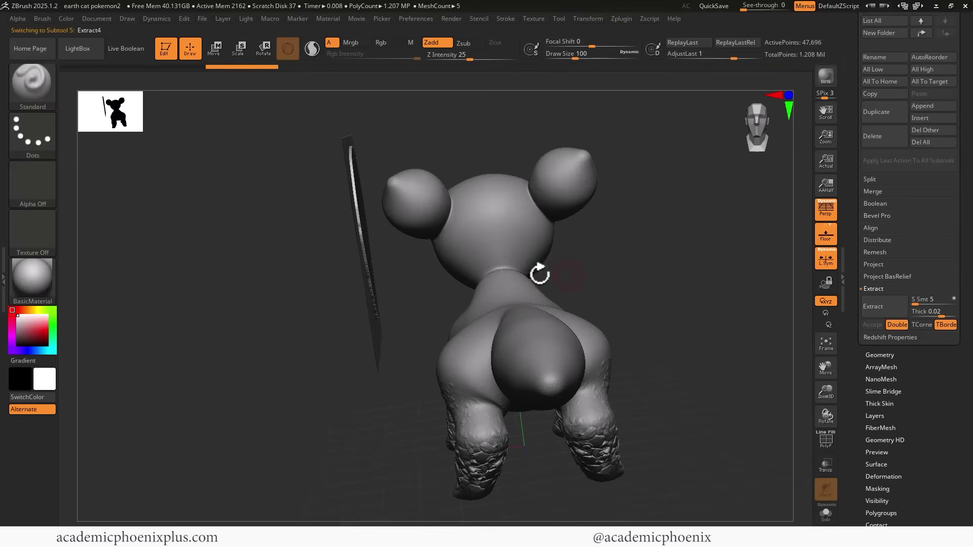
- Clear the mask on the extracted leaf and hide the original plane subtool
left_click_drag(600, 253, 678, 239)
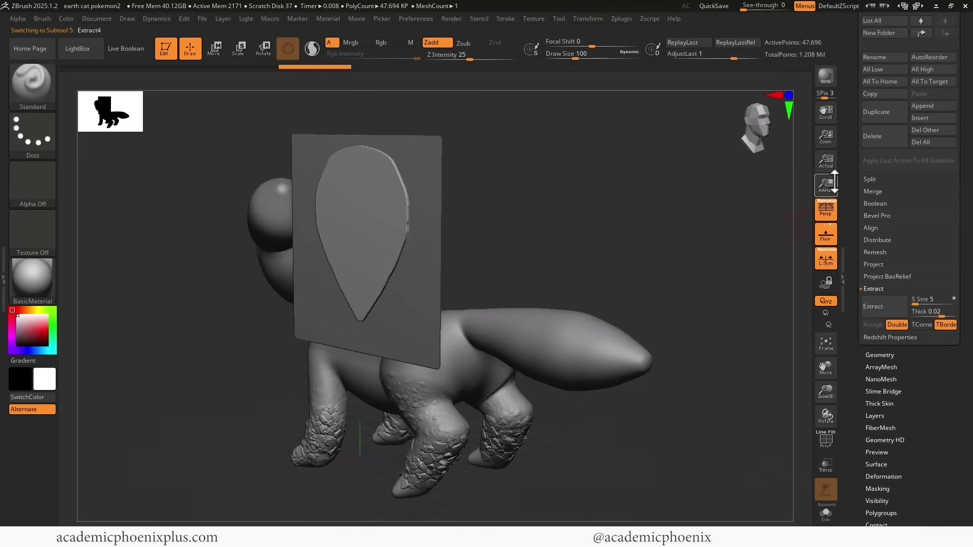
left_click_drag(847, 156, 841, 207)
left_click_drag(611, 163, 673, 225, "ctrl")
left_click_drag(840, 179, 839, 218)
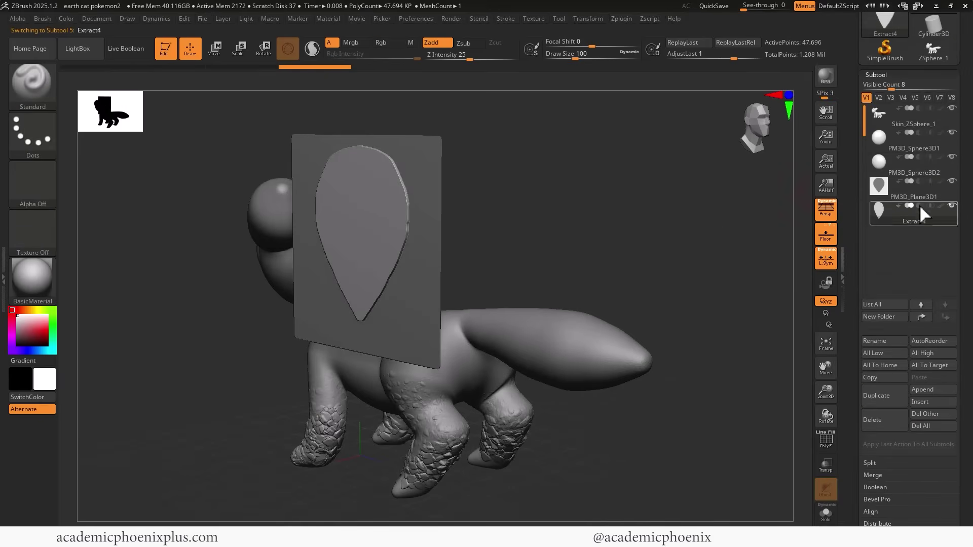
left_click(954, 181)
left_click_drag(757, 202, 593, 211)
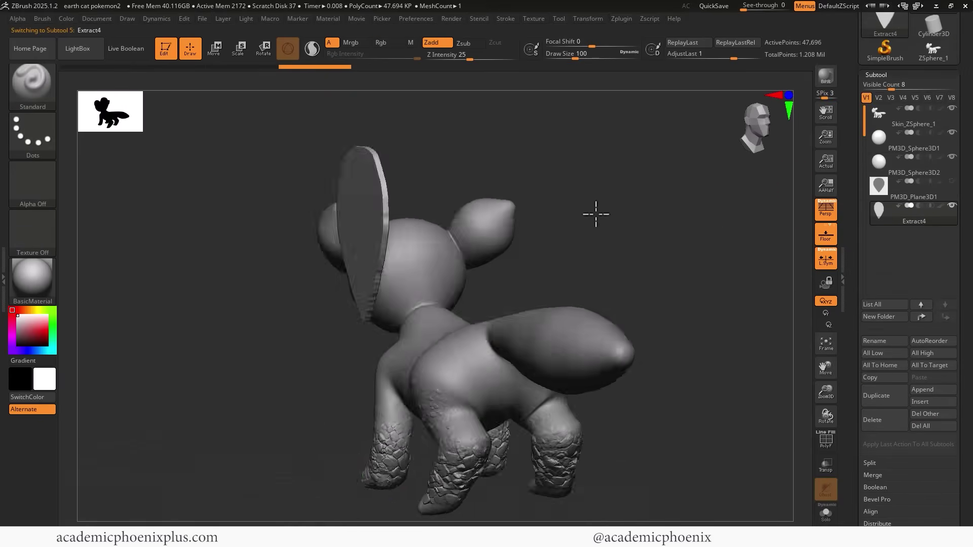
- Show the polyframe on the extracted leaf and remesh it with ZRemesher set to Half
scroll(593, 211, "up", 5)
left_click(828, 440)
left_click_drag(573, 250, 491, 184)
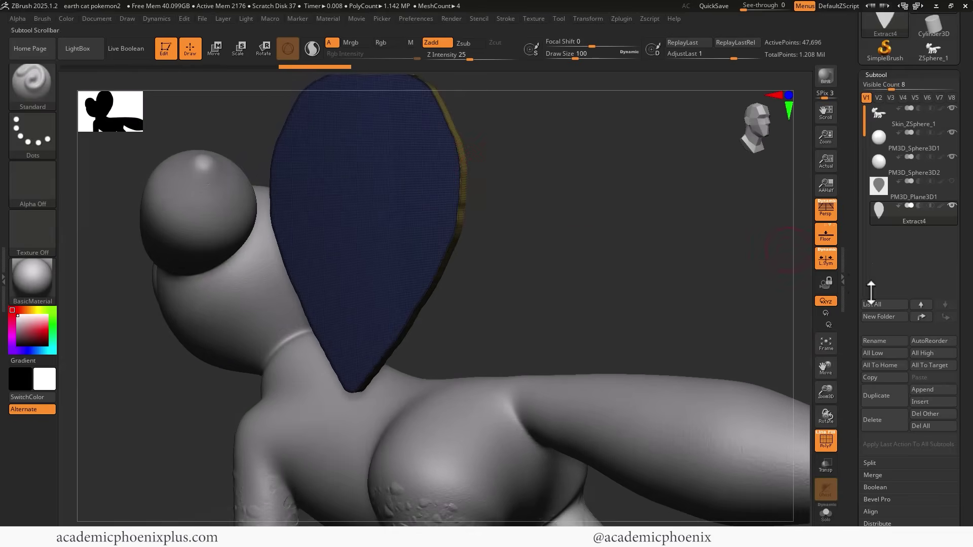
scroll(853, 328, "down", 10)
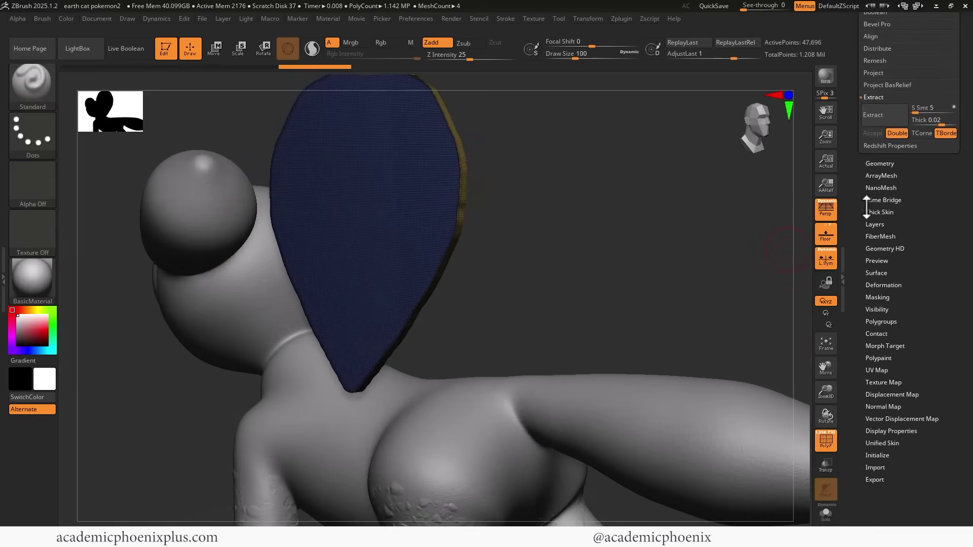
left_click(882, 160)
left_click(887, 235)
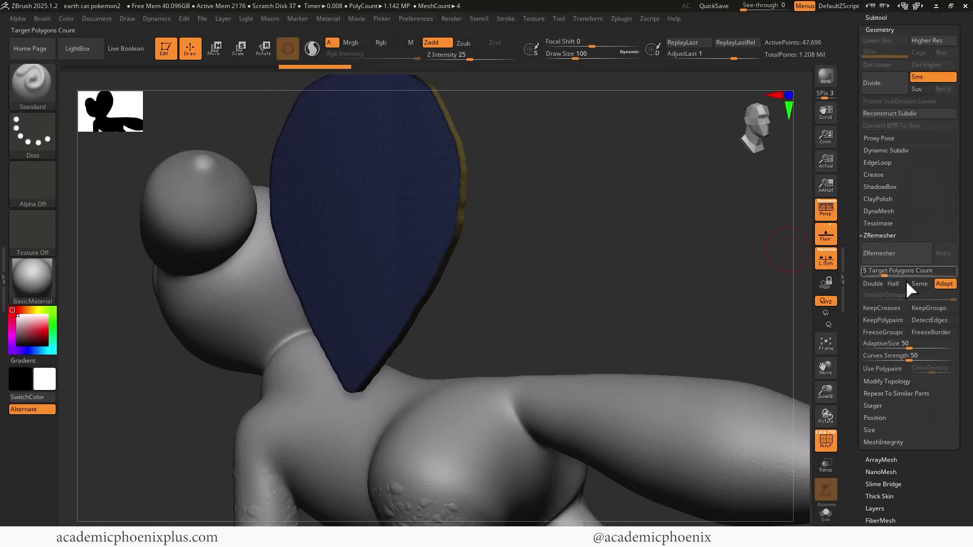
left_click(895, 283)
left_click(905, 254)
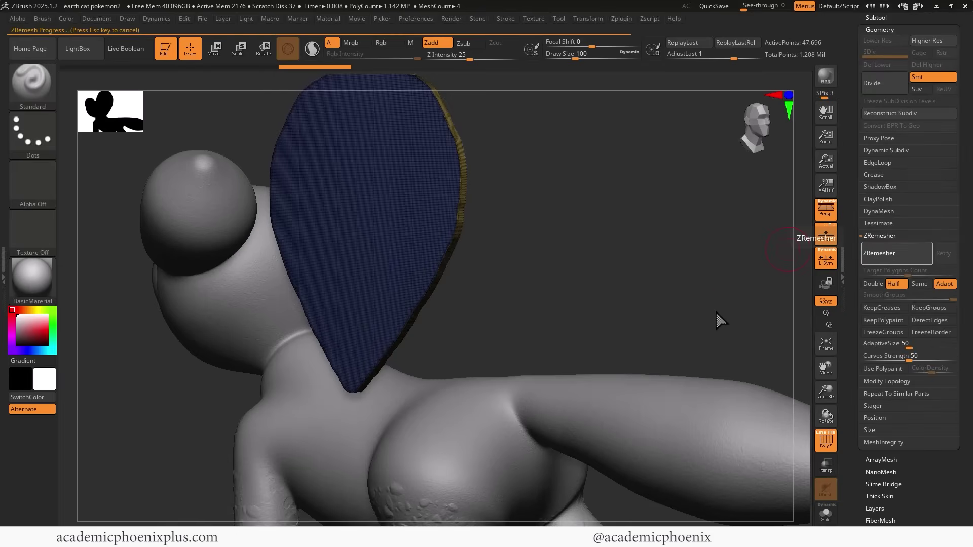
left_click_drag(667, 184, 669, 241)
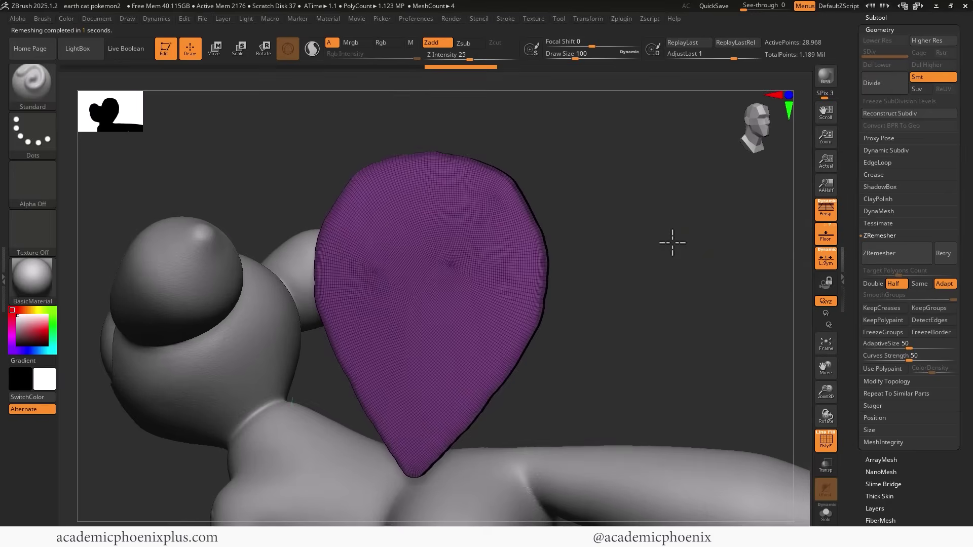
- Repeat ZRemesher at Half on the leaf until its mesh is down to about 2,000 points
left_click(908, 262)
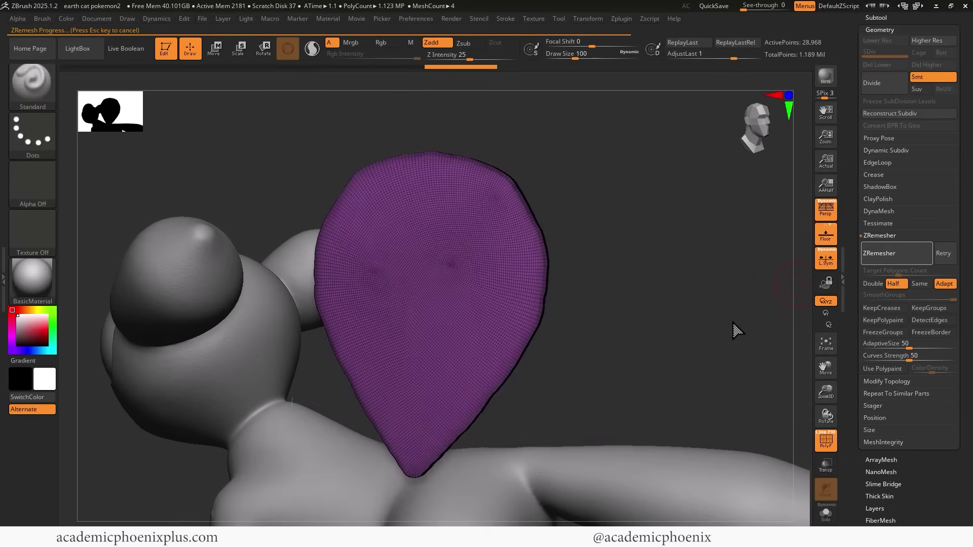
left_click_drag(738, 305, 708, 278)
left_click(901, 261)
left_click_drag(760, 307, 731, 266)
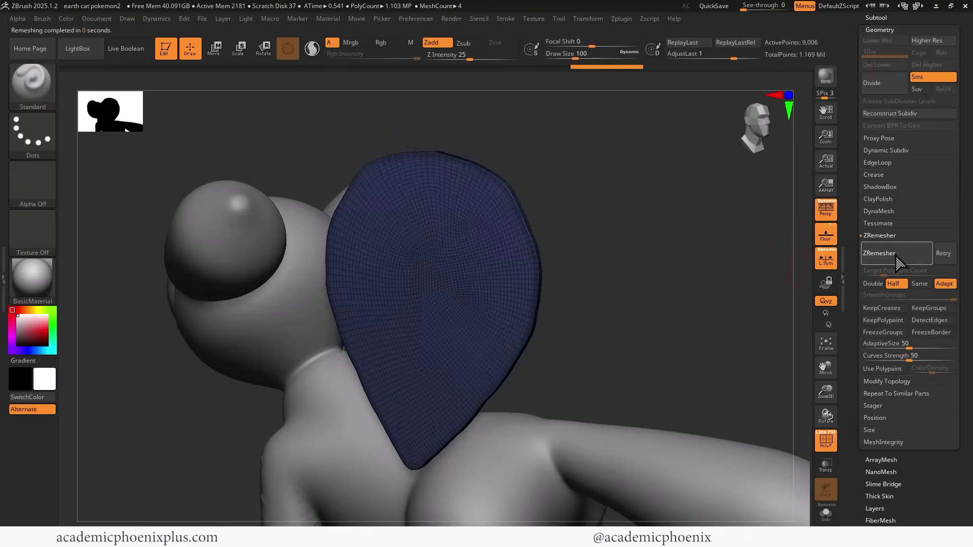
left_click(887, 258)
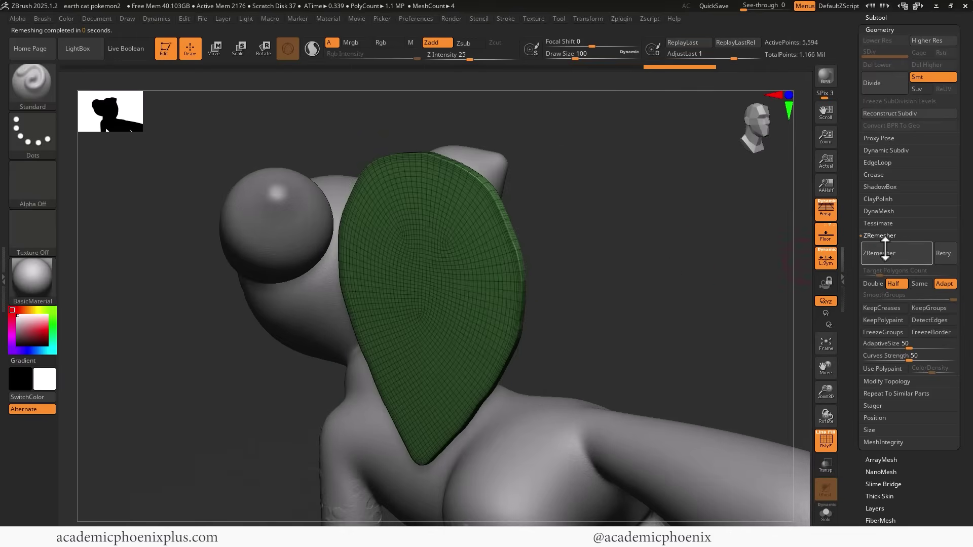
left_click(886, 252)
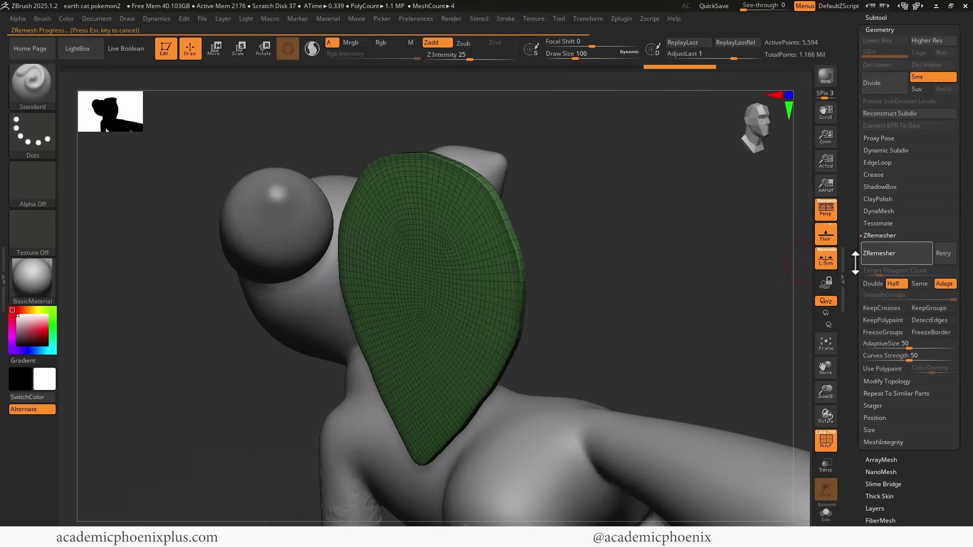
left_click(890, 252)
left_click_drag(782, 267, 588, 234)
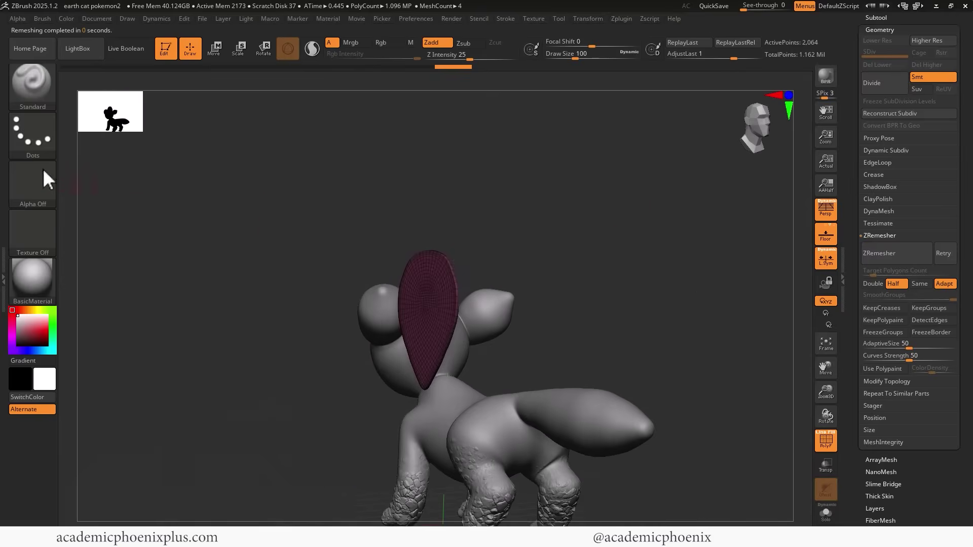
- Switch to the Move brush and enlarge its draw size to about 492
left_click(33, 84)
key("m")
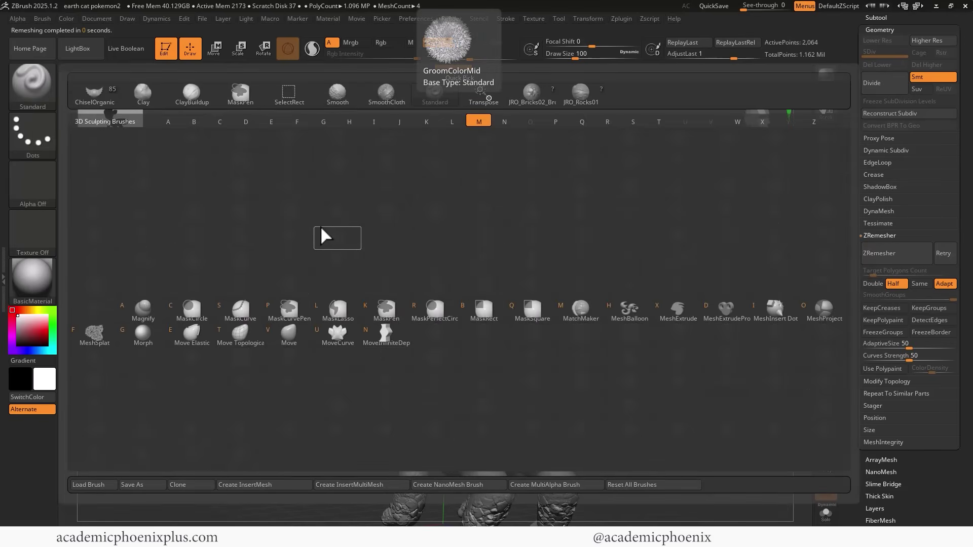
left_click(289, 332)
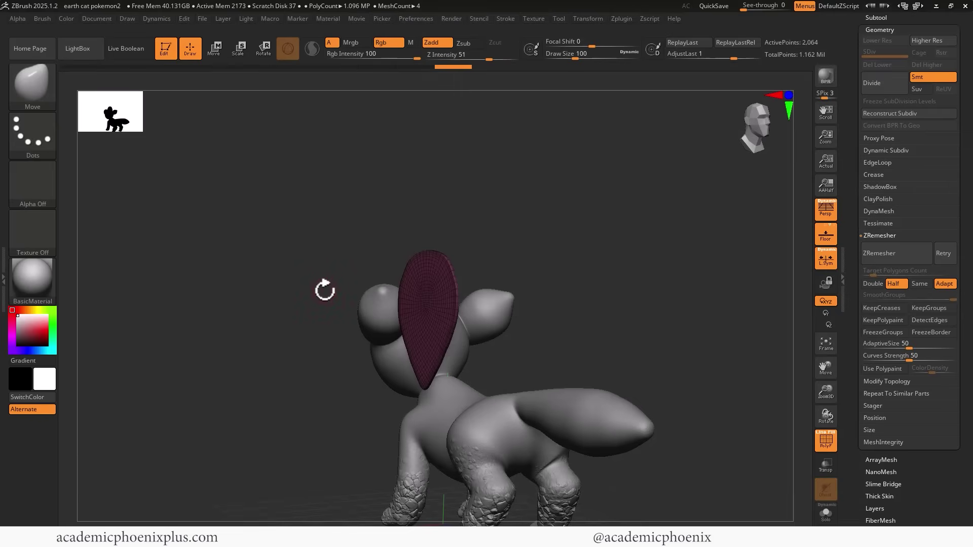
key("bracketleft")
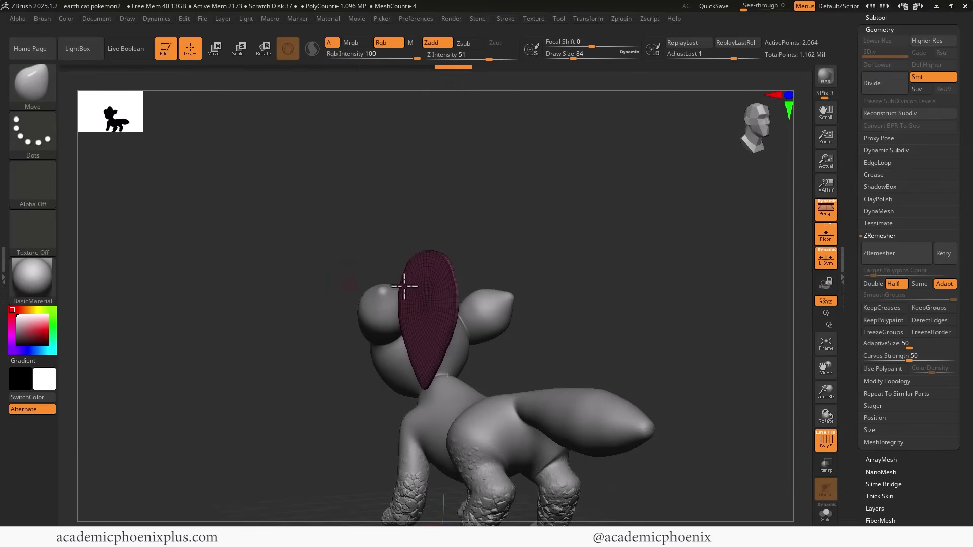
key("space")
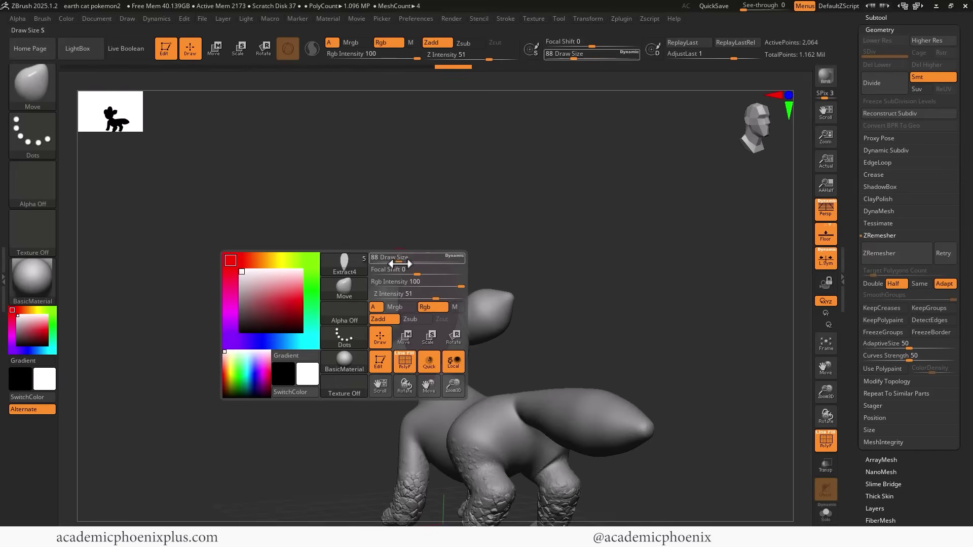
left_click_drag(399, 262, 417, 261)
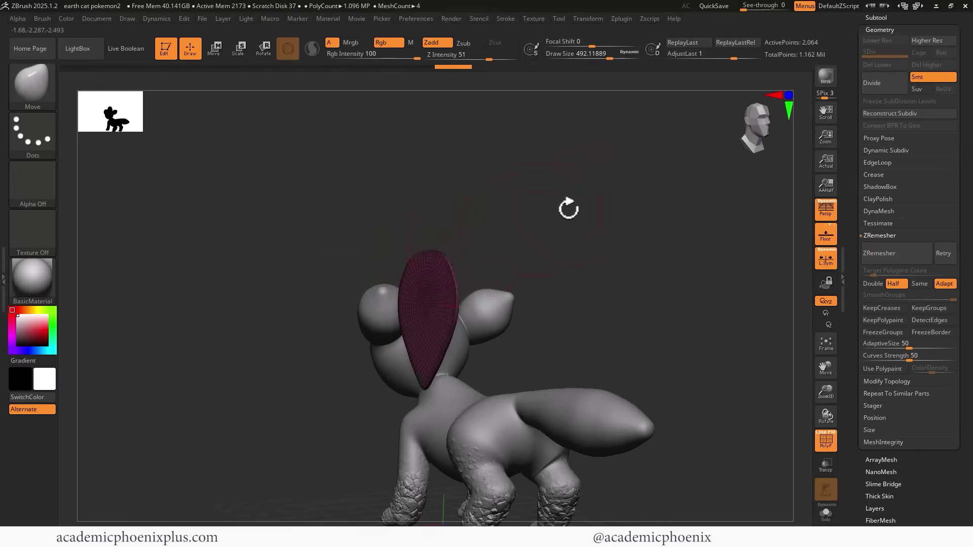
- Bend the flat leaf into a curved, cupped shape by pulling its middle, edges and tip with the Move brush
mouse_move(568, 206)
left_mouse_down()
mouse_move(577, 206)
mouse_move(550, 226)
left_mouse_up()
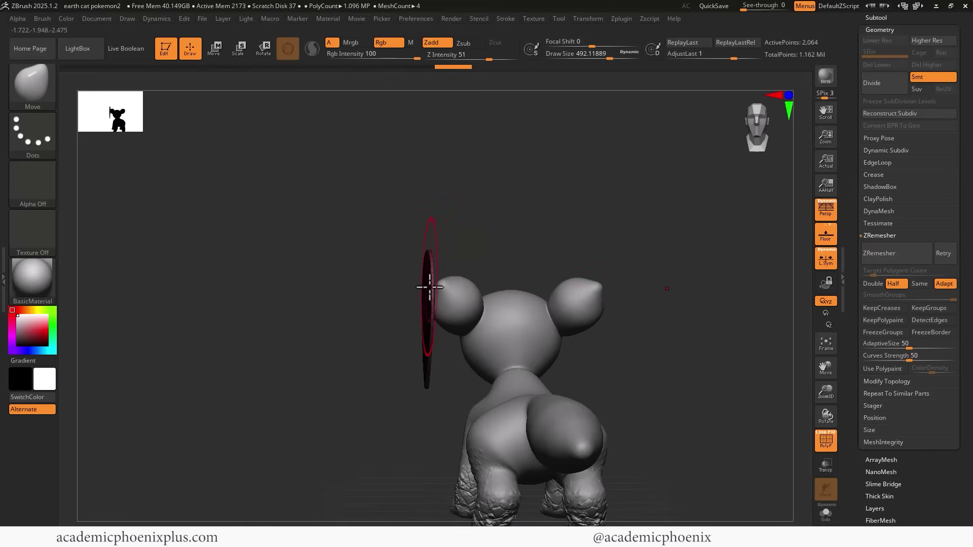
left_click_drag(436, 289, 547, 259)
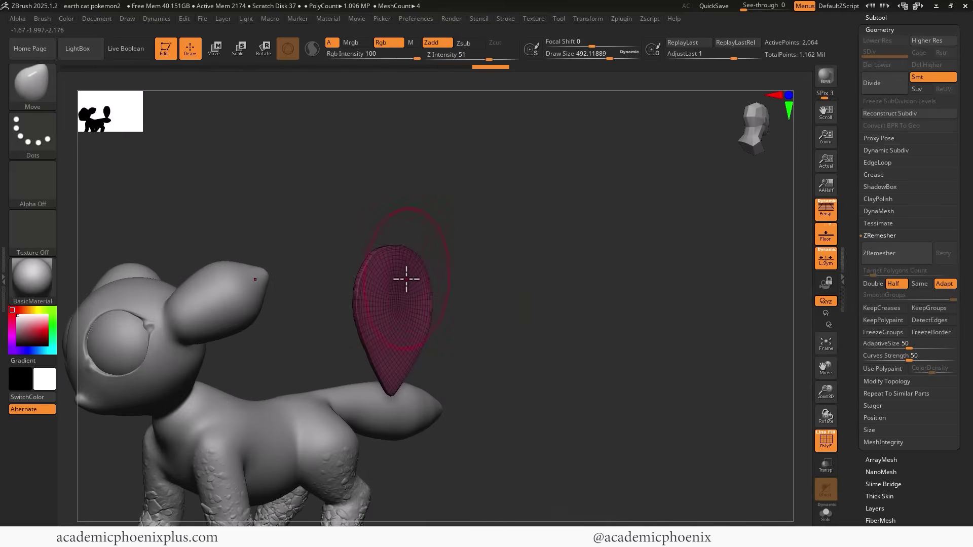
left_click_drag(414, 286, 409, 294)
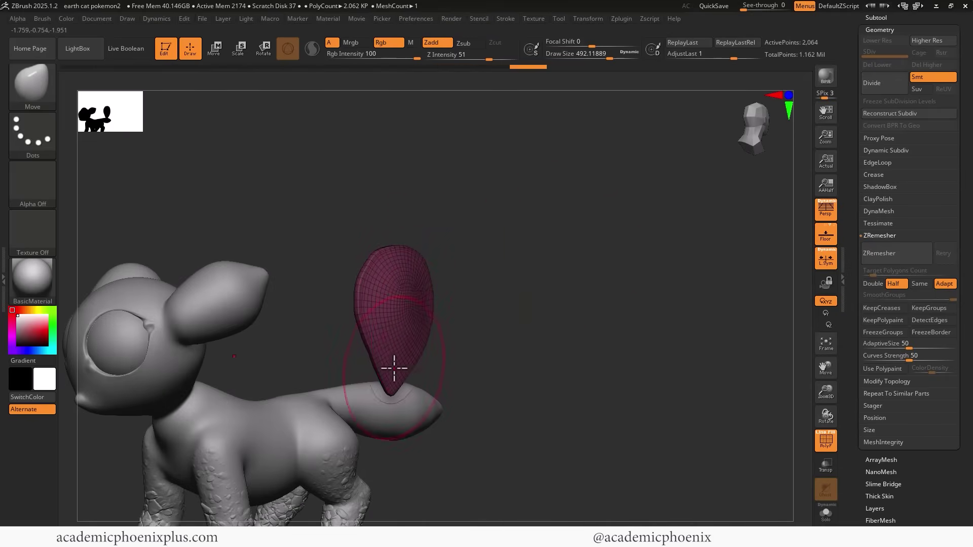
left_click_drag(393, 369, 501, 373)
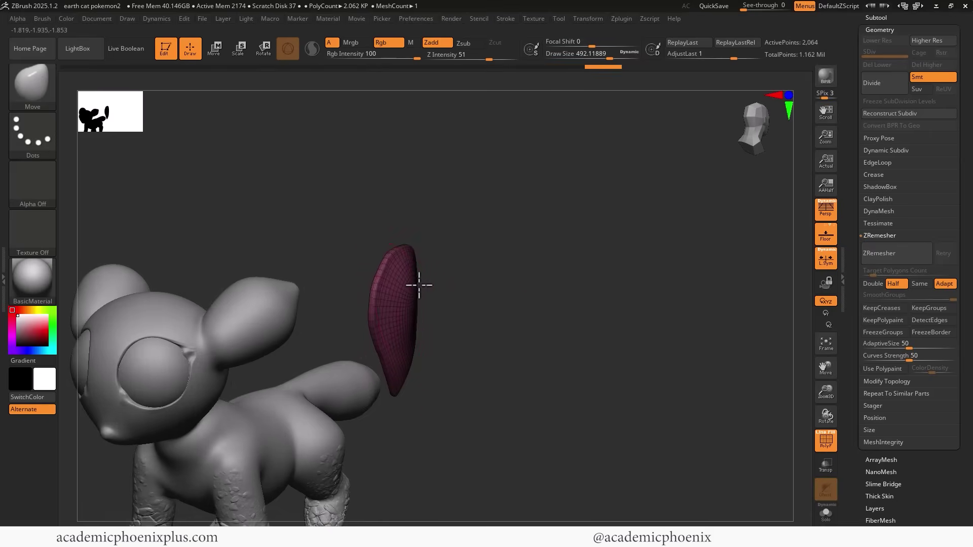
left_click_drag(419, 286, 420, 286)
left_click_drag(357, 309, 370, 290)
mouse_move(389, 417)
left_mouse_down()
mouse_move(377, 298)
mouse_move(383, 308)
left_mouse_up()
mouse_move(549, 148)
left_mouse_down()
mouse_move(561, 98)
mouse_move(553, 220)
mouse_move(431, 276)
left_mouse_up()
left_click_drag(355, 298, 325, 359)
mouse_move(387, 348)
left_mouse_down()
mouse_move(430, 314)
mouse_move(388, 295)
left_mouse_up()
- Reduce the Move brush's draw size to about 223 and shape the leaf with a central fold, wavy edges and a notched upper end
key("space")
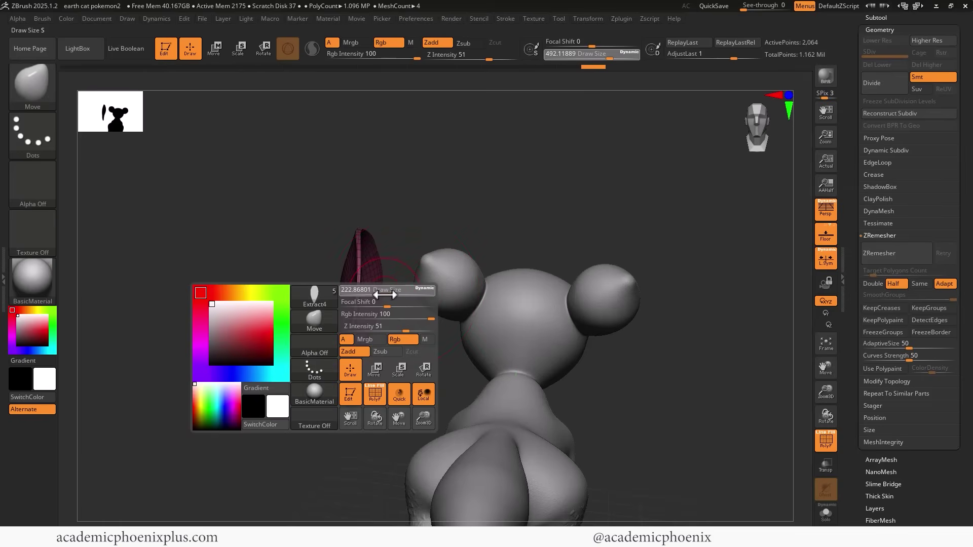
left_click_drag(437, 189, 472, 184)
left_click_drag(398, 287, 289, 278)
left_click_drag(420, 359, 333, 308)
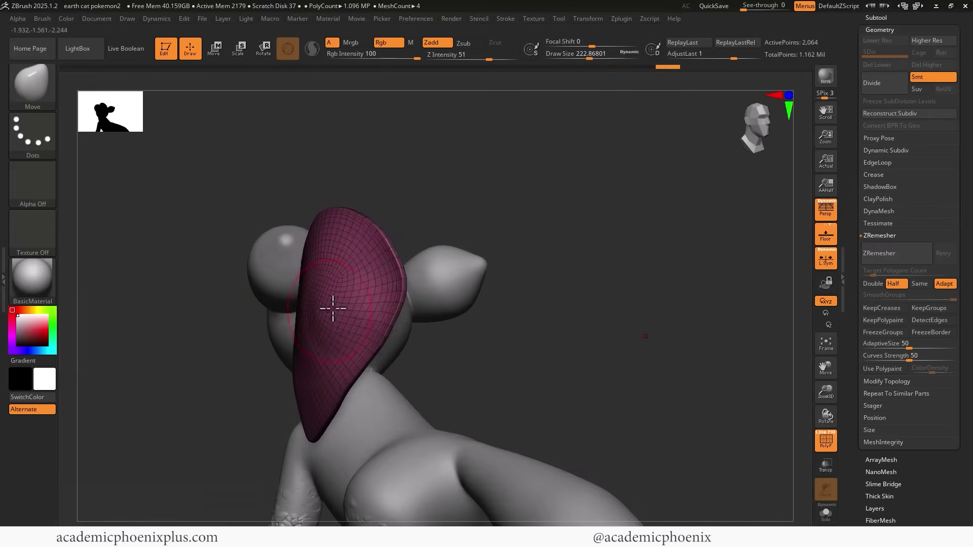
left_click_drag(408, 286, 428, 272)
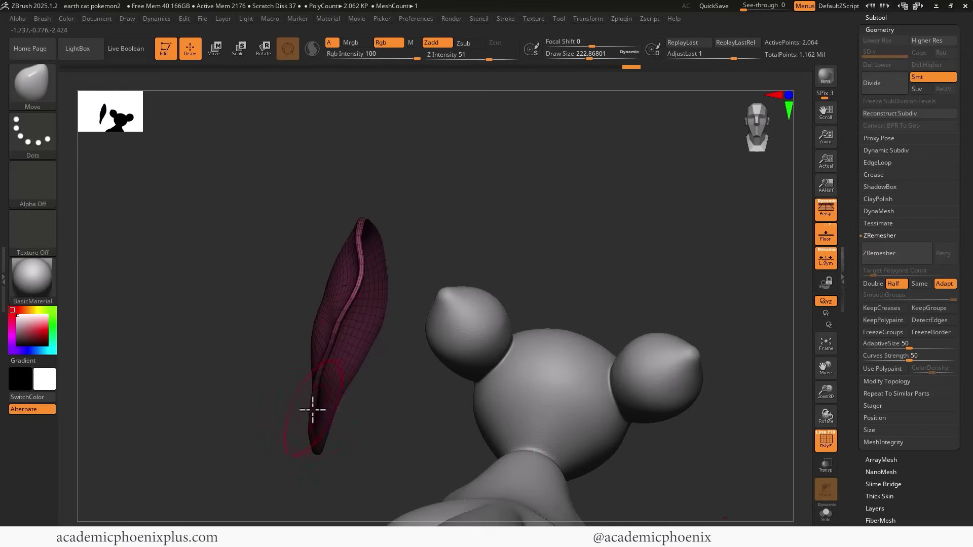
left_click_drag(405, 403, 389, 318)
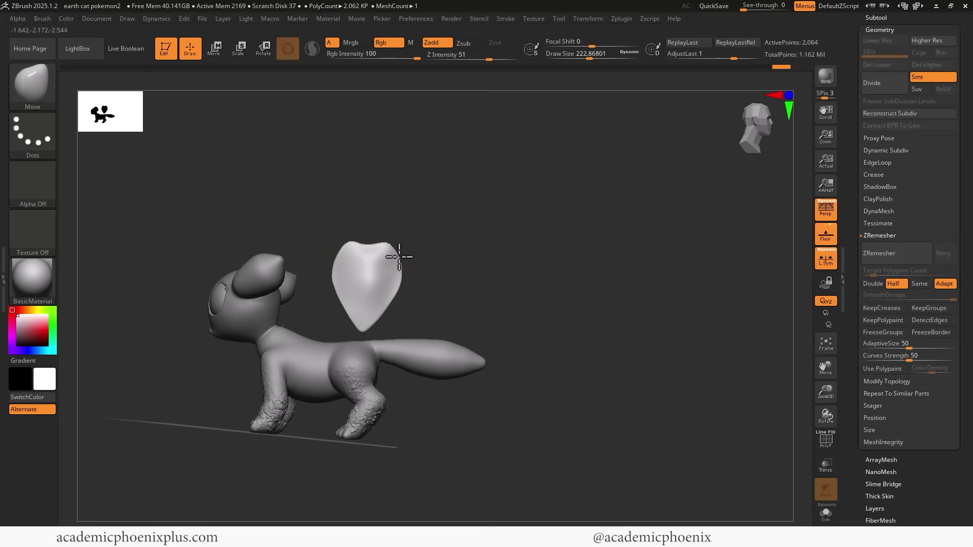
- Bring up the transform gizmo for the leaf and reposition its pivot at the leaf's notched upper end
left_click_drag(456, 248, 531, 230)
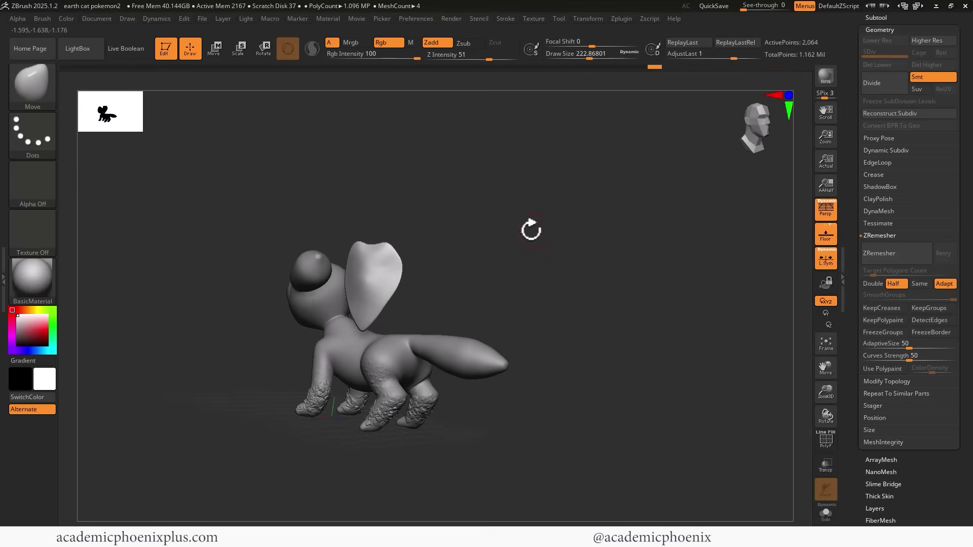
key("w")
left_click_drag(441, 257, 452, 262)
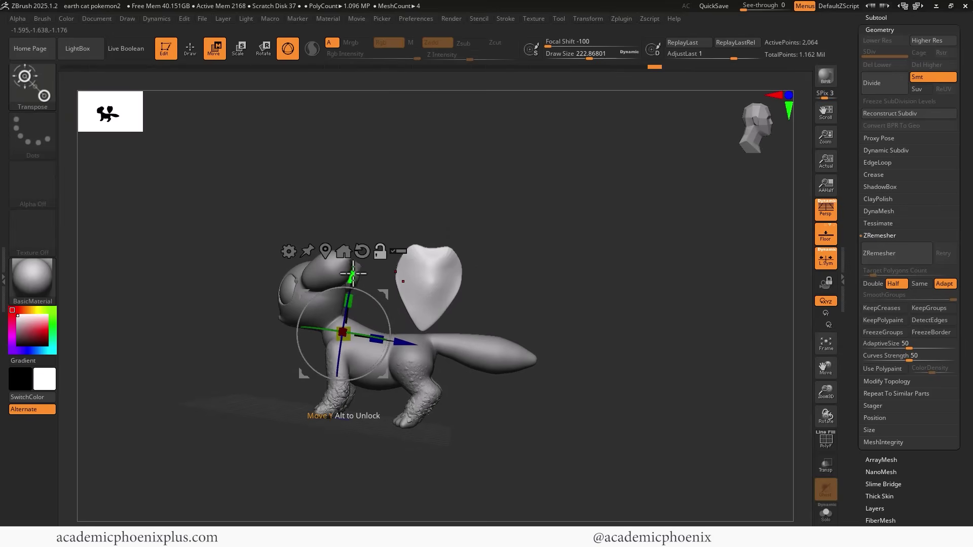
left_click(361, 250)
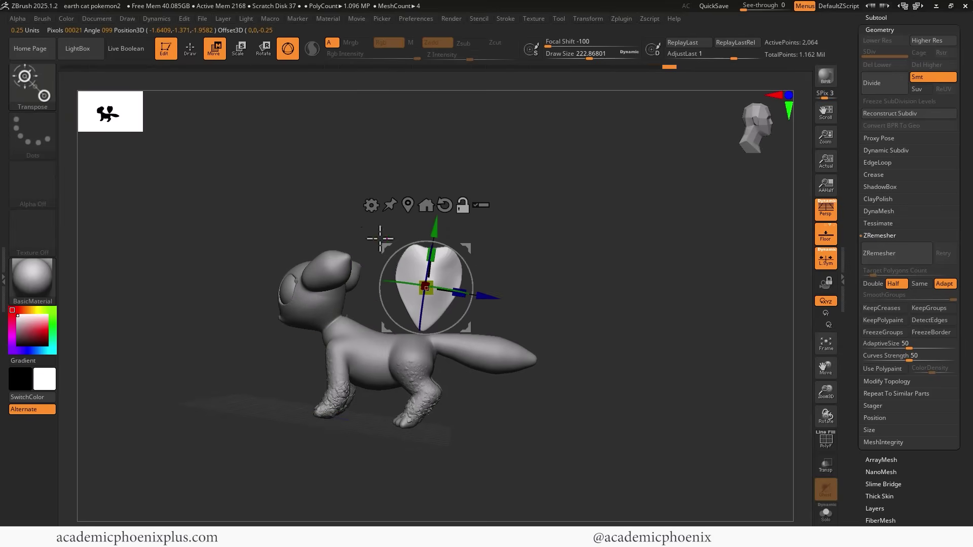
left_click(427, 208)
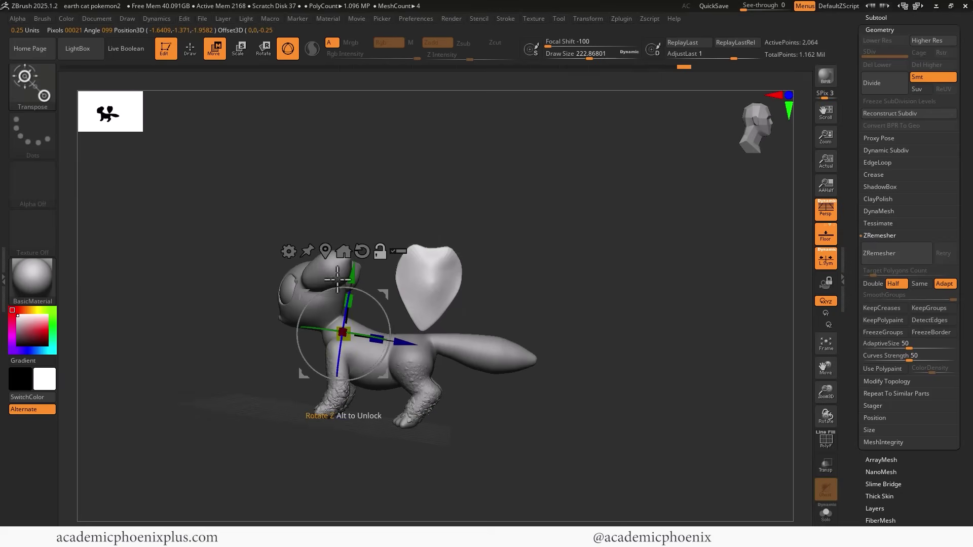
left_click(354, 250)
left_click_drag(433, 228, 439, 197, "alt")
- Lower the leaf to the creature's neck height and scale it down uniformly to a small collar leaf
left_click_drag(565, 228, 527, 223)
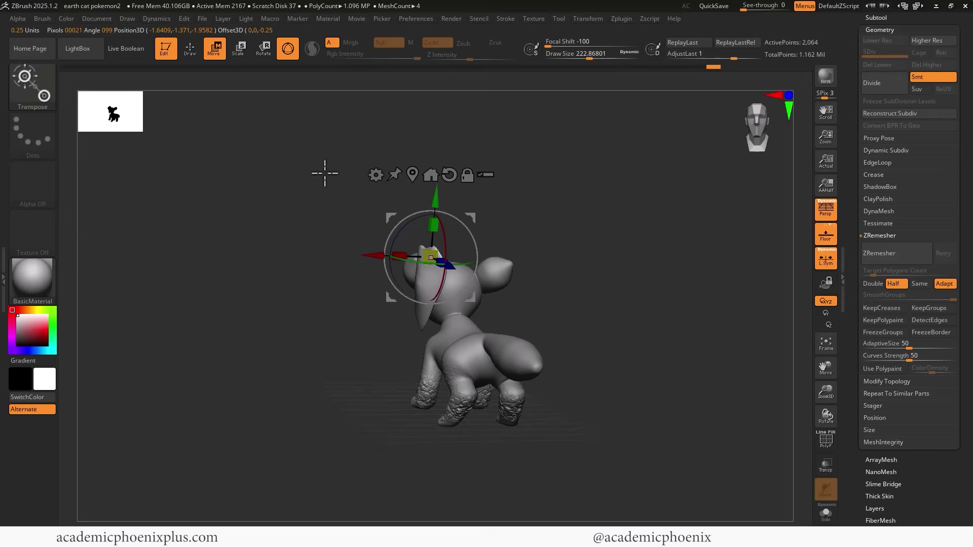
left_click_drag(435, 195, 430, 246)
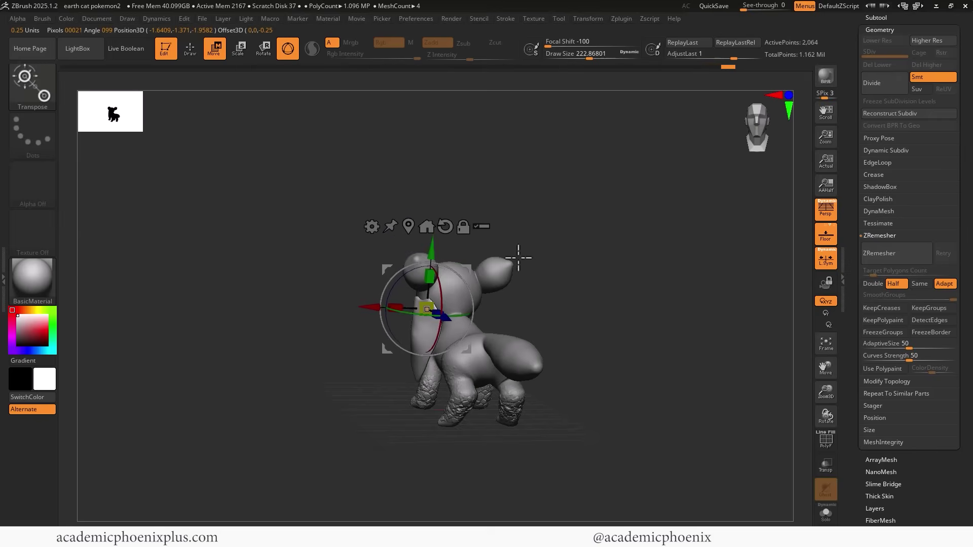
left_click_drag(524, 286, 402, 315)
left_click_drag(346, 292, 336, 301)
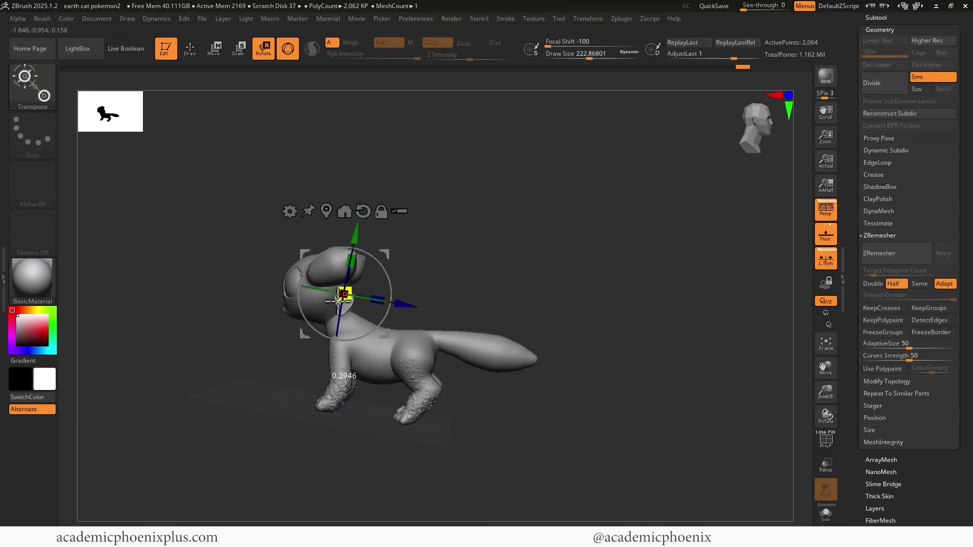
key("f")
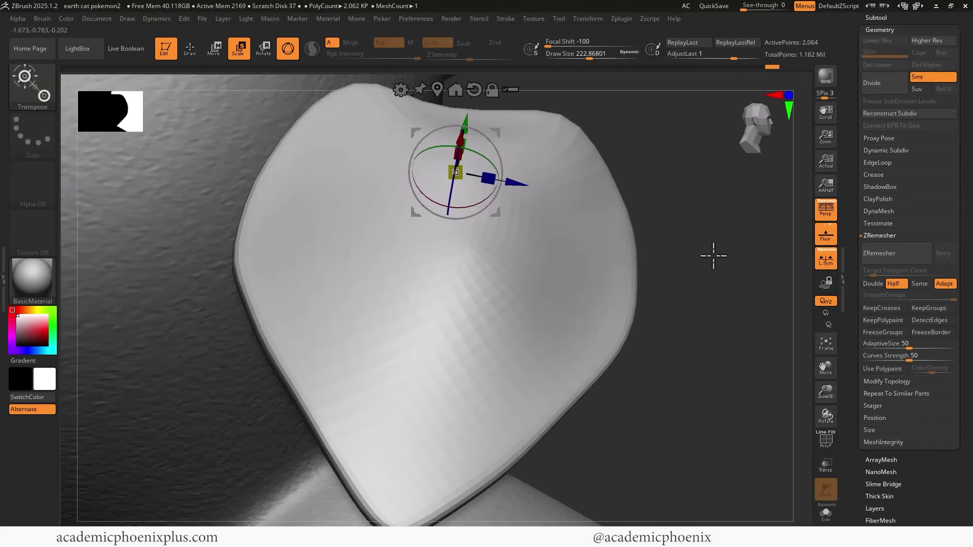
- Rotate the small leaf so it lies nearly flat with its tip pointing away from the head
left_click_drag(714, 256, 651, 178, "alt")
left_click_drag(462, 125, 441, 234)
left_click_drag(439, 317, 457, 279)
left_click_drag(548, 212, 613, 223)
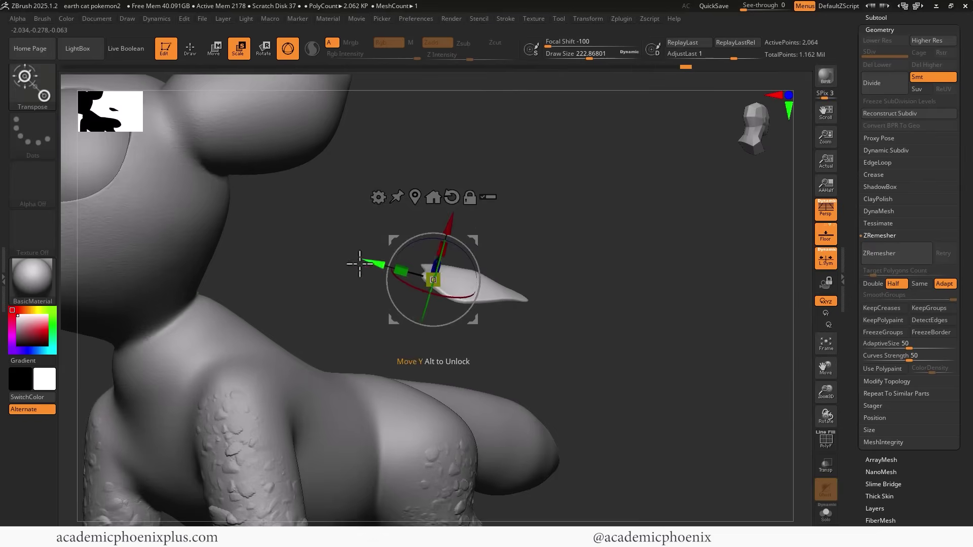
- Move the leaf onto the back of the creature's neck, just behind the head
left_click_drag(360, 263, 155, 202)
left_click_drag(241, 161, 213, 285)
left_click_drag(300, 261, 365, 279)
left_click_drag(258, 310, 354, 256)
left_click_drag(436, 243, 375, 238)
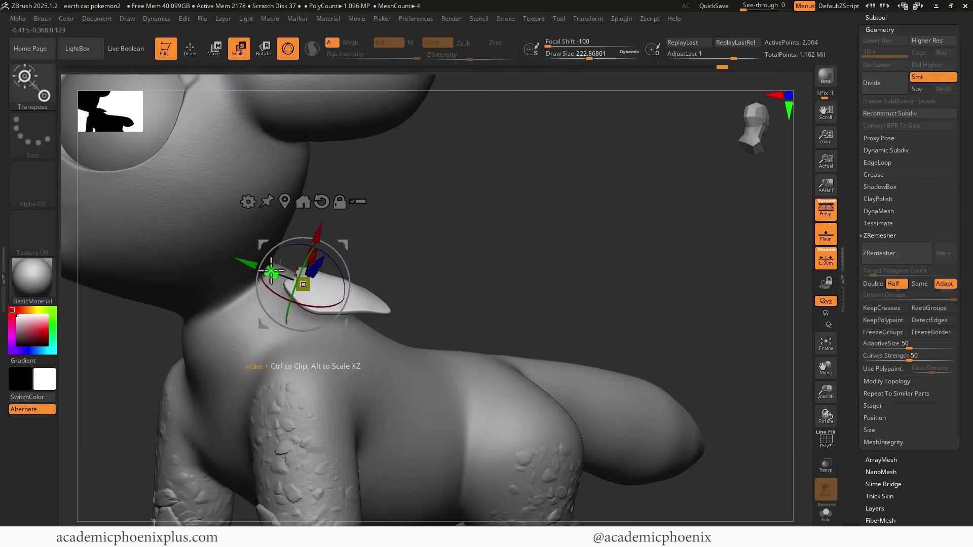
- Fine-tune the leaf's position and tilt so its base tucks into the neck beneath the head
left_click_drag(247, 263, 215, 251)
left_click_drag(291, 219, 289, 233)
left_click_drag(471, 227, 428, 235)
left_click_drag(248, 274, 257, 236)
left_click_drag(436, 223, 402, 219)
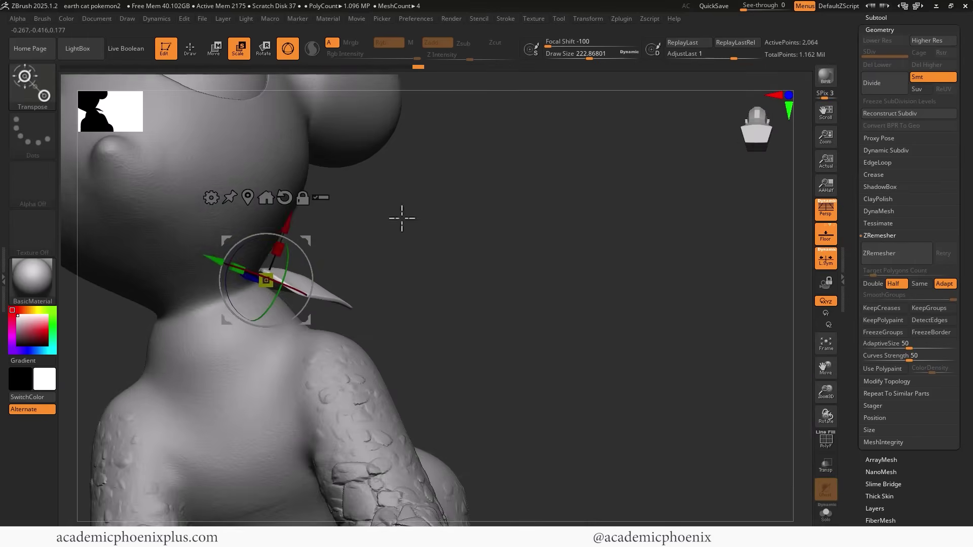
left_click_drag(285, 226, 658, 215)
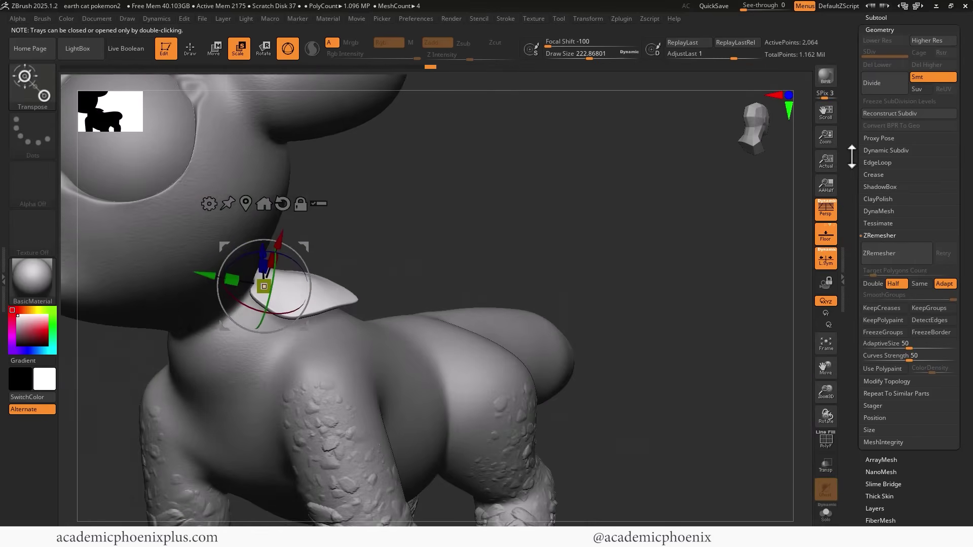
- Duplicate the leaf subtool
left_click_drag(852, 157, 862, 253)
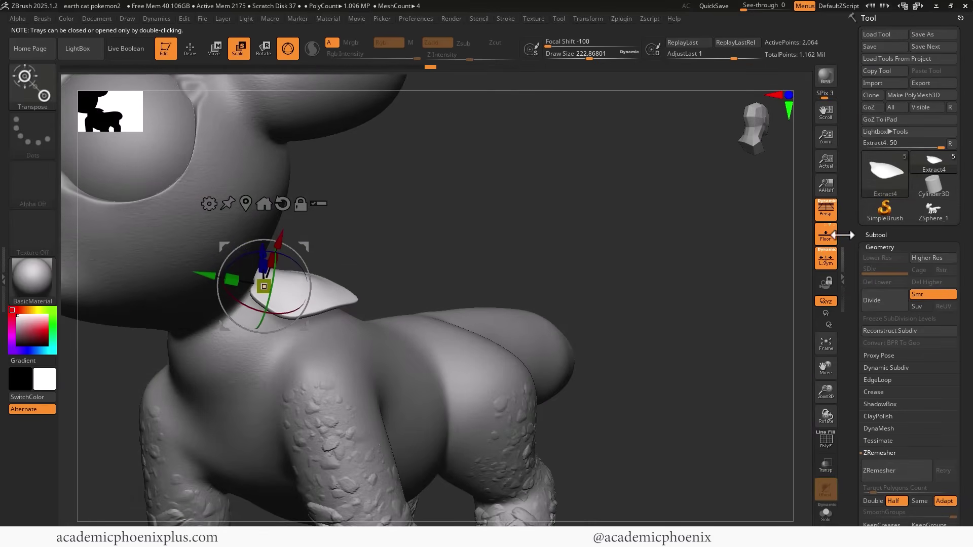
left_click(875, 235)
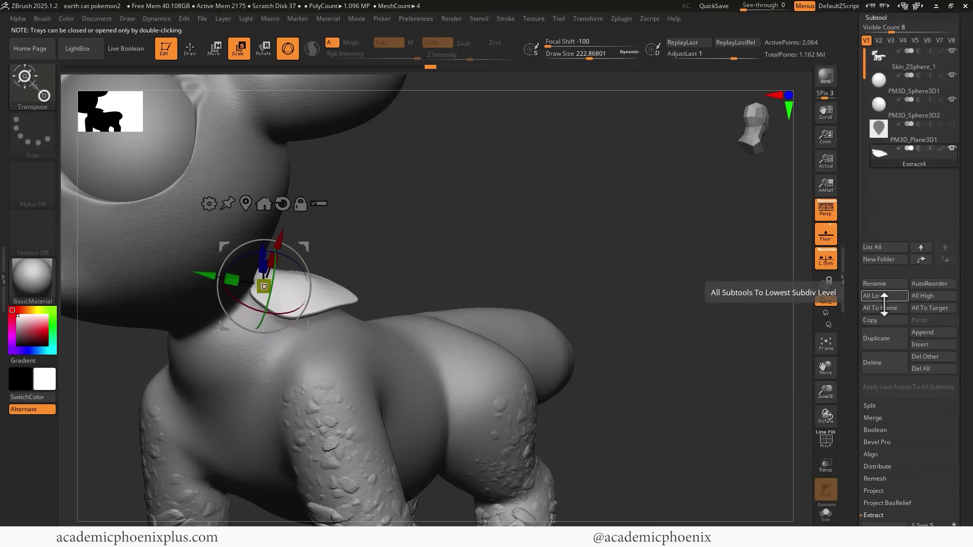
left_click(893, 340)
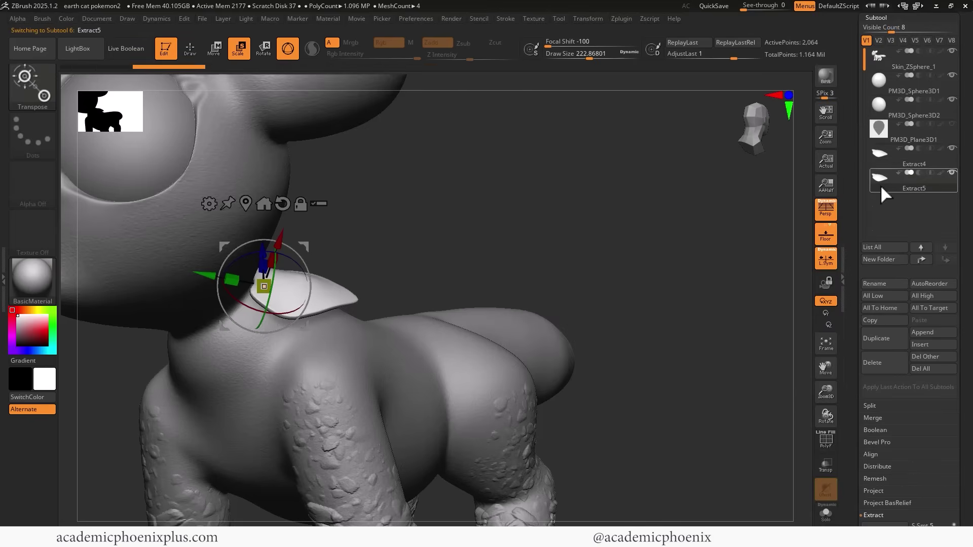
- Move the duplicated leaf forward to the side of the neck and rotate it so its tip points down over the shoulder
left_click_drag(301, 242, 279, 238)
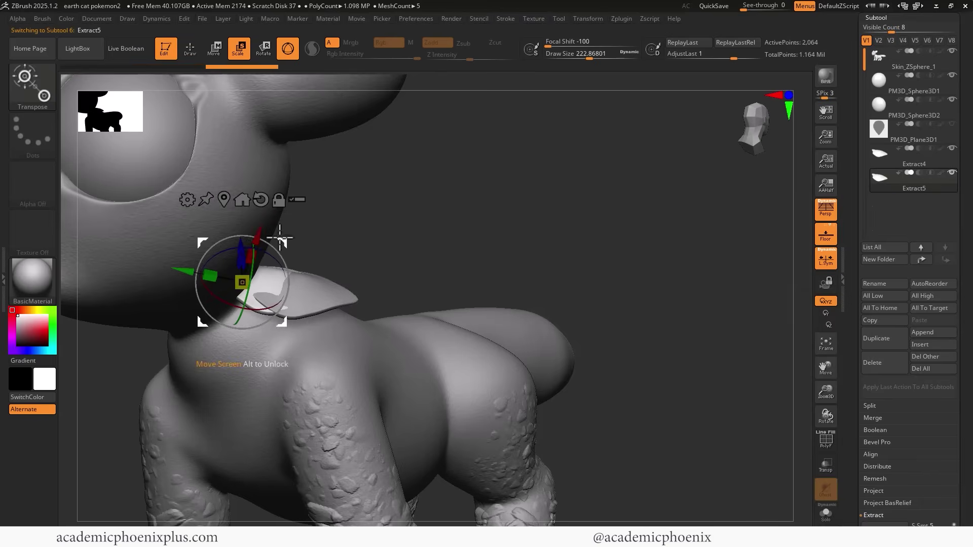
left_click_drag(436, 230, 374, 229)
left_click_drag(280, 244, 243, 291)
left_click_drag(355, 219, 373, 220)
left_click_drag(233, 348, 190, 357)
left_click_drag(181, 308, 170, 319)
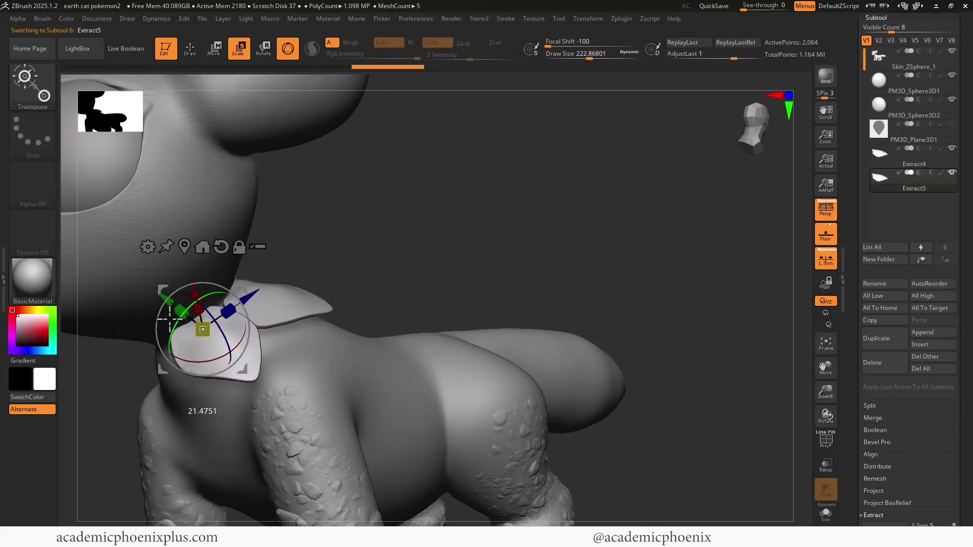
- Shift and tilt the duplicated leaf so its base sits against the neck beside the first leaf
left_click_drag(192, 284, 194, 289)
left_click_drag(314, 223, 375, 223)
left_click_drag(230, 282, 226, 289)
left_click_drag(155, 314, 142, 309)
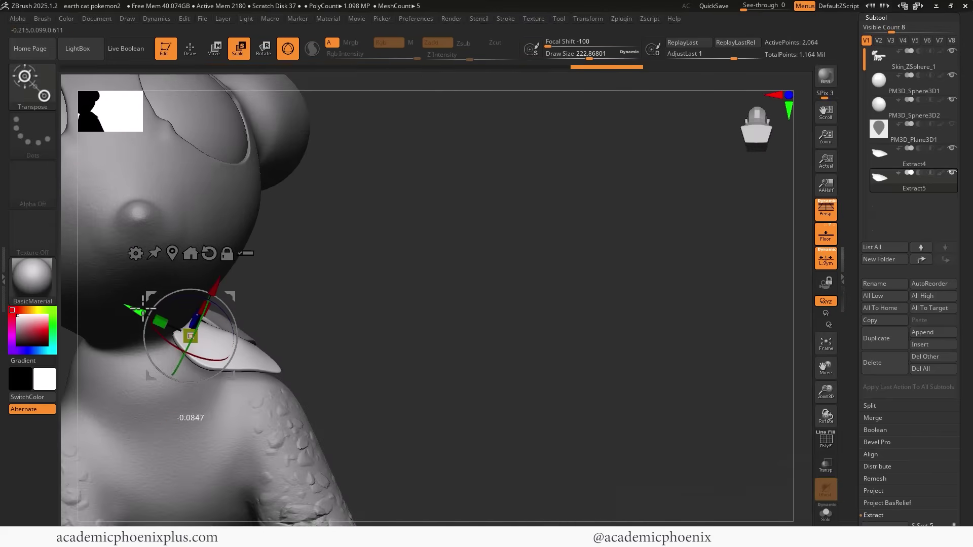
left_click_drag(299, 321, 251, 317)
- Refine the side leaf's tilt and position against the neck, and scale it down slightly
left_click_drag(350, 285, 383, 286)
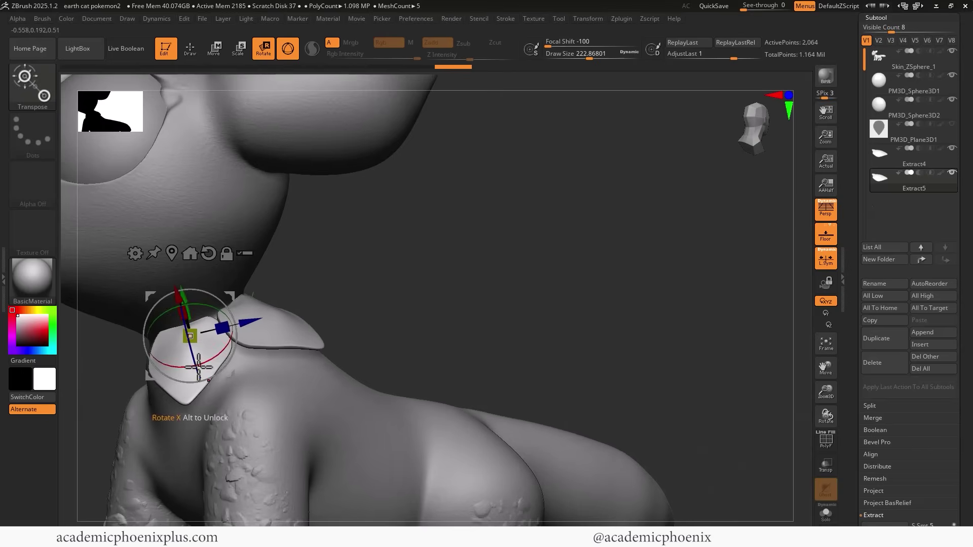
left_click_drag(223, 328, 215, 332)
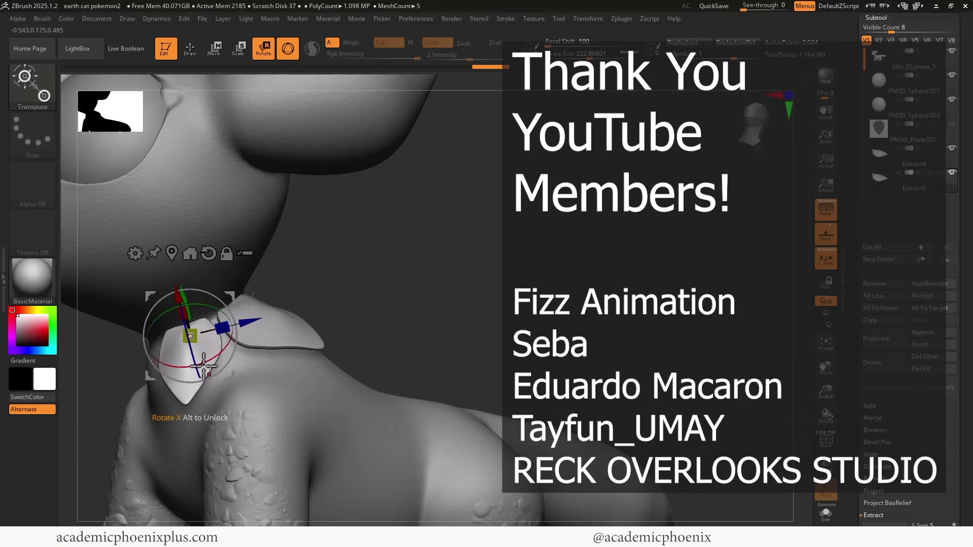
left_click_drag(282, 314, 381, 286)
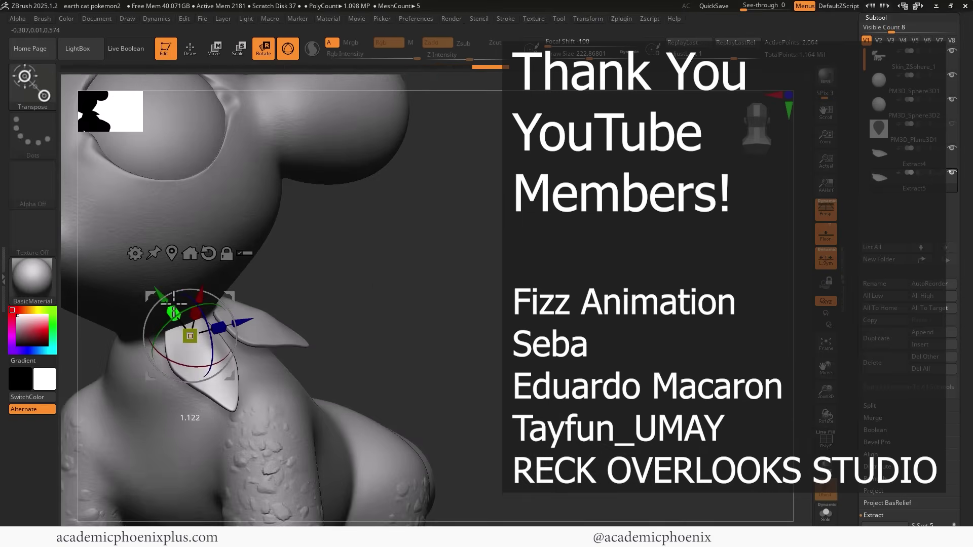
left_click_drag(304, 300, 395, 234)
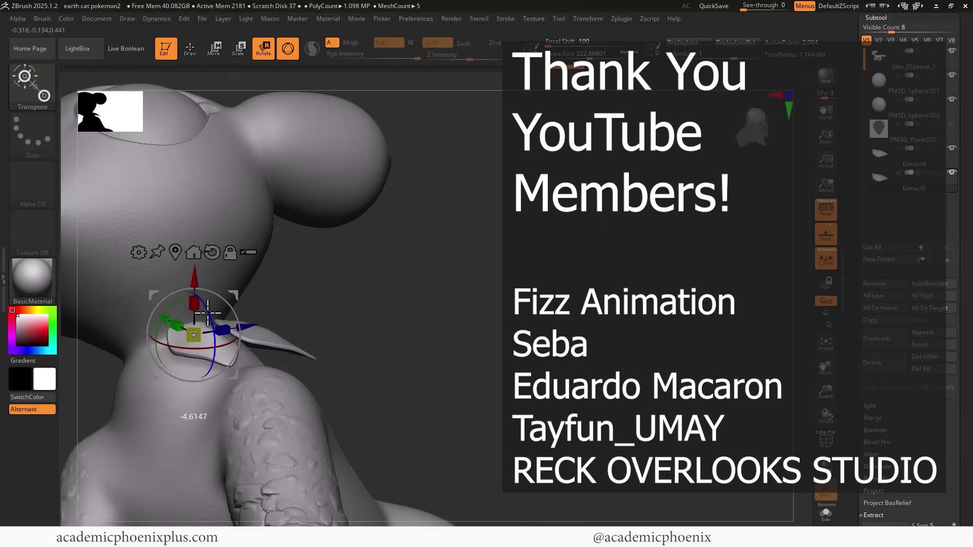
left_click_drag(314, 291, 507, 327)
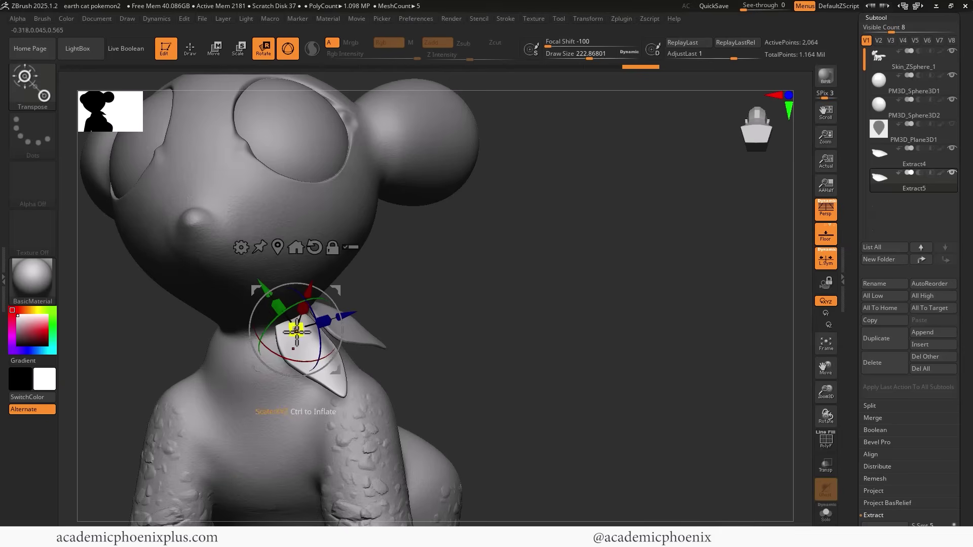
left_click_drag(297, 333, 291, 333)
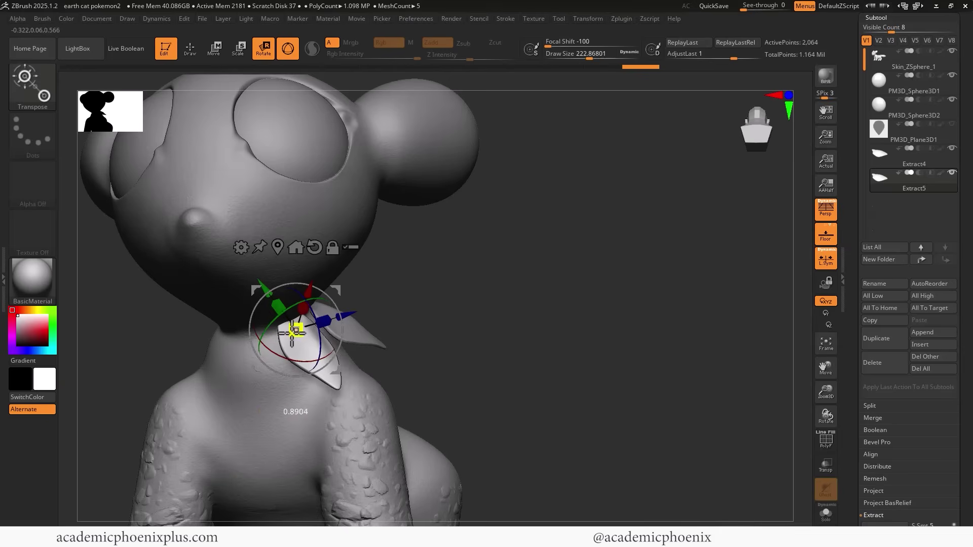
- Duplicate the first leaf and move and rotate the copy to the front of the neck so its tip points down the chest
left_click(881, 160)
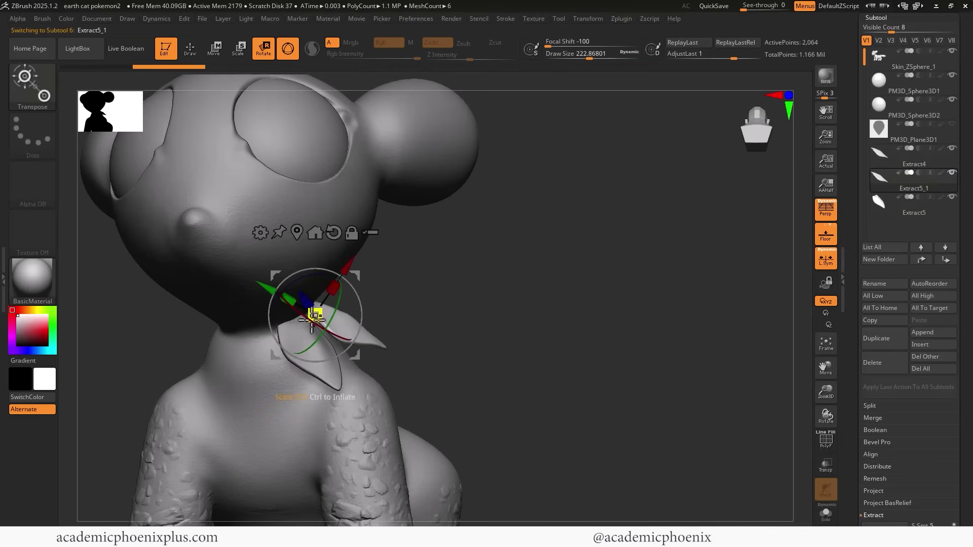
left_click_drag(310, 303, 293, 363)
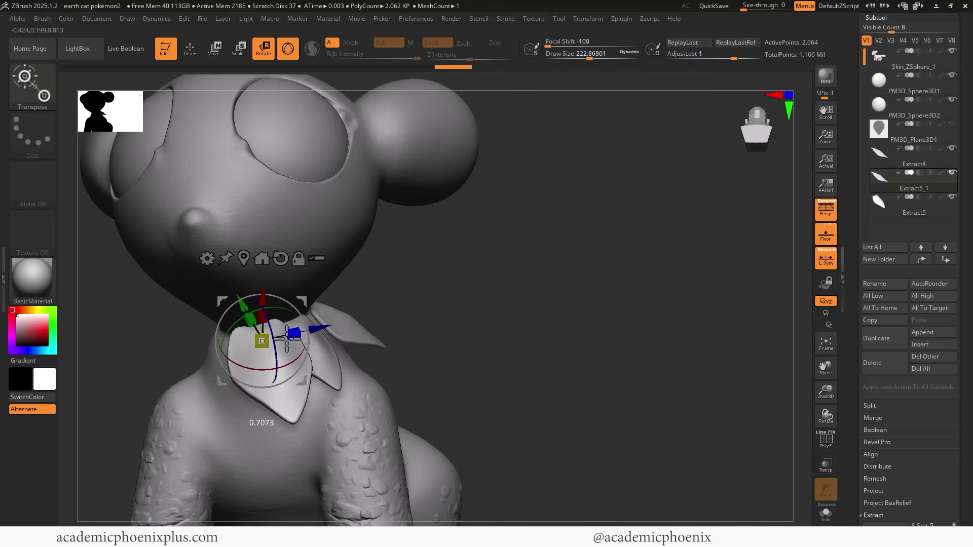
right_click_drag(254, 340, 239, 325)
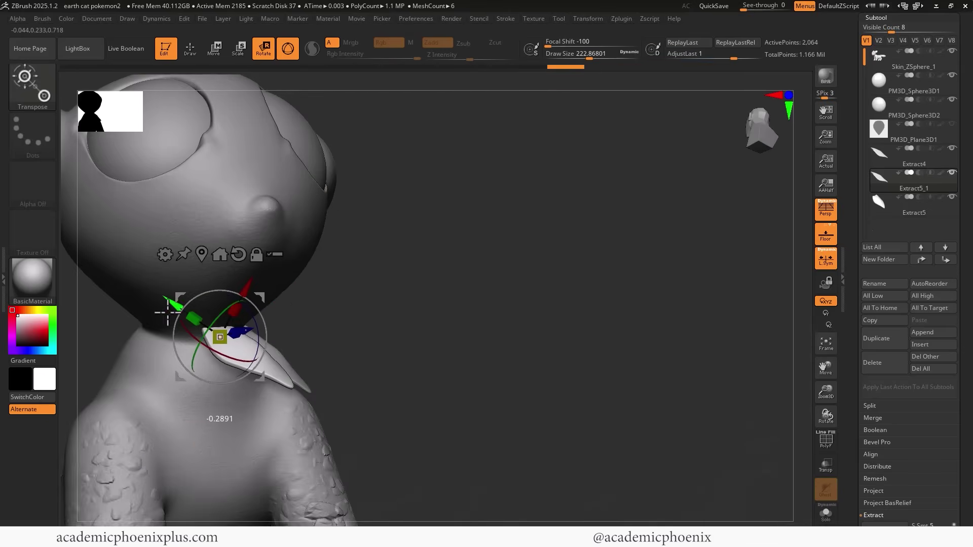
mouse_move(228, 373)
right_mouse_down()
mouse_move(261, 326)
mouse_move(219, 358)
mouse_move(215, 373)
right_mouse_up()
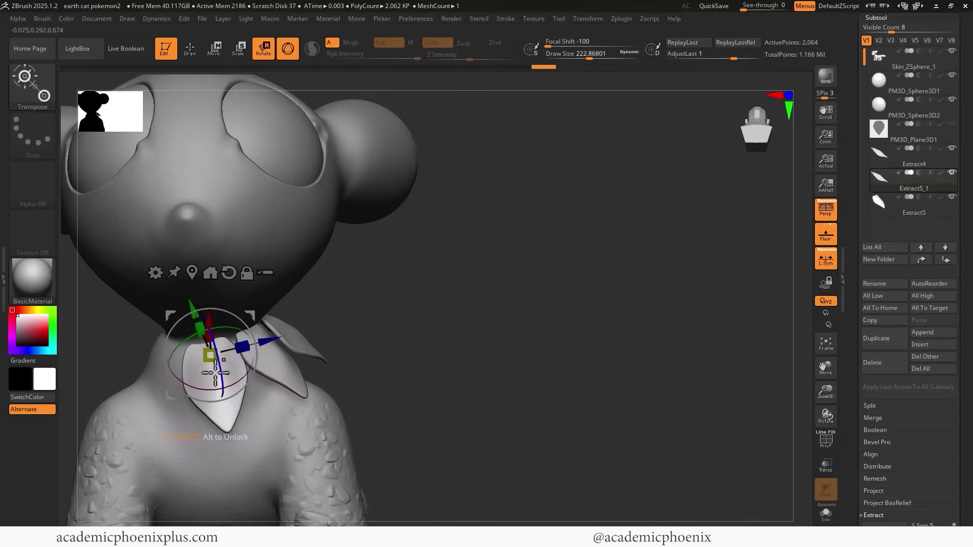
right_click_drag(392, 324, 321, 311)
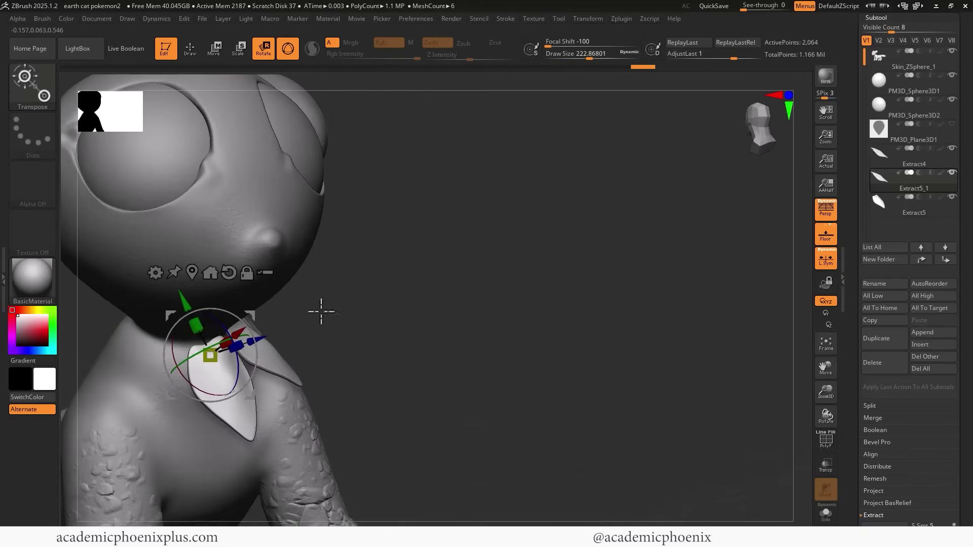
- Duplicate the first leaf again and move and tilt the copy toward the back of the neck
right_click_drag(421, 315, 269, 304)
left_click(298, 314, "alt")
left_click_drag(278, 281, 271, 288)
right_click_drag(271, 288, 202, 287)
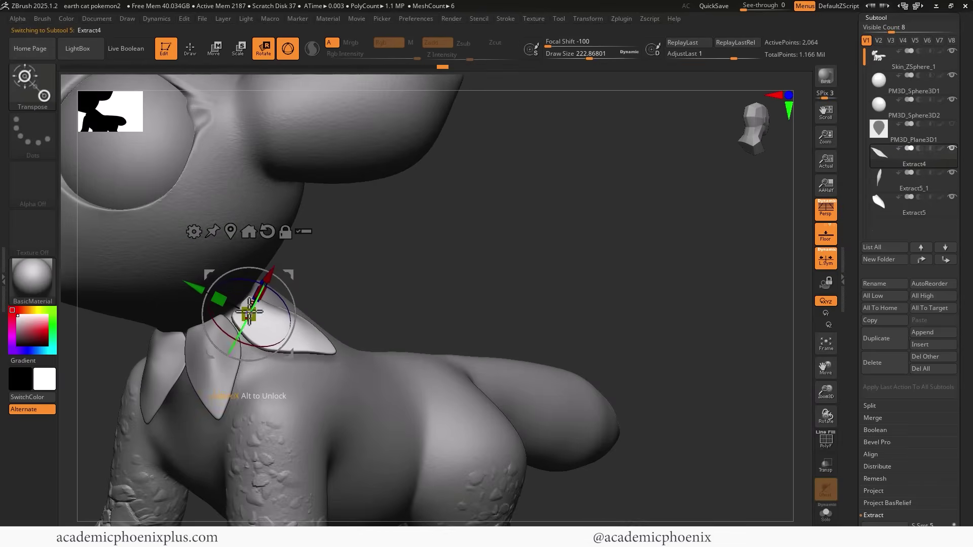
left_click_drag(202, 287, 193, 287)
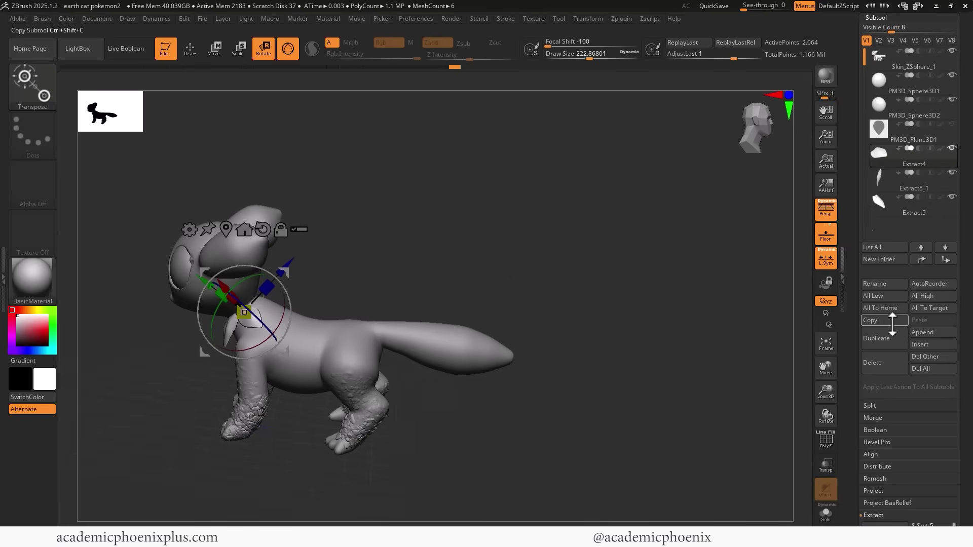
left_click(876, 338)
right_click_drag(422, 257, 276, 317)
left_click_drag(284, 313, 326, 289)
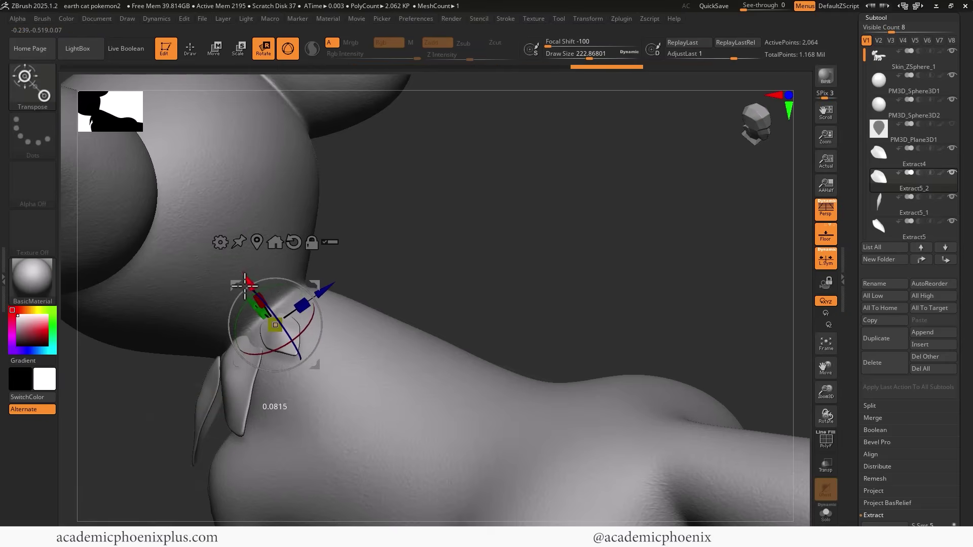
left_click_drag(378, 248, 426, 291)
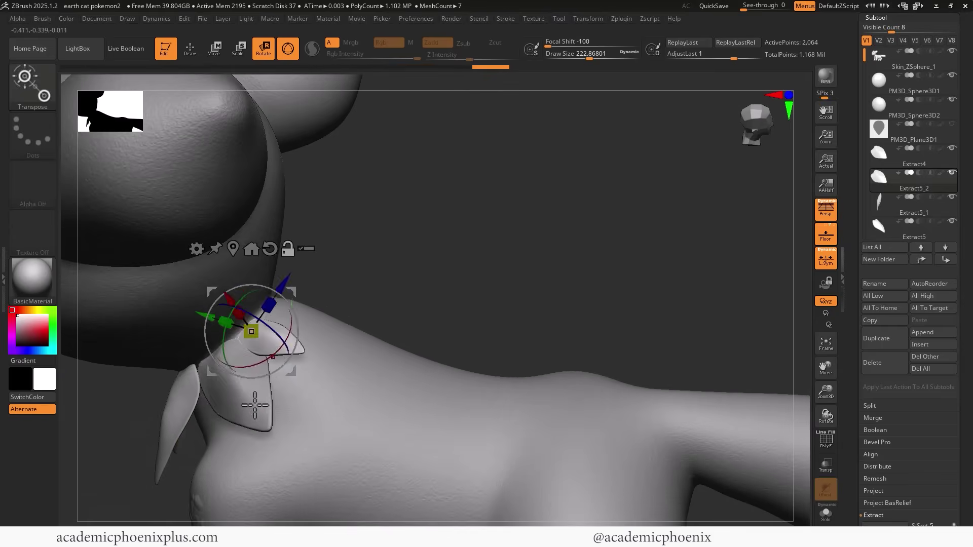
- Duplicate the leaf beside the rear one and move and rotate the copy up to the top of the nape
left_click(254, 406, "alt")
left_click(884, 338)
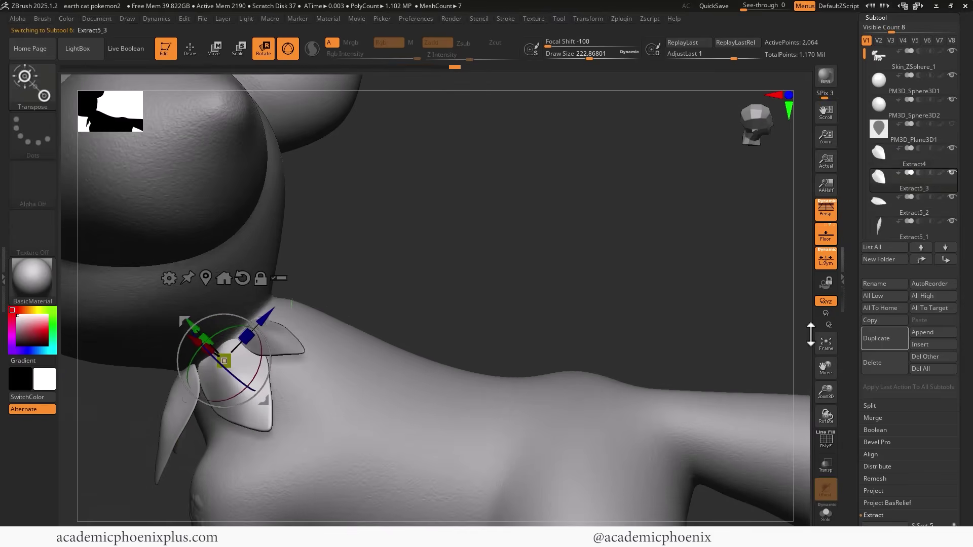
left_click_drag(274, 319, 287, 274)
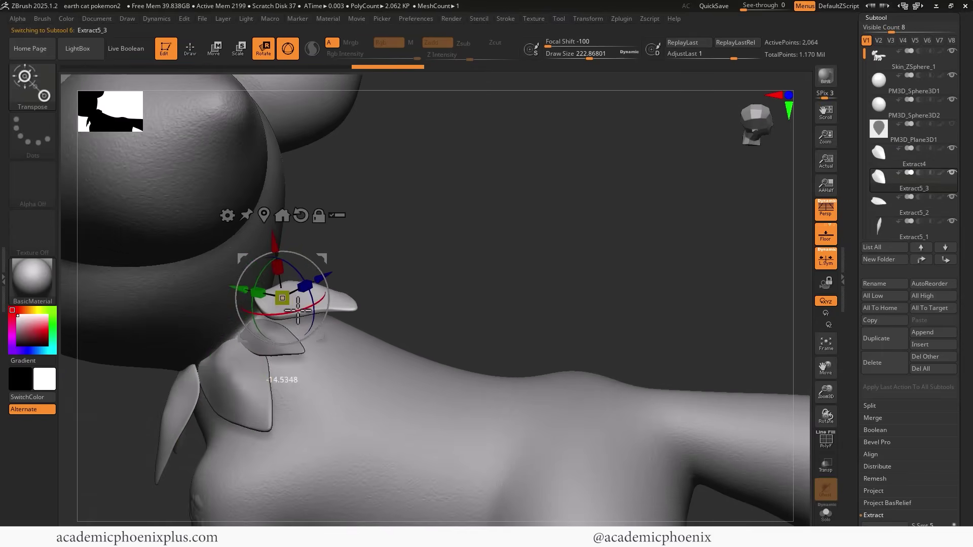
left_click_drag(297, 310, 303, 308)
left_click_drag(274, 243, 279, 268)
left_click_drag(243, 312, 225, 308)
left_click_drag(385, 244, 430, 263)
left_click_drag(320, 293, 338, 284)
left_click_drag(309, 316, 325, 301)
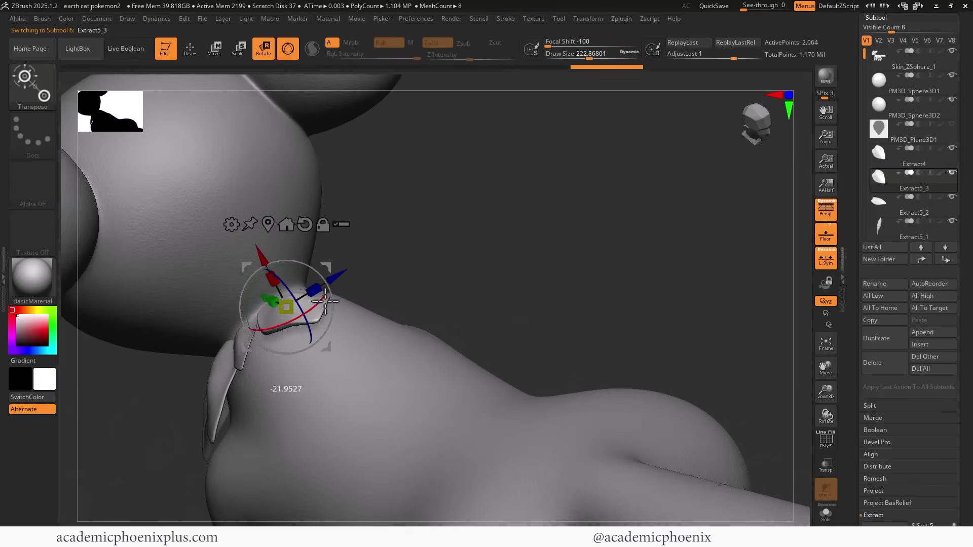
- Fine-tune the nape leaf's position and rotation so it sits against the back of the neck
left_click_drag(266, 298, 263, 296)
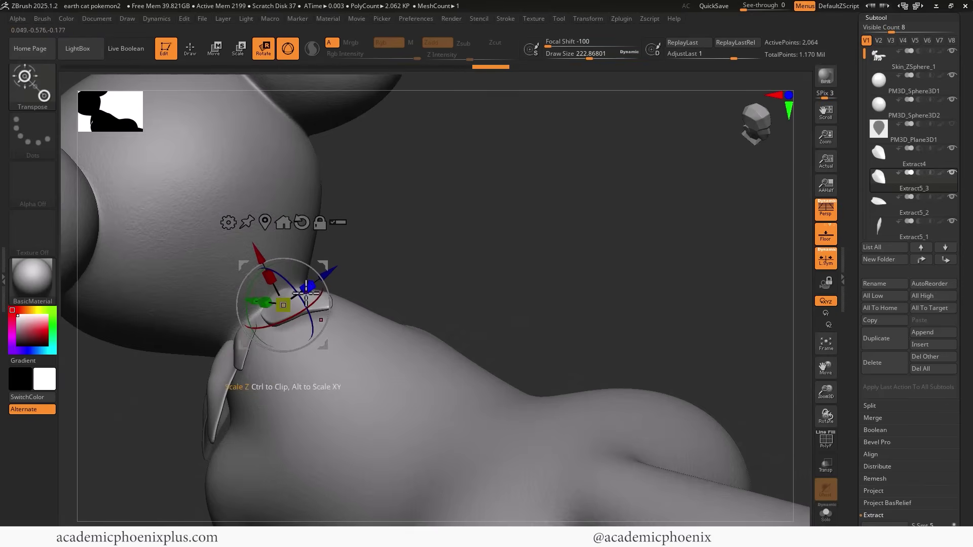
mouse_move(378, 259)
left_mouse_down()
mouse_move(426, 253)
mouse_move(380, 259)
left_mouse_up()
left_click_drag(321, 269, 314, 275)
left_click_drag(387, 248, 731, 252)
- Mirror the first leaf across the X axis with SubTool Master, appending it as a new subtool
left_click(880, 227)
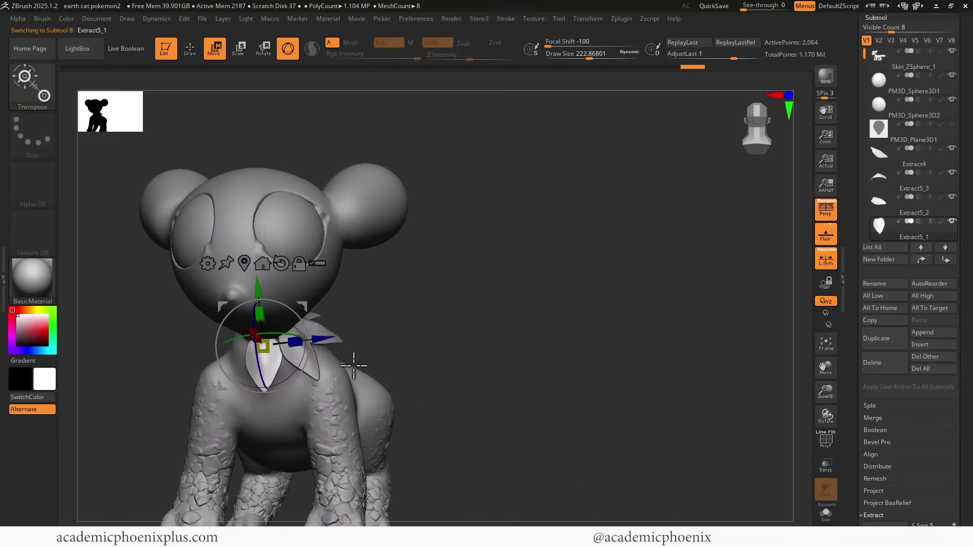
left_click(311, 354, "alt")
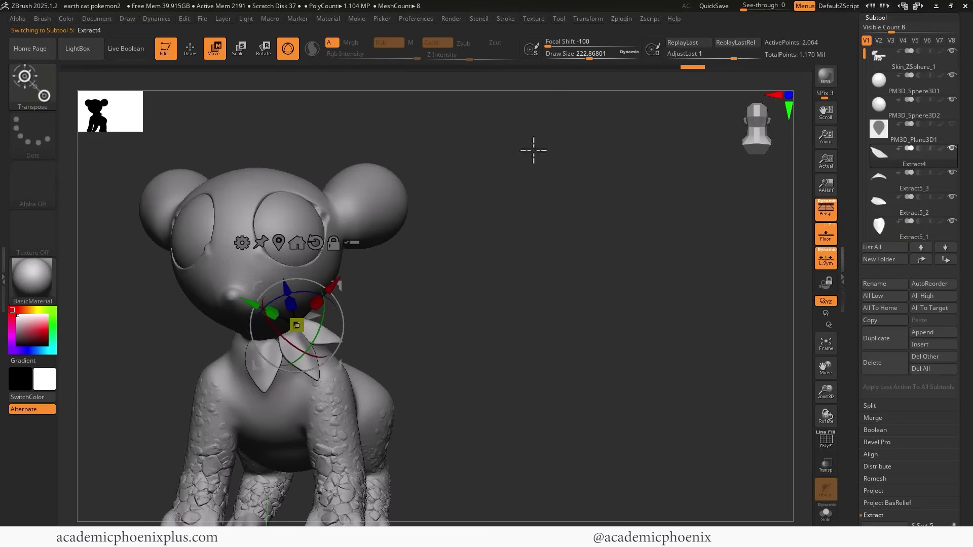
left_click(623, 19)
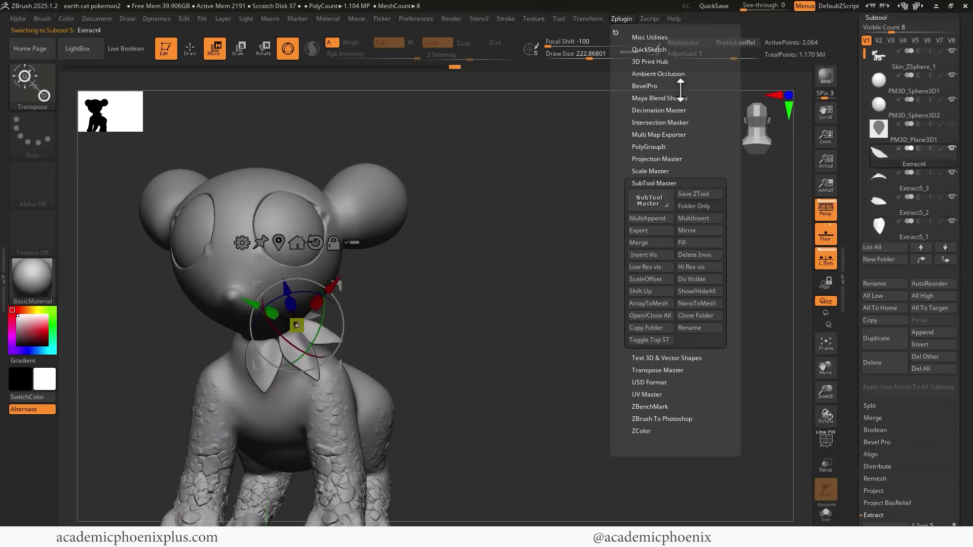
left_click(695, 231)
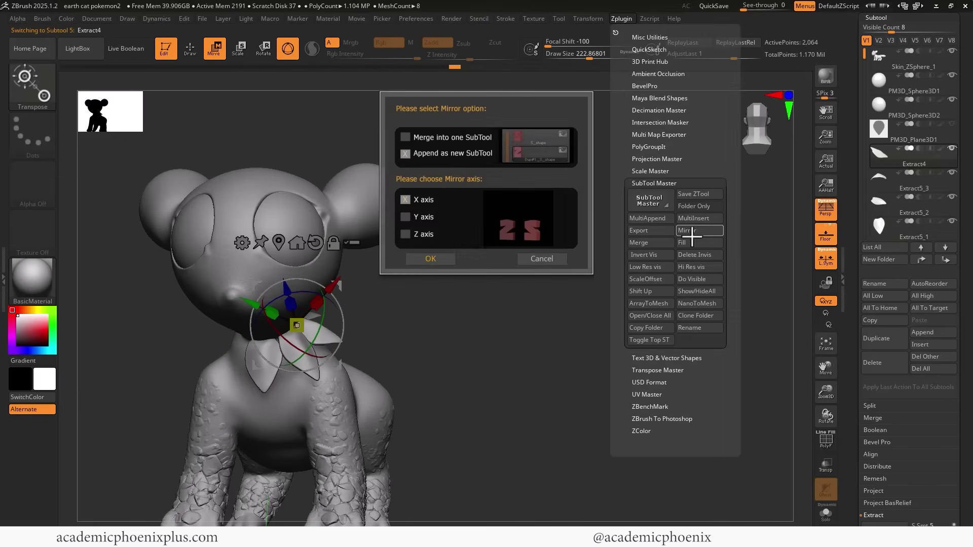
left_click(430, 259)
- Mirror the front side leaf across the X axis as a new subtool
left_click_drag(452, 263, 308, 384)
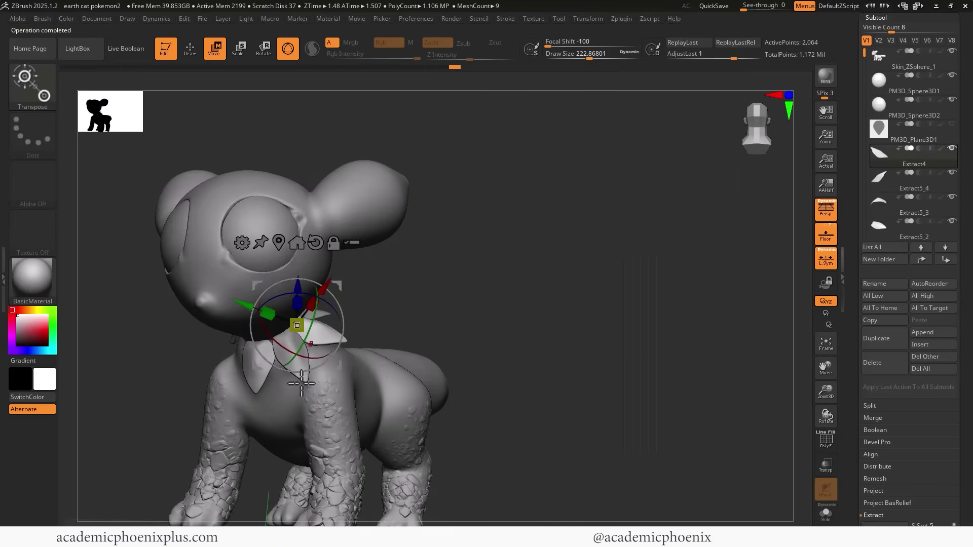
left_click(312, 379, "alt")
key("q")
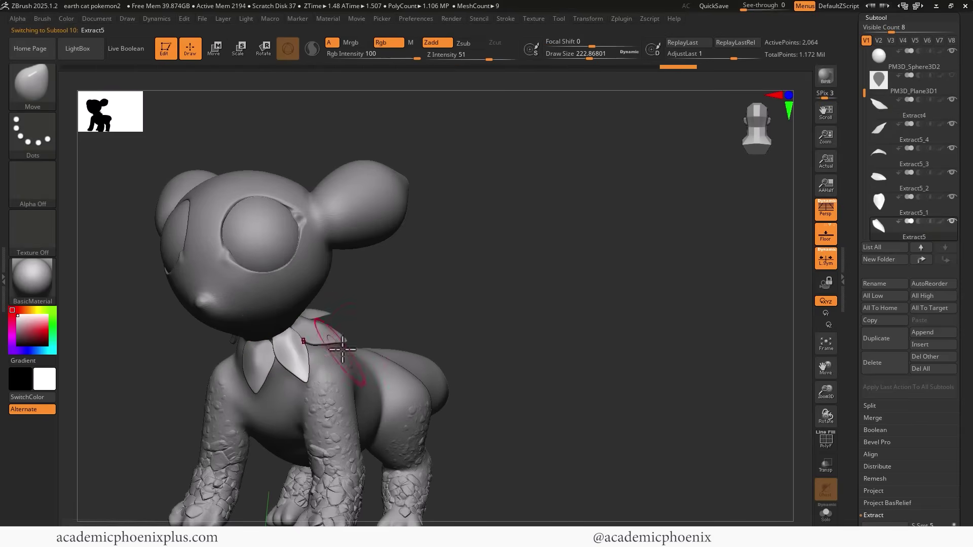
left_click(623, 19)
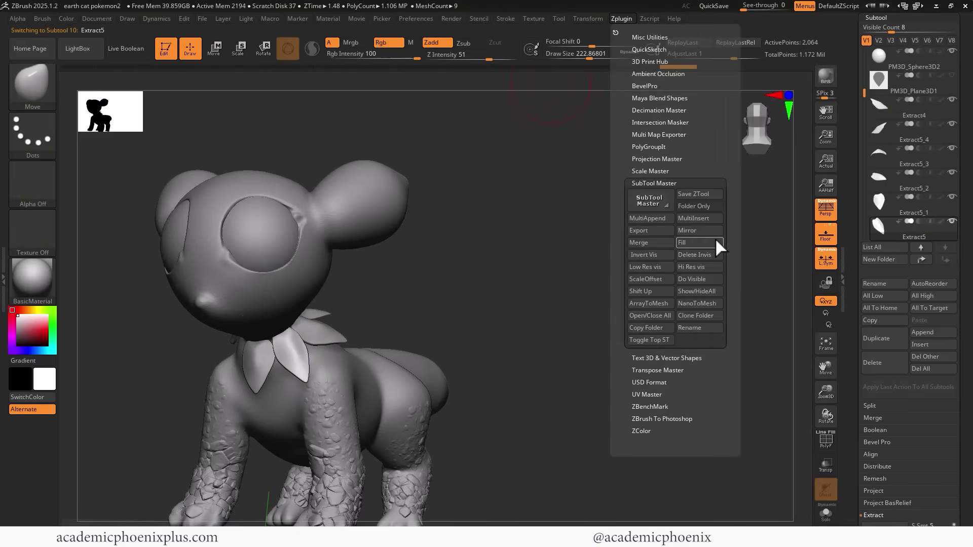
left_click(700, 230)
left_click(435, 260)
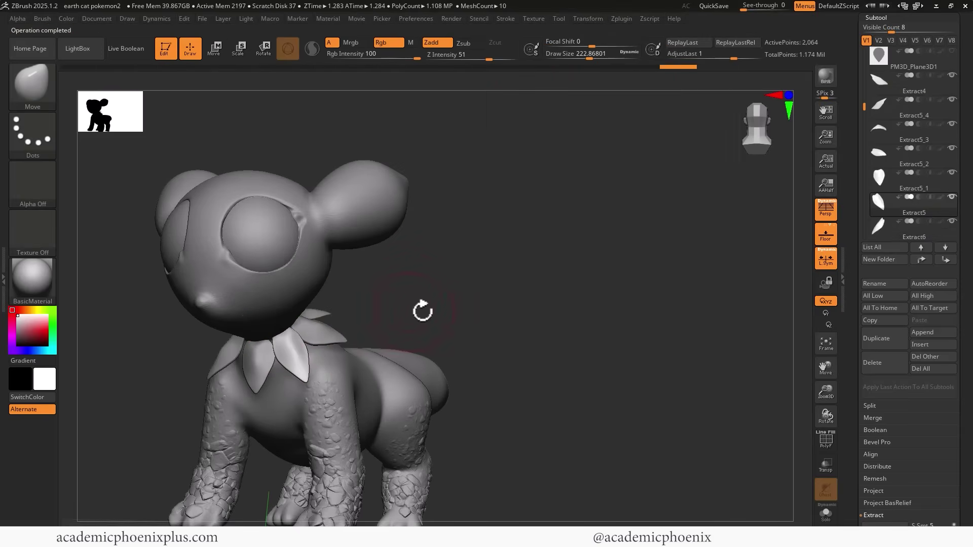
- Mirror the small rear neck leaf across the X axis as a new subtool
left_click_drag(423, 311, 514, 344)
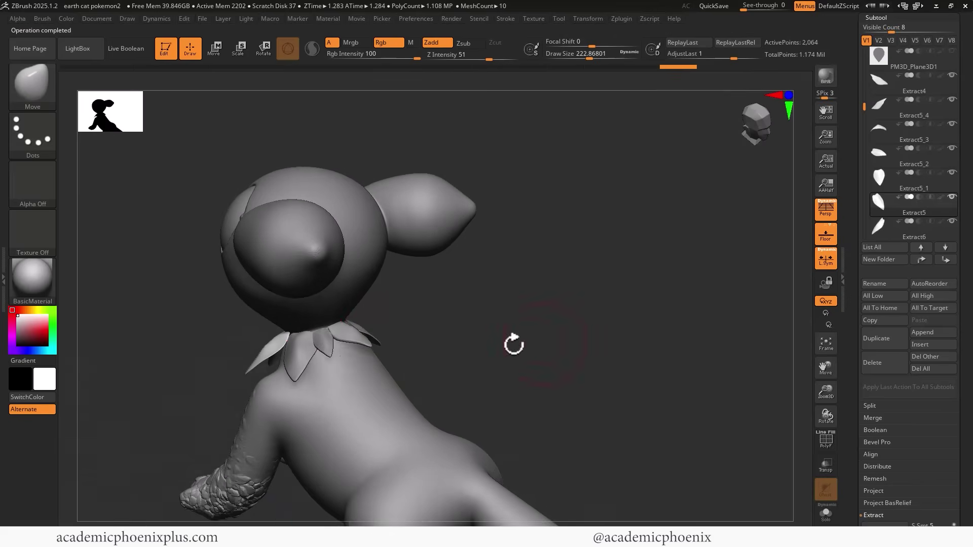
left_click(328, 349, "alt")
left_click(621, 19)
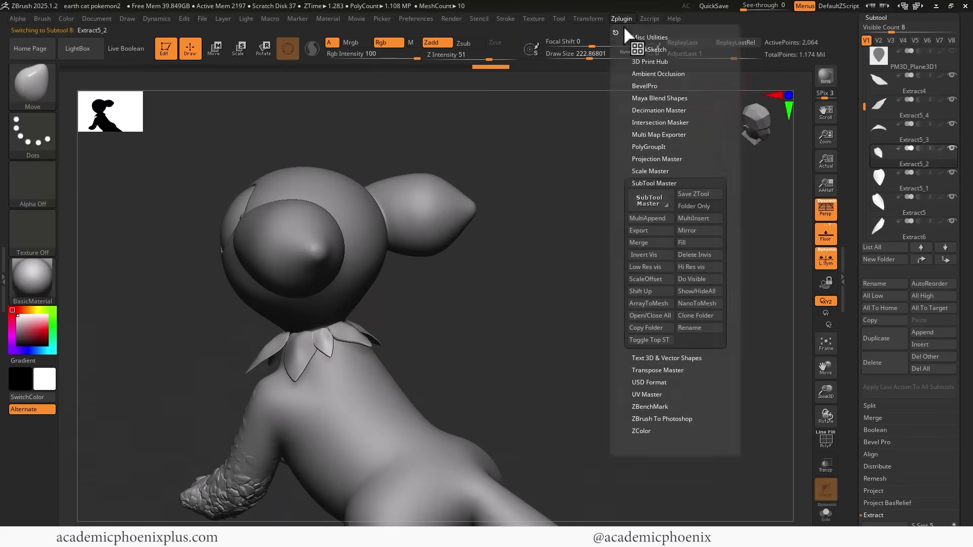
left_click(703, 231)
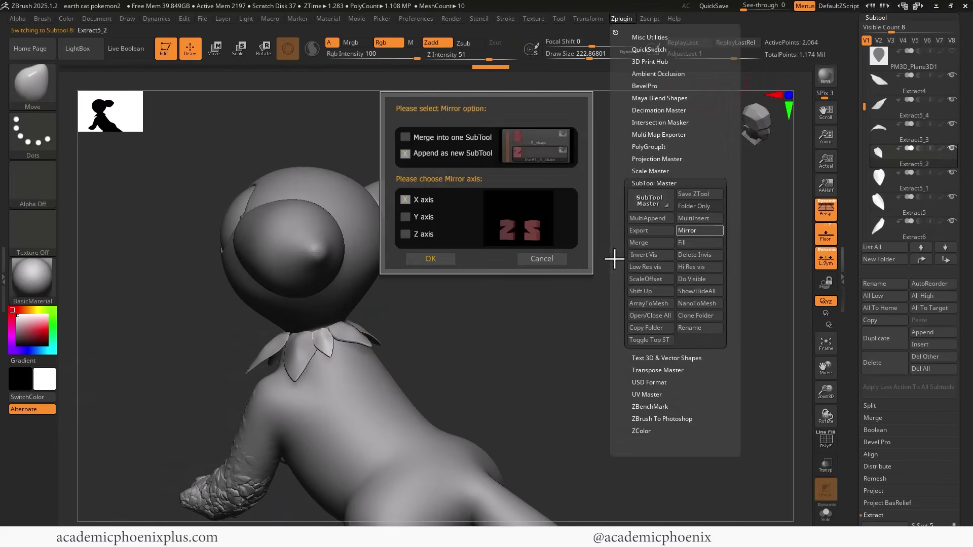
left_click(453, 271)
- Select the mirrored leaf on the side of the neck and duplicate it as a new subtool
left_click_drag(456, 278, 274, 369)
left_click(274, 369, "alt")
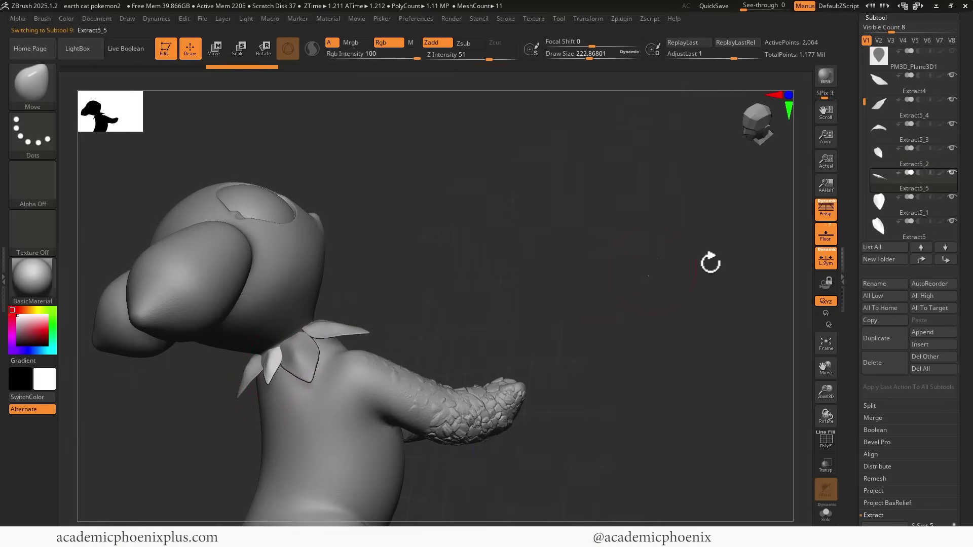
left_click(885, 339)
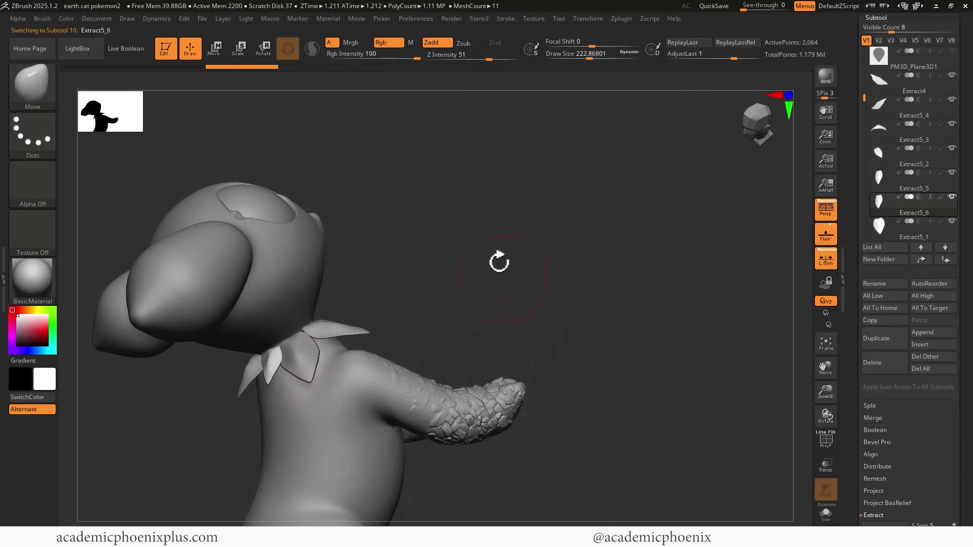
- Rotate and move the duplicated leaf into the gap between the collar leaves at the front side of the neck
left_click_drag(500, 260, 552, 274)
key("w")
left_click_drag(231, 371, 273, 346)
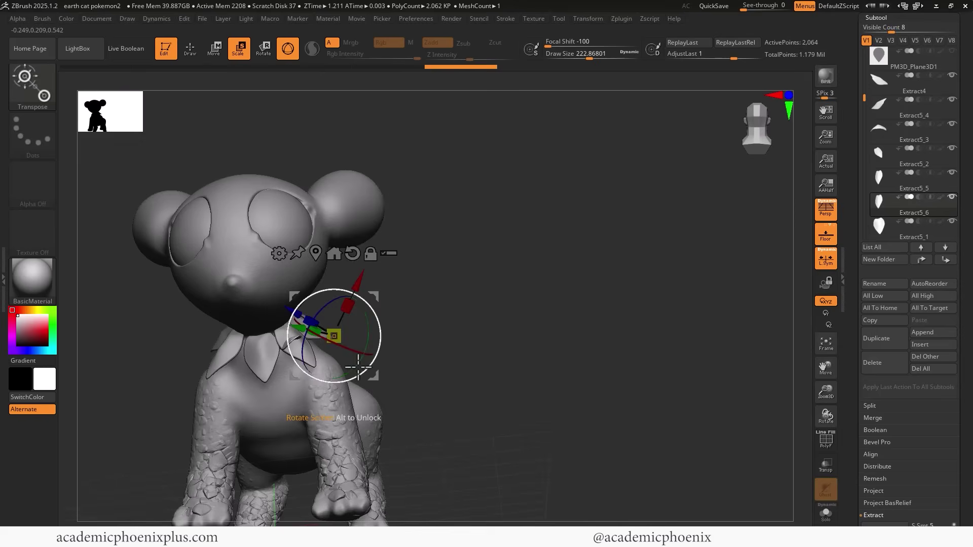
left_click_drag(356, 349, 353, 362)
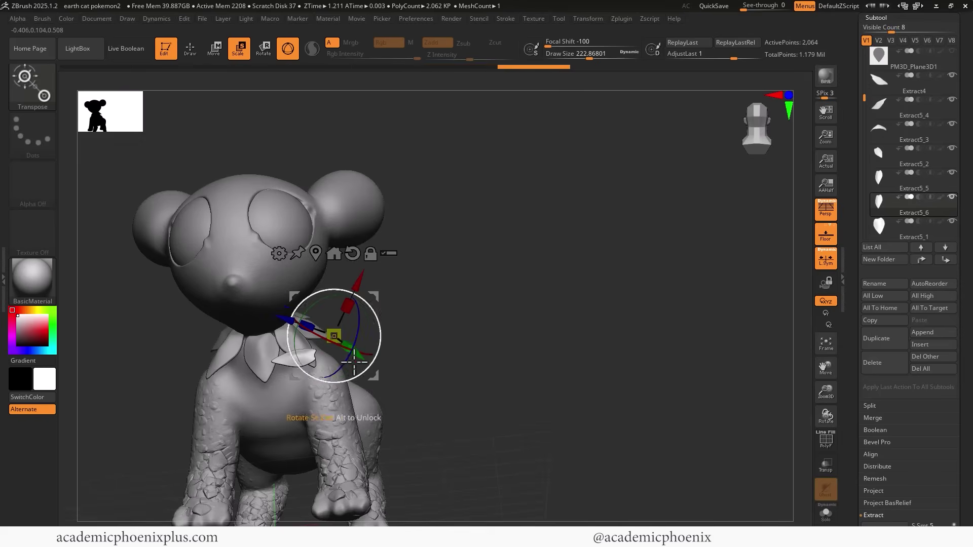
left_click_drag(362, 356, 363, 359)
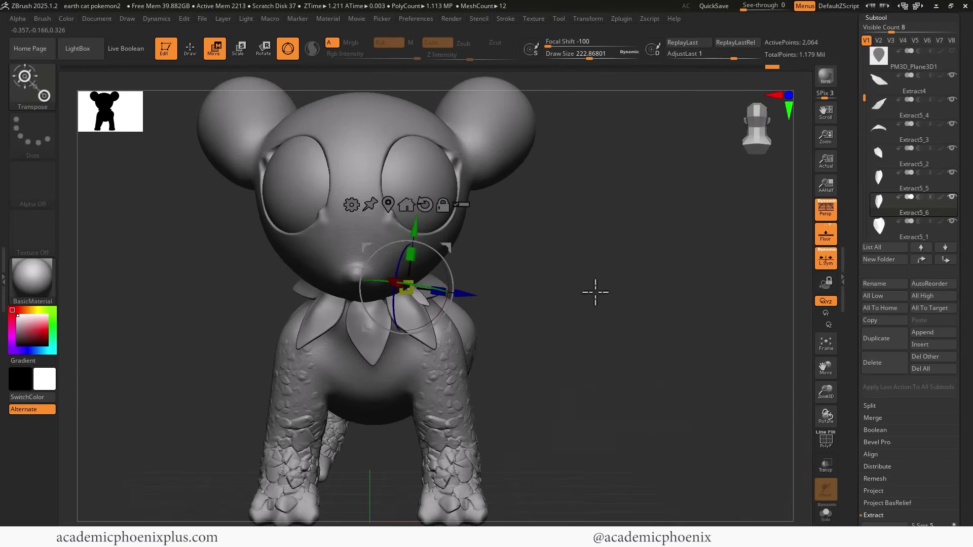
left_click_drag(595, 292, 530, 301, "alt")
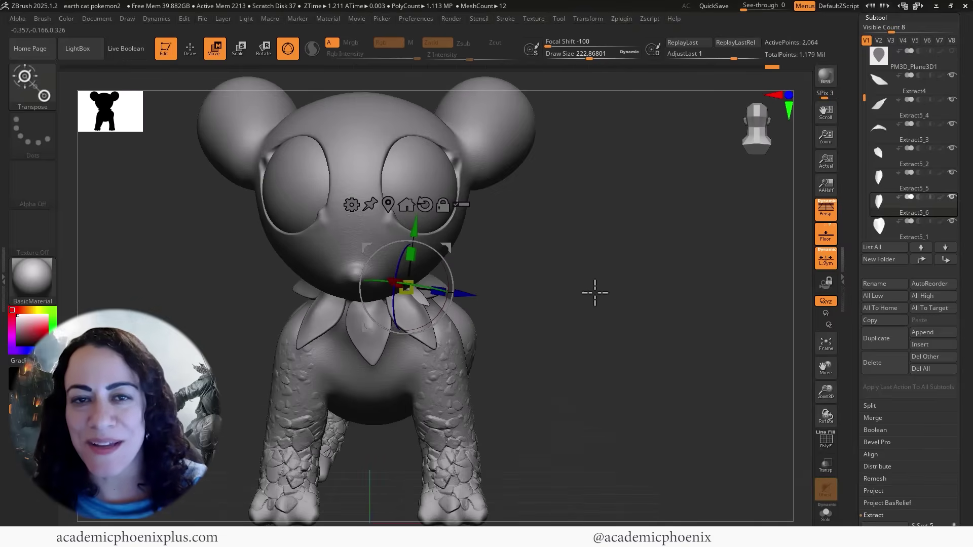
left_click_drag(595, 293, 590, 268, "alt")
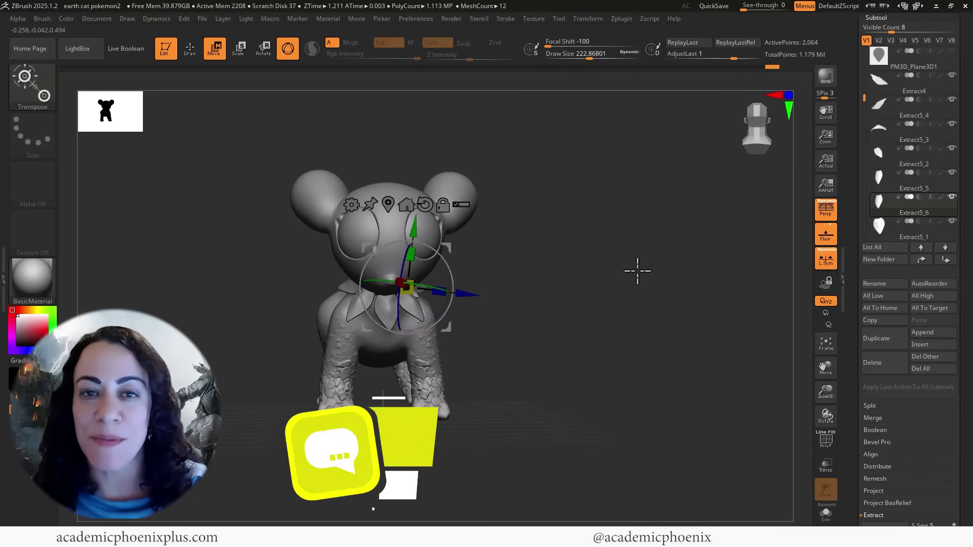
mouse_move(636, 269)
left_mouse_down()
mouse_move(641, 287)
mouse_move(631, 288)
left_mouse_up()
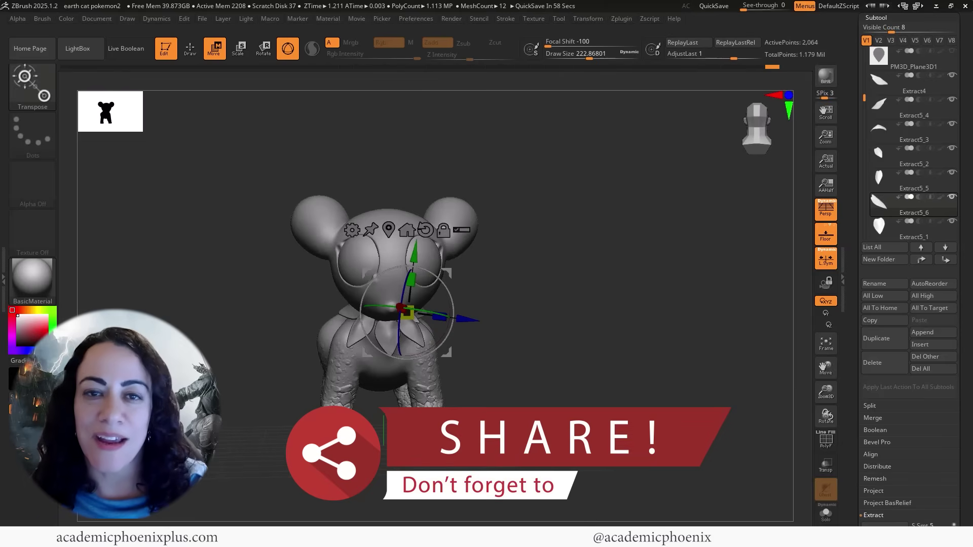
left_click_drag(666, 319, 639, 289, "alt")
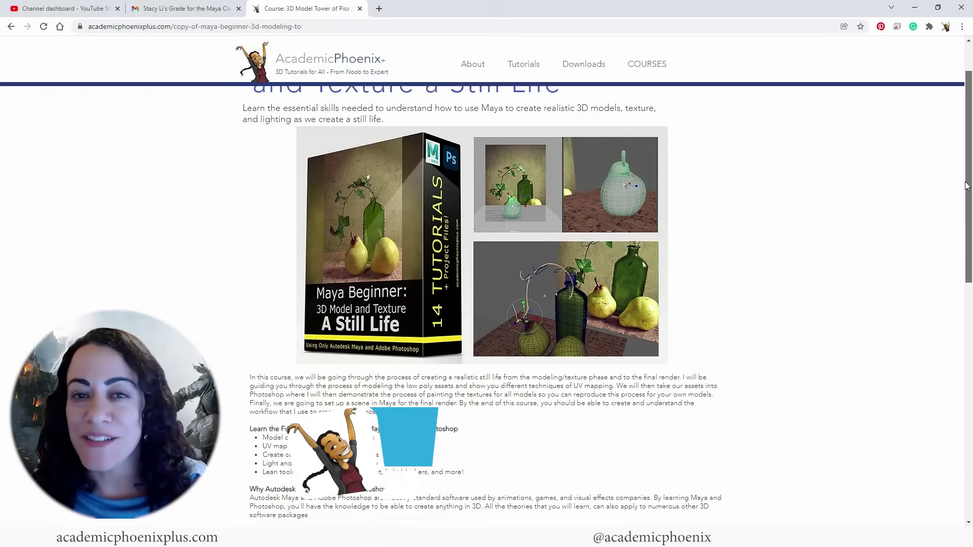
- In the web browser, look through the Maya Beginner still life course page on the Academic Phoenix site
scroll(915, 354, "down", 10)
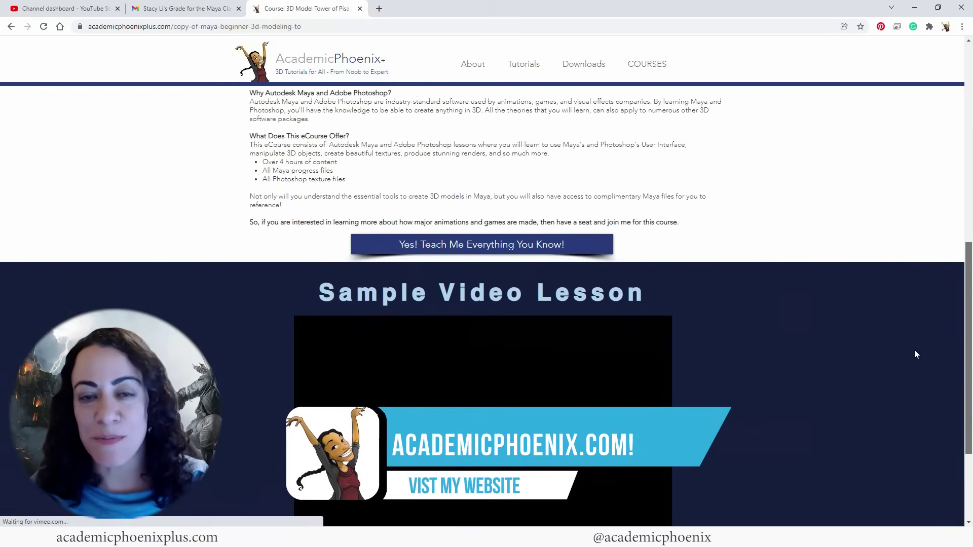
scroll(926, 378, "down", 2)
scroll(935, 294, "up", 15)
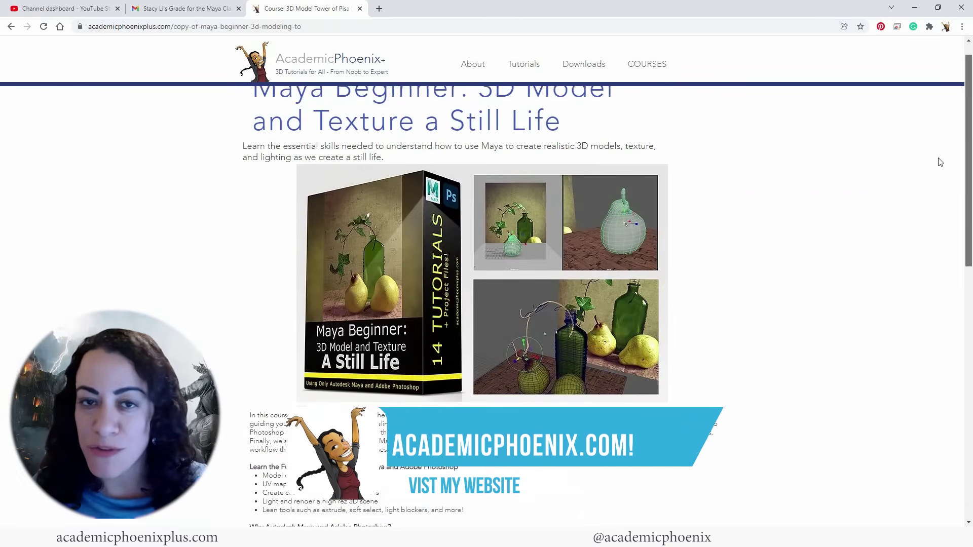
scroll(932, 155, "up", 1)
- Open the Maya Beginner: 3D Modeling course from the course list and review its description, testimonials and sample lesson
left_click(642, 65)
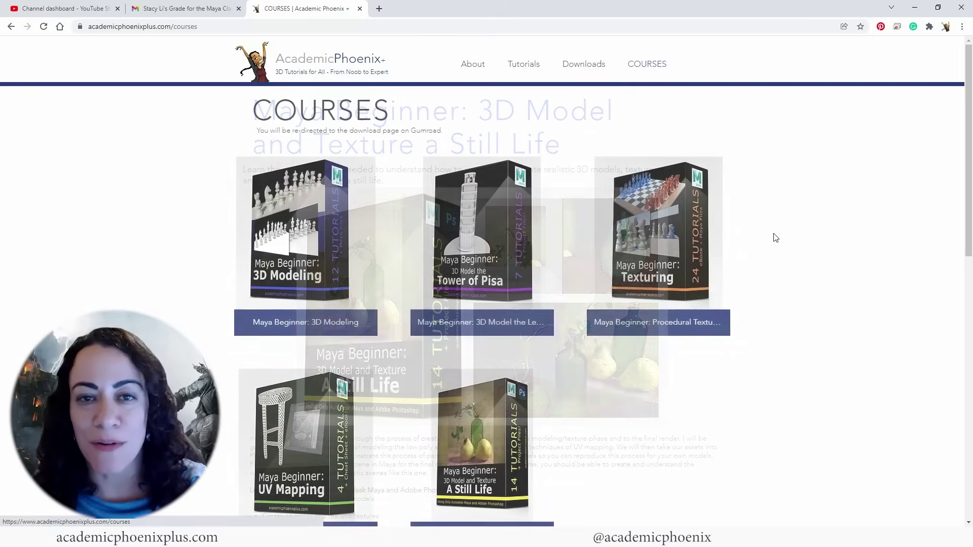
left_click(354, 242)
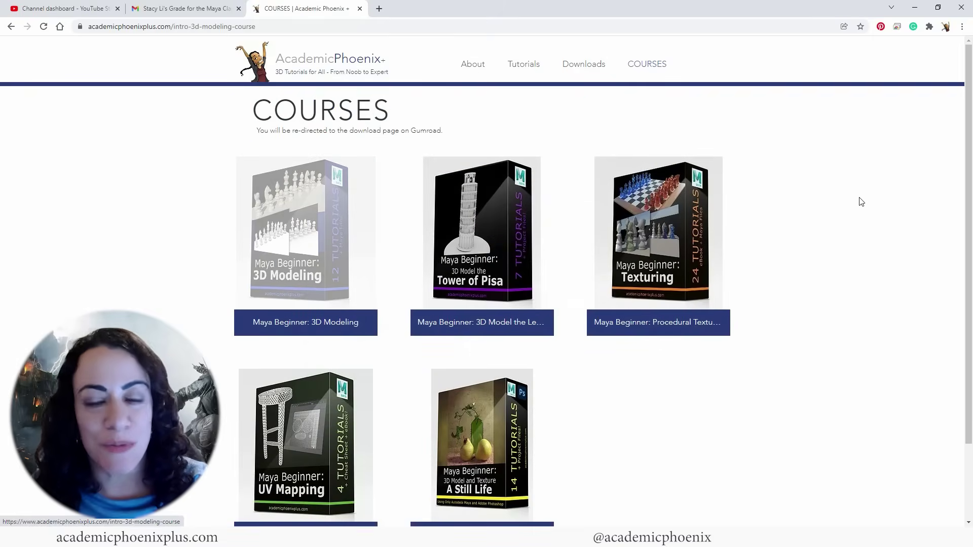
scroll(969, 135, "down", 1)
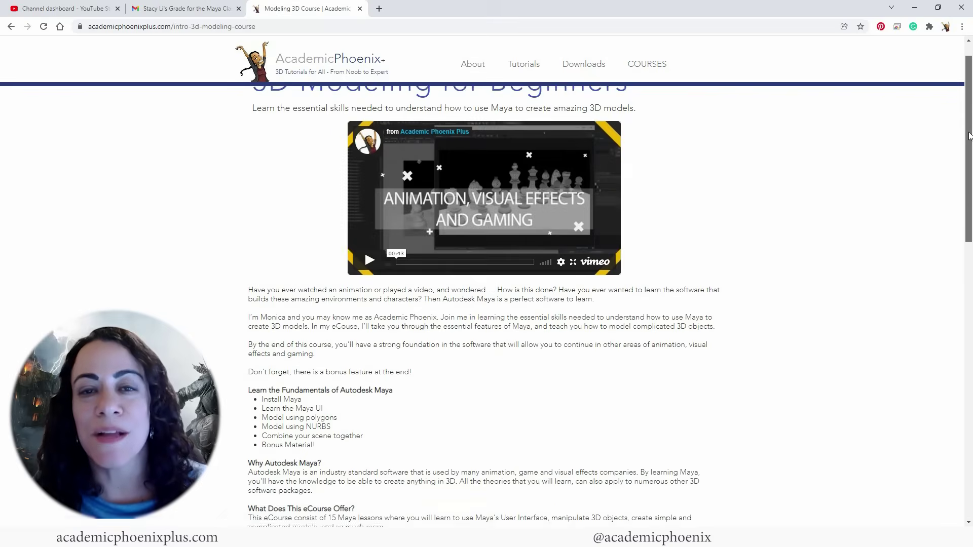
left_click_drag(969, 135, 952, 304)
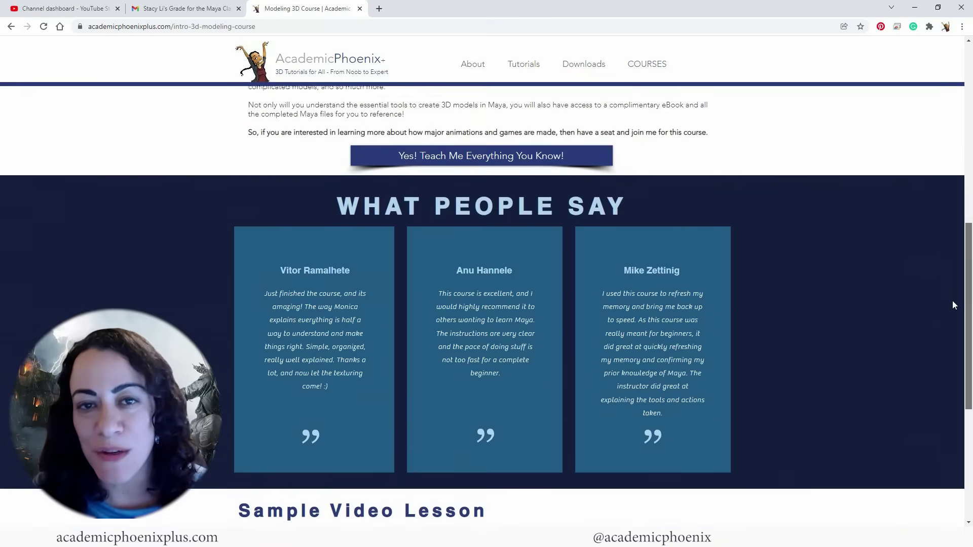
scroll(953, 304, "down", 5)
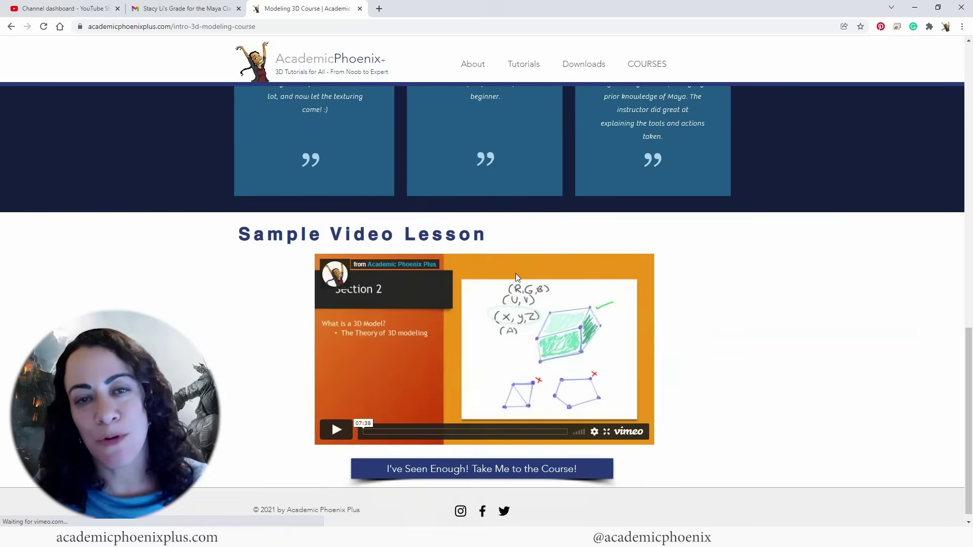